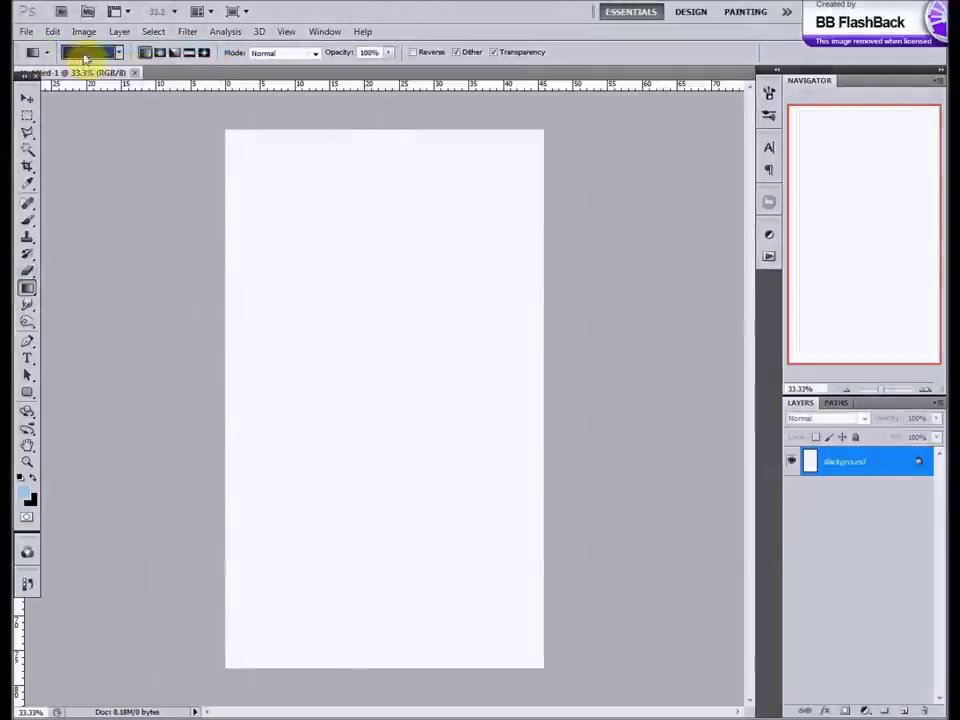
Step: Fill the canvas with a dark-to-light blue gradient and add an empty Layer 1
{"action": "left_click", "coordinate": [724, 243]}
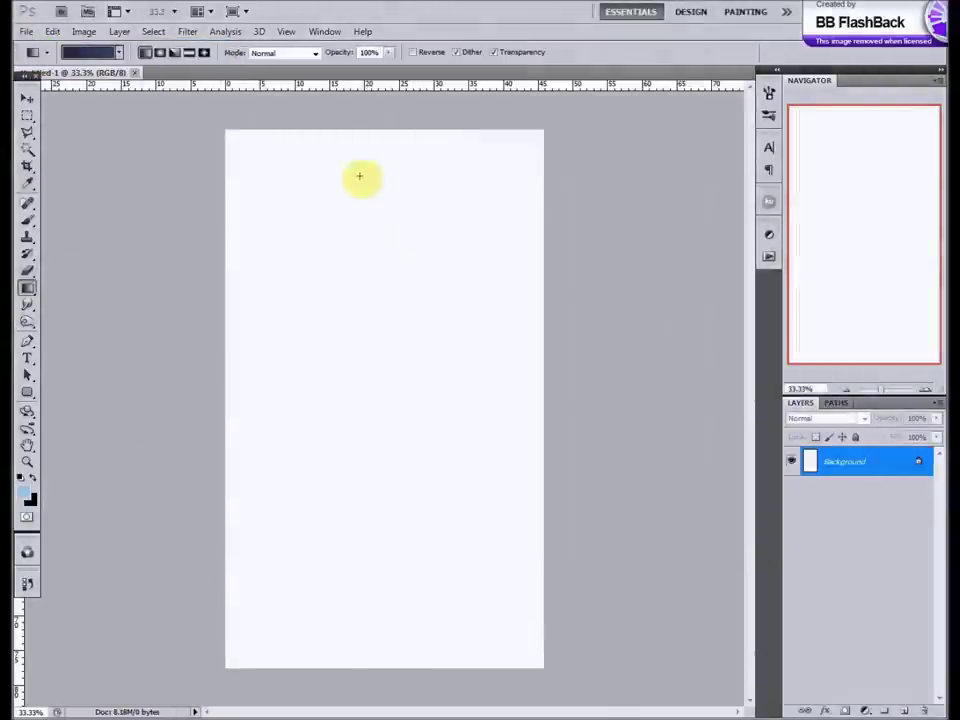
{"action": "left_click_drag", "start_coordinate": [371, 640], "coordinate": [373, 664]}
{"action": "left_click", "coordinate": [903, 710]}
Step: Select the Brush tool and set the foreground colour to a dark blue
{"action": "key", "text": "h"}
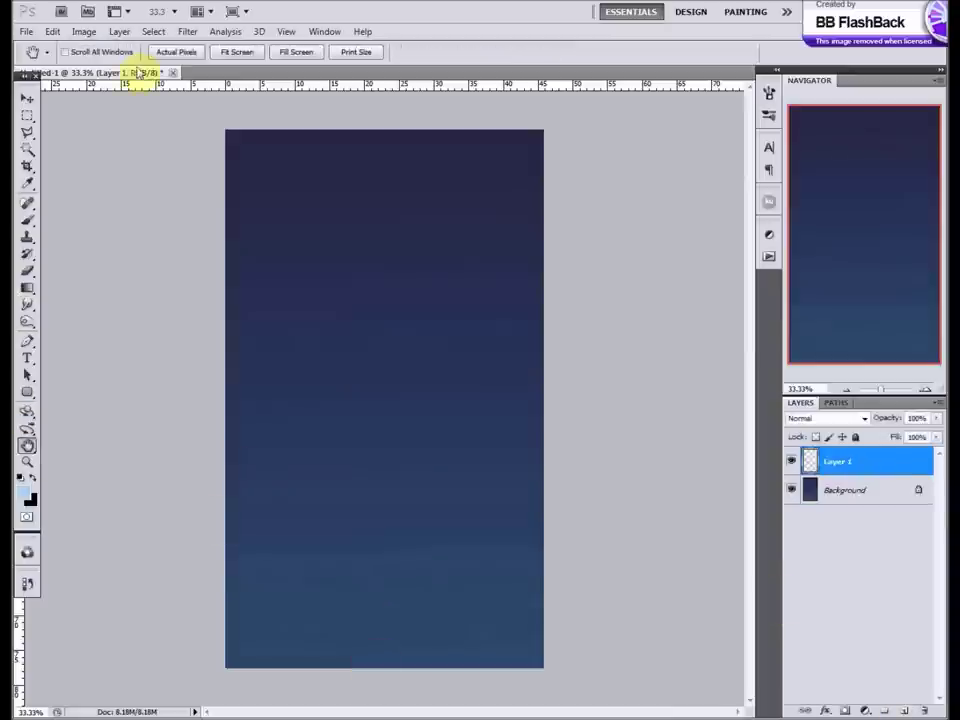
{"action": "left_click", "coordinate": [176, 51]}
{"action": "key", "text": "ctrl+0"}
{"action": "left_click", "coordinate": [27, 220]}
{"action": "right_click", "coordinate": [418, 413]}
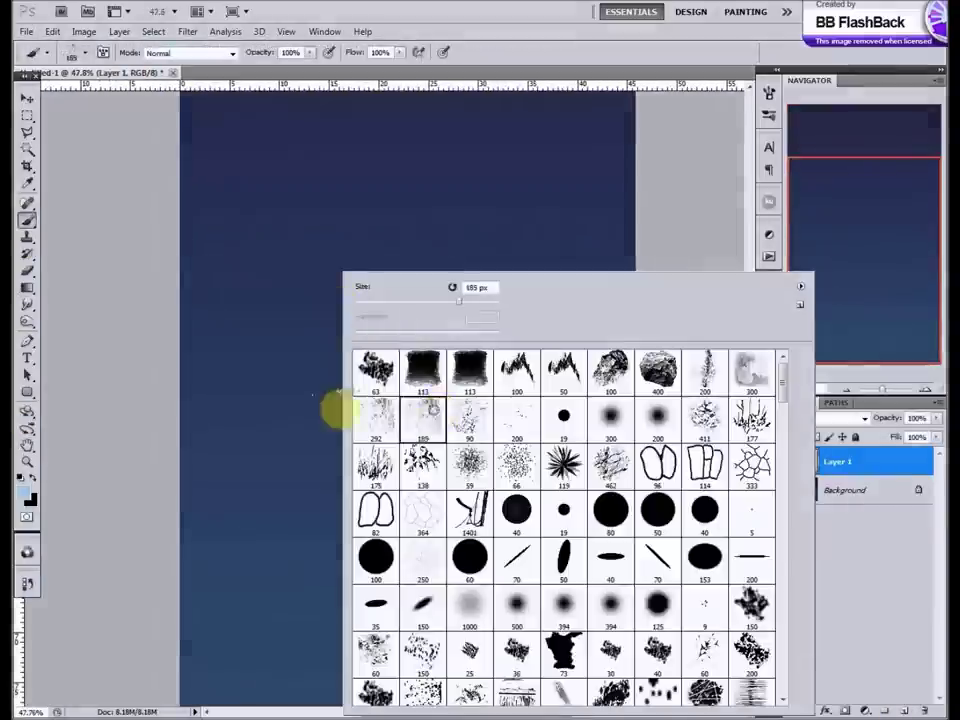
{"action": "key", "text": "Escape"}
{"action": "left_click", "coordinate": [22, 490]}
{"action": "left_click", "coordinate": [639, 568]}
{"action": "key", "text": "Return"}
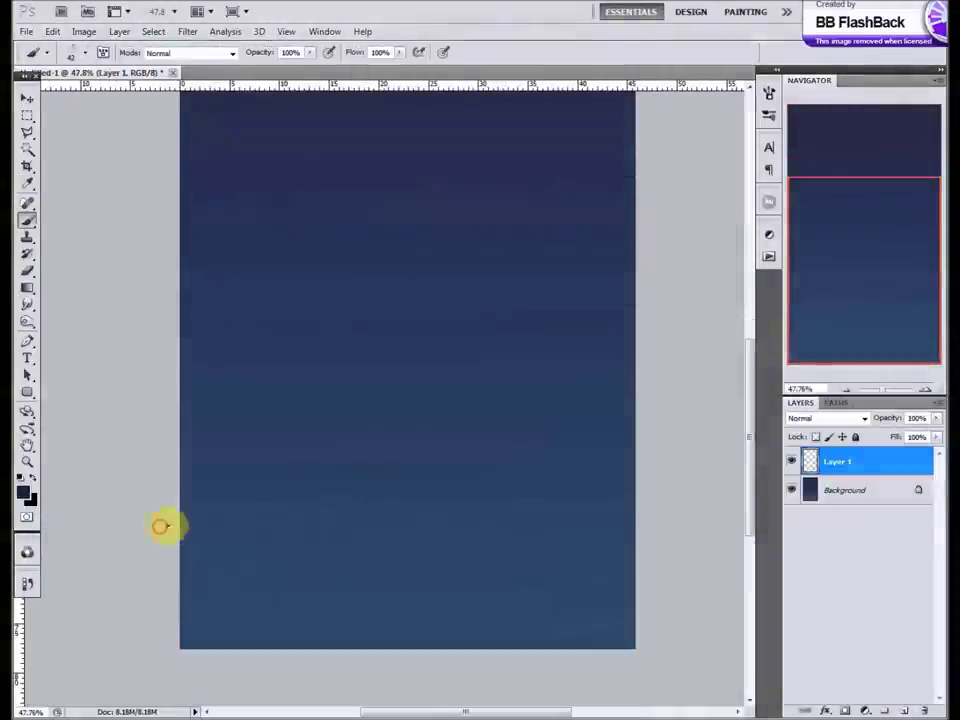
Step: Paint a long dark band with a mesa bump across the middle of the canvas
{"action": "left_click_drag", "start_coordinate": [180, 520], "coordinate": [220, 535]}
{"action": "mouse_move", "coordinate": [210, 438]}
{"action": "left_mouse_down"}
{"action": "mouse_move", "coordinate": [264, 426]}
{"action": "mouse_move", "coordinate": [429, 444]}
{"action": "mouse_move", "coordinate": [490, 440]}
{"action": "left_mouse_up"}
{"action": "mouse_move", "coordinate": [371, 445]}
{"action": "left_mouse_down"}
{"action": "mouse_move", "coordinate": [553, 418]}
{"action": "mouse_move", "coordinate": [495, 399]}
{"action": "mouse_move", "coordinate": [524, 366]}
{"action": "mouse_move", "coordinate": [478, 437]}
{"action": "mouse_move", "coordinate": [479, 403]}
{"action": "mouse_move", "coordinate": [611, 414]}
{"action": "mouse_move", "coordinate": [594, 450]}
{"action": "mouse_move", "coordinate": [388, 467]}
{"action": "mouse_move", "coordinate": [424, 462]}
{"action": "mouse_move", "coordinate": [264, 418]}
{"action": "mouse_move", "coordinate": [314, 420]}
{"action": "mouse_move", "coordinate": [347, 392]}
{"action": "mouse_move", "coordinate": [274, 407]}
{"action": "mouse_move", "coordinate": [347, 395]}
{"action": "left_mouse_up"}
{"action": "scroll", "coordinate": [281, 415], "scroll_direction": "down", "scroll_amount": 3}
{"action": "key", "text": "bracketleft"}
{"action": "key", "text": "bracketleft"}
{"action": "key", "text": "bracketleft"}
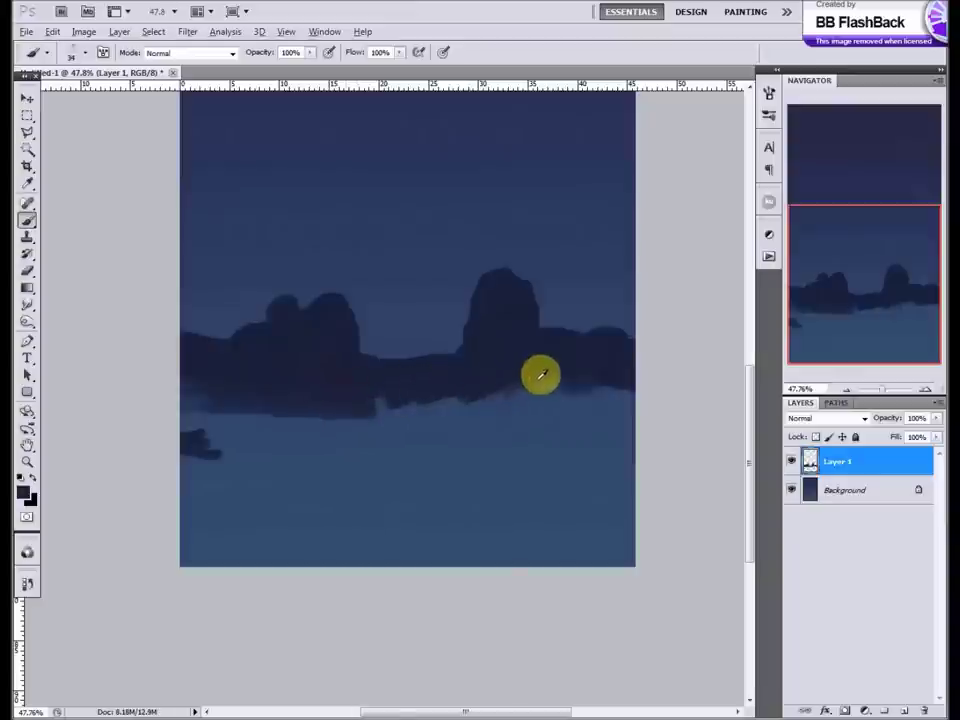
{"action": "scroll", "coordinate": [424, 366], "scroll_direction": "up", "scroll_amount": 5}
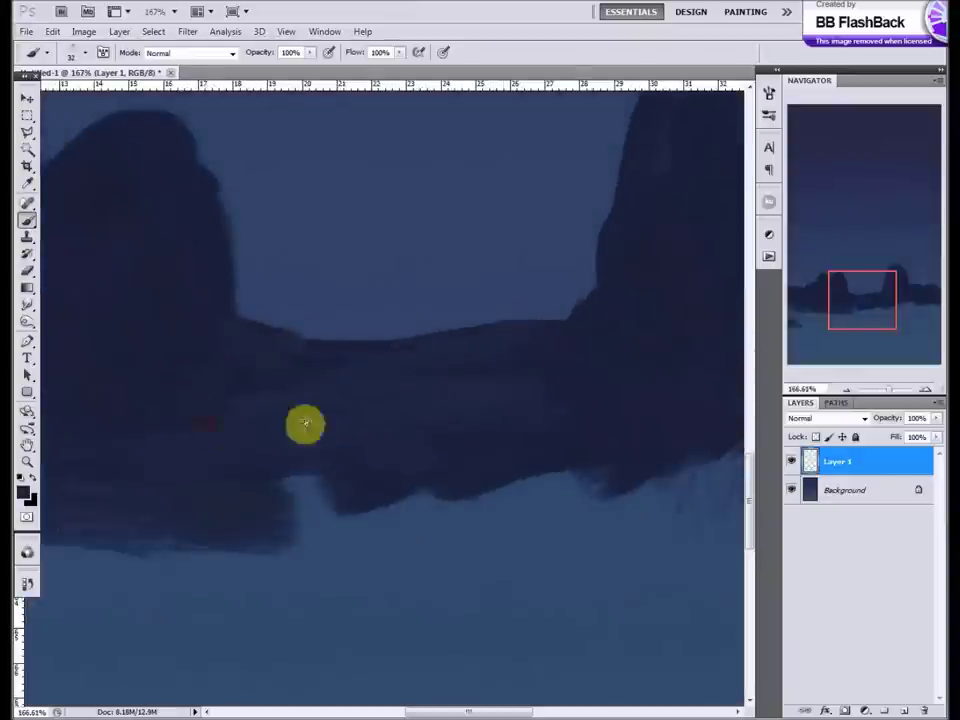
{"action": "scroll", "coordinate": [575, 337], "scroll_direction": "down", "scroll_amount": 5}
Step: Darken the band's lower edges and bottom strip, refine the left mesa, and choose a darker blue
{"action": "left_click_drag", "start_coordinate": [268, 398], "coordinate": [640, 347]}
{"action": "mouse_move", "coordinate": [545, 366]}
{"action": "left_mouse_down"}
{"action": "mouse_move", "coordinate": [691, 375]}
{"action": "mouse_move", "coordinate": [165, 386]}
{"action": "left_mouse_up"}
{"action": "mouse_move", "coordinate": [655, 405]}
{"action": "left_mouse_down"}
{"action": "mouse_move", "coordinate": [636, 454]}
{"action": "mouse_move", "coordinate": [538, 501]}
{"action": "mouse_move", "coordinate": [381, 465]}
{"action": "mouse_move", "coordinate": [521, 485]}
{"action": "mouse_move", "coordinate": [156, 444]}
{"action": "left_mouse_up"}
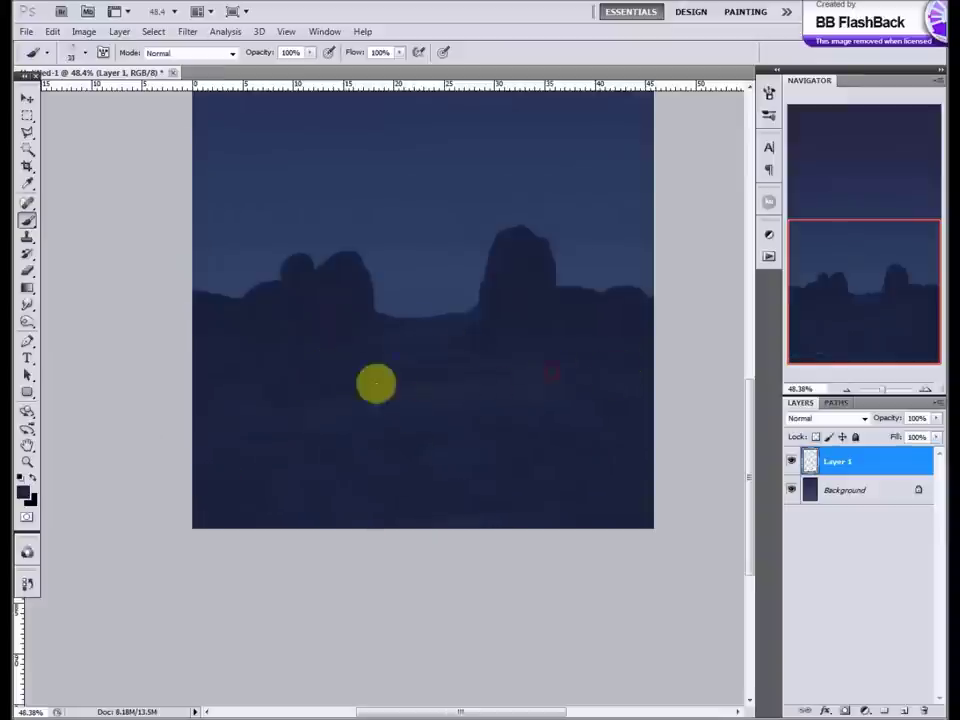
{"action": "mouse_move", "coordinate": [506, 341]}
{"action": "left_mouse_down"}
{"action": "mouse_move", "coordinate": [627, 330]}
{"action": "mouse_move", "coordinate": [484, 341]}
{"action": "left_mouse_up"}
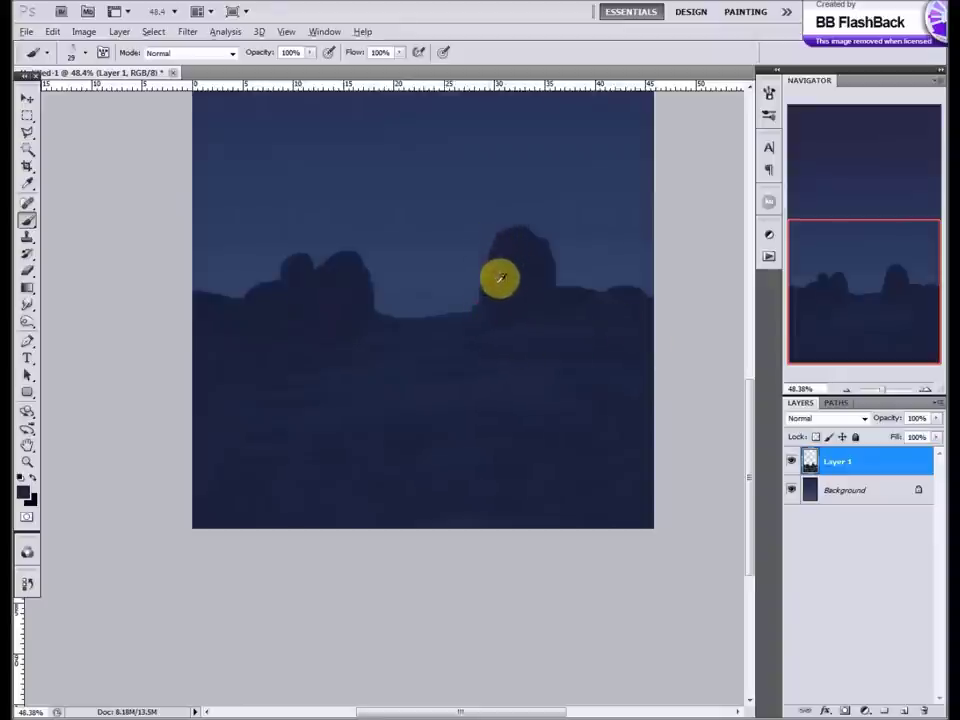
{"action": "left_click_drag", "start_coordinate": [369, 292], "coordinate": [265, 390]}
{"action": "left_click", "coordinate": [24, 491]}
{"action": "left_click", "coordinate": [643, 579]}
Step: Paint darker blue strokes and an arc across the lower-right ground
{"action": "key", "text": "Return"}
{"action": "left_click_drag", "start_coordinate": [565, 405], "coordinate": [520, 425]}
{"action": "left_click_drag", "start_coordinate": [600, 462], "coordinate": [505, 500]}
{"action": "left_click", "coordinate": [24, 491]}
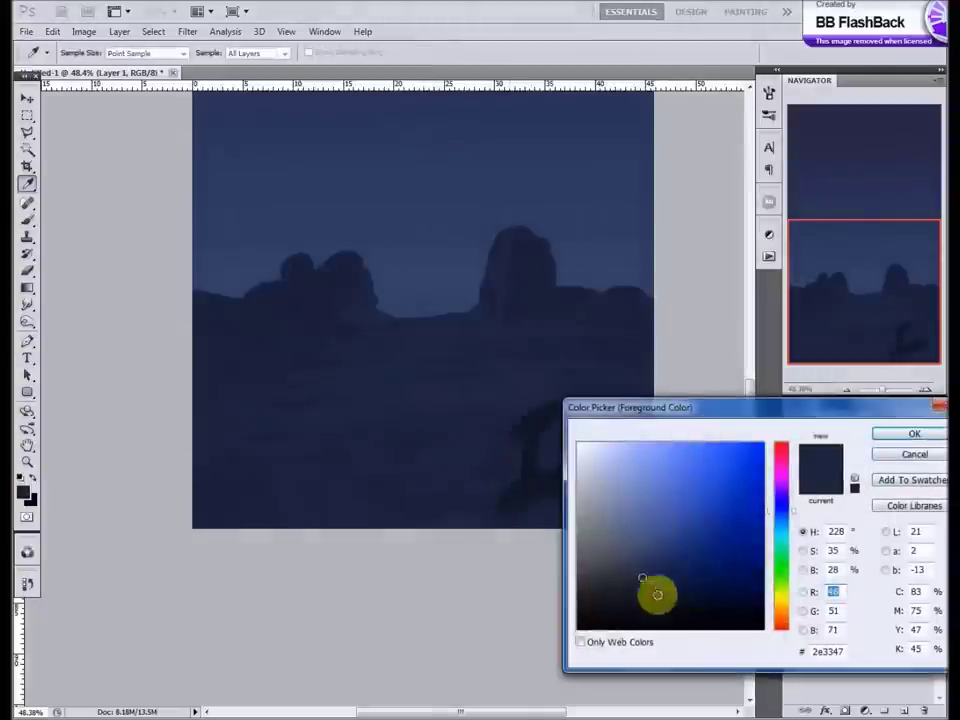
{"action": "left_click", "coordinate": [651, 574]}
{"action": "key", "text": "Return"}
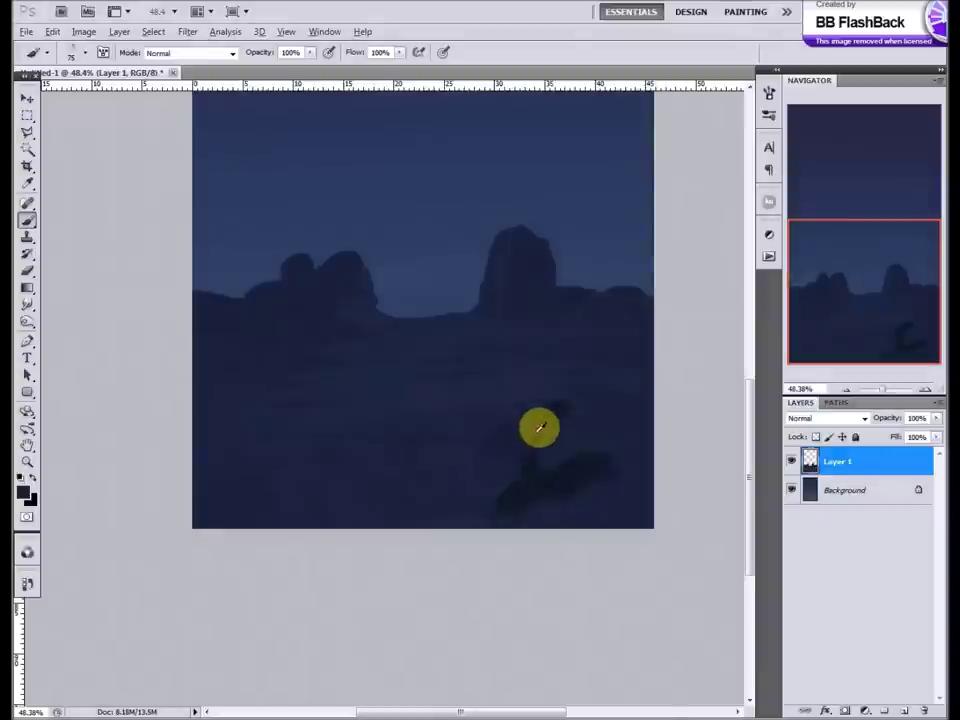
{"action": "left_click_drag", "start_coordinate": [535, 439], "coordinate": [653, 418]}
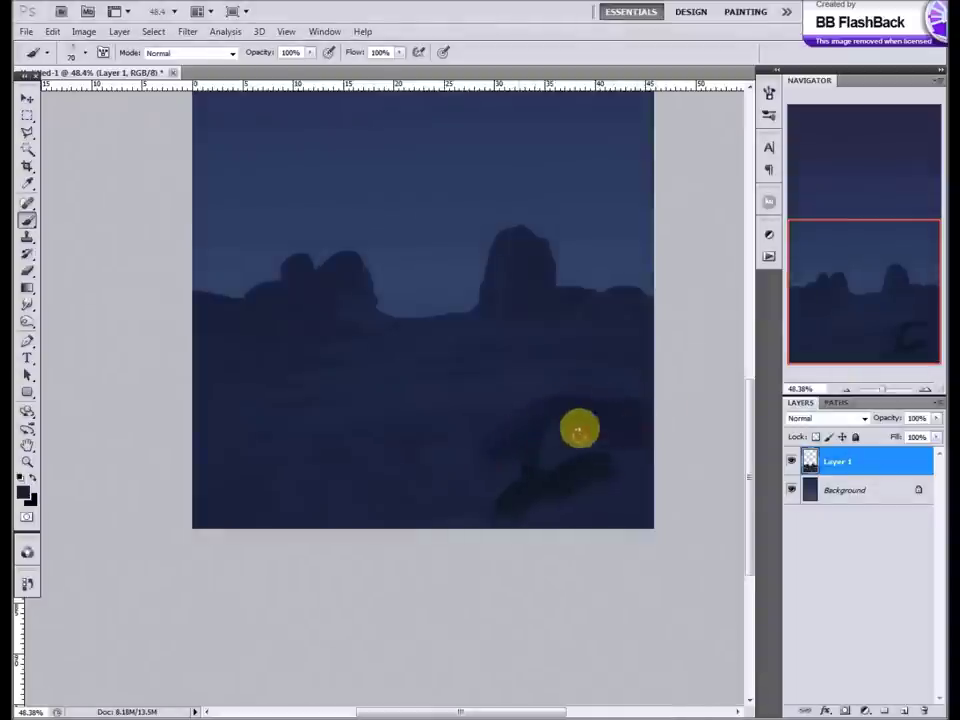
{"action": "mouse_move", "coordinate": [611, 452]}
{"action": "left_mouse_down"}
{"action": "mouse_move", "coordinate": [643, 510]}
{"action": "mouse_move", "coordinate": [354, 491]}
{"action": "mouse_move", "coordinate": [431, 482]}
{"action": "mouse_move", "coordinate": [483, 437]}
{"action": "left_mouse_up"}
Step: Add dark and faint streaks across the lower-left, middle and right ground
{"action": "mouse_move", "coordinate": [168, 456]}
{"action": "left_mouse_down"}
{"action": "mouse_move", "coordinate": [216, 420]}
{"action": "mouse_move", "coordinate": [291, 424]}
{"action": "left_mouse_up"}
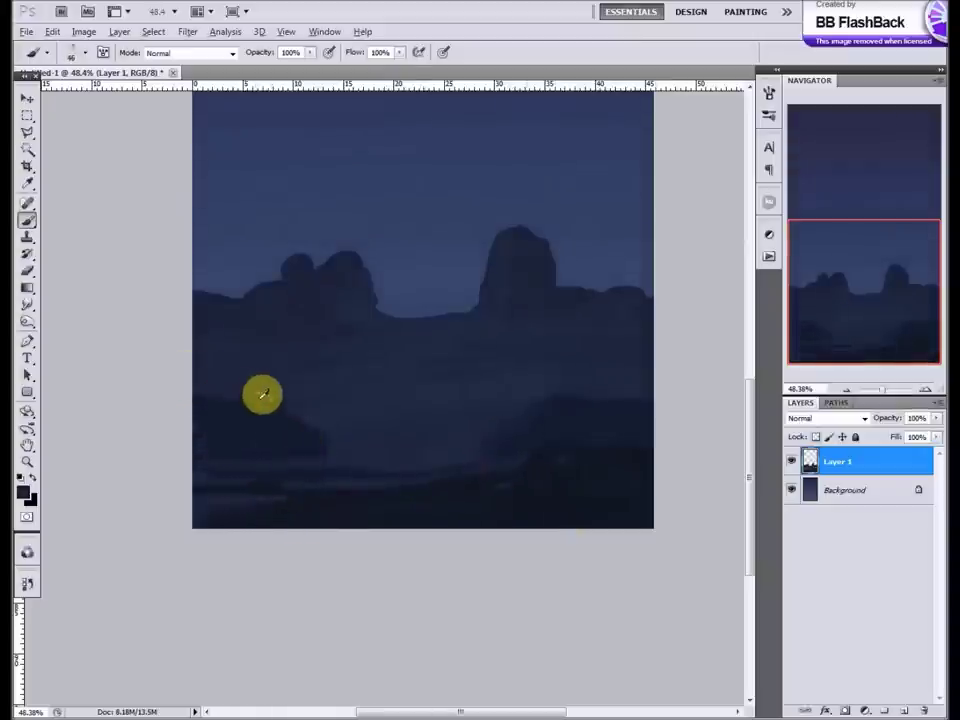
{"action": "left_click_drag", "start_coordinate": [200, 387], "coordinate": [289, 394]}
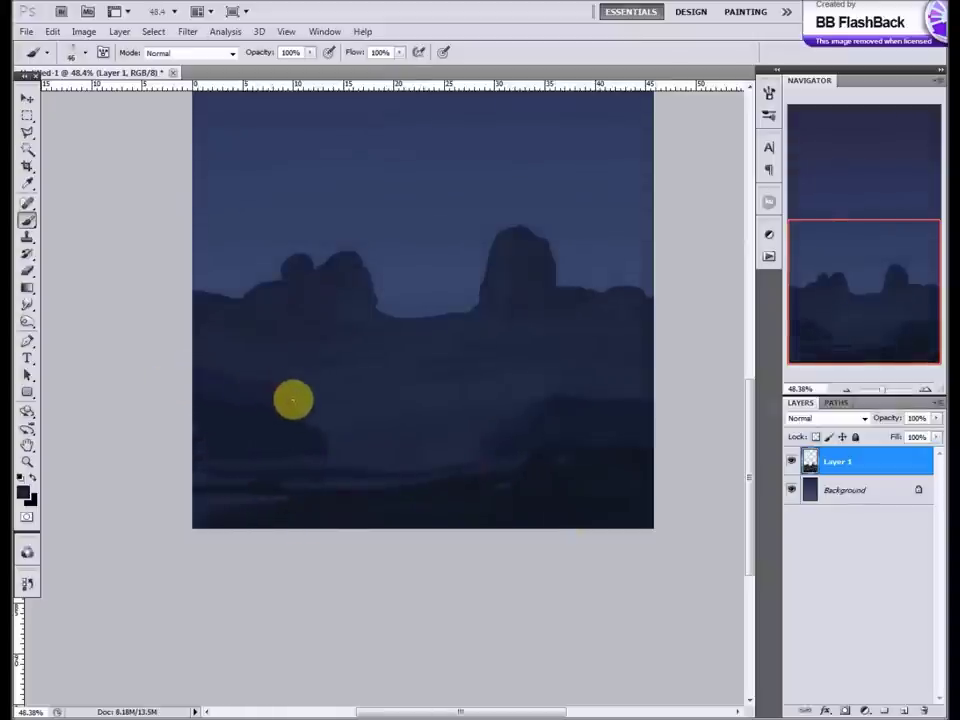
{"action": "left_click_drag", "start_coordinate": [345, 413], "coordinate": [415, 425]}
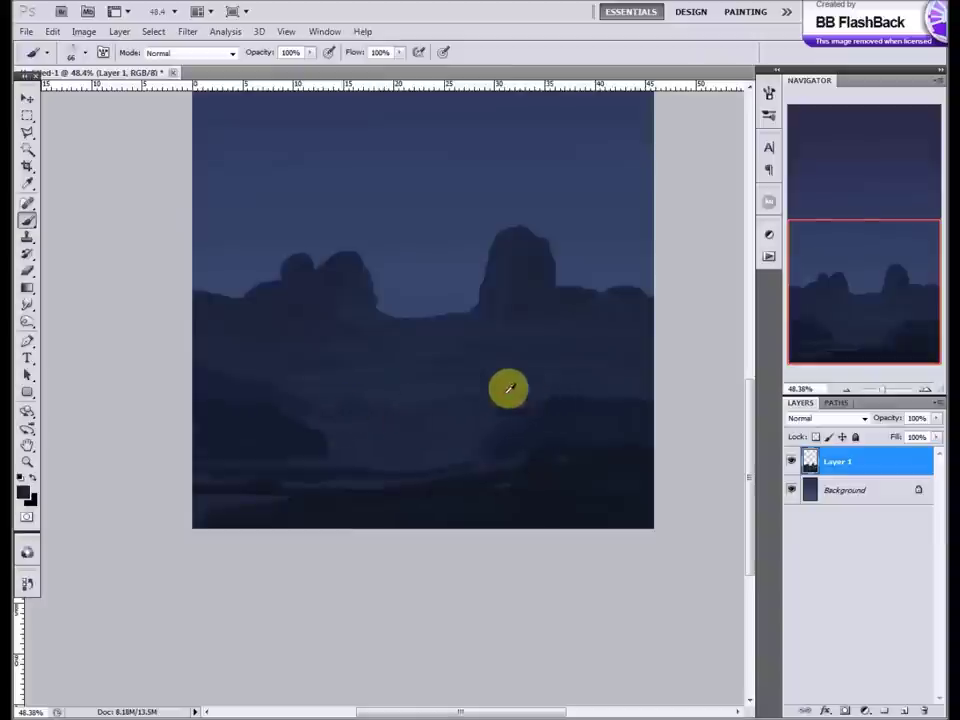
{"action": "mouse_move", "coordinate": [586, 388]}
{"action": "left_mouse_down"}
{"action": "mouse_move", "coordinate": [594, 371]}
{"action": "mouse_move", "coordinate": [617, 391]}
{"action": "left_mouse_up"}
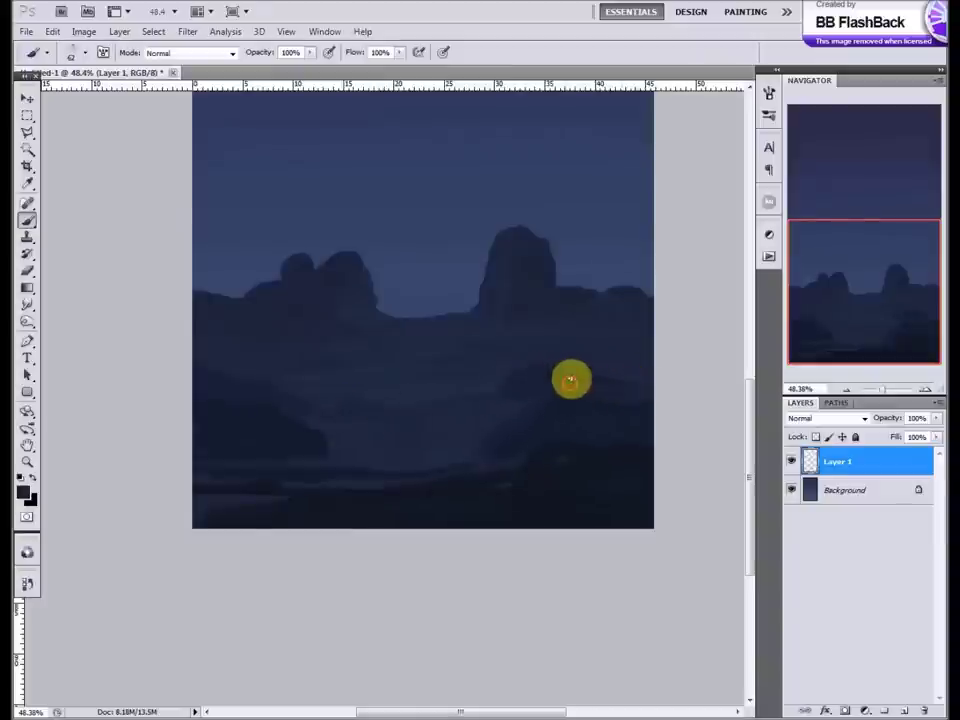
{"action": "left_click_drag", "start_coordinate": [559, 372], "coordinate": [538, 347]}
{"action": "left_click_drag", "start_coordinate": [601, 324], "coordinate": [486, 475]}
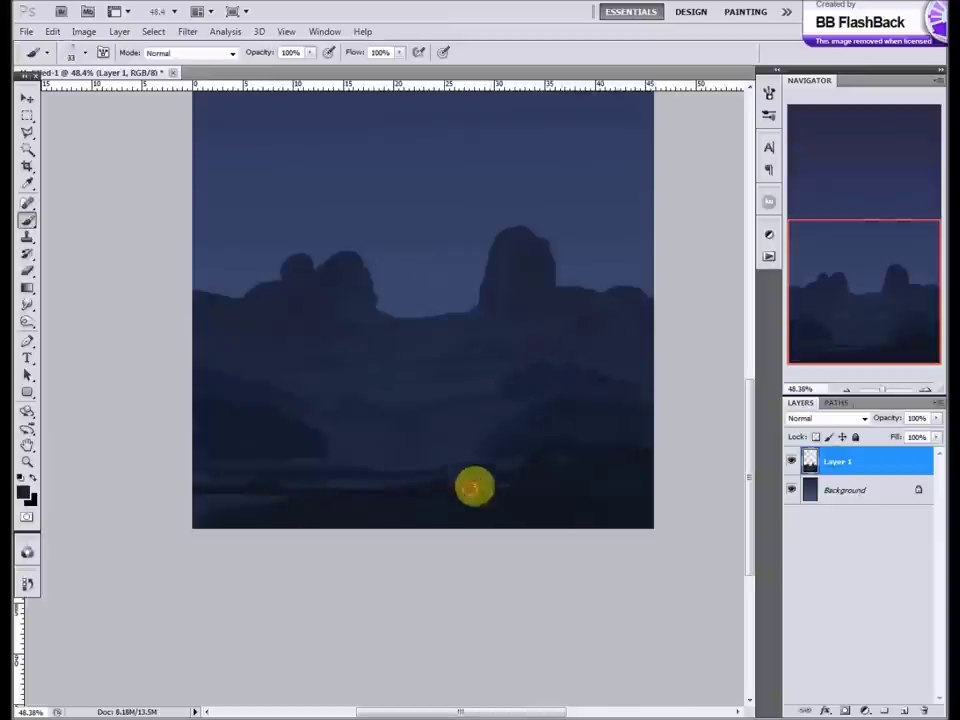
{"action": "mouse_move", "coordinate": [566, 450]}
{"action": "left_mouse_down"}
{"action": "mouse_move", "coordinate": [524, 442]}
{"action": "mouse_move", "coordinate": [345, 476]}
{"action": "mouse_move", "coordinate": [504, 456]}
{"action": "mouse_move", "coordinate": [558, 497]}
{"action": "left_mouse_up"}
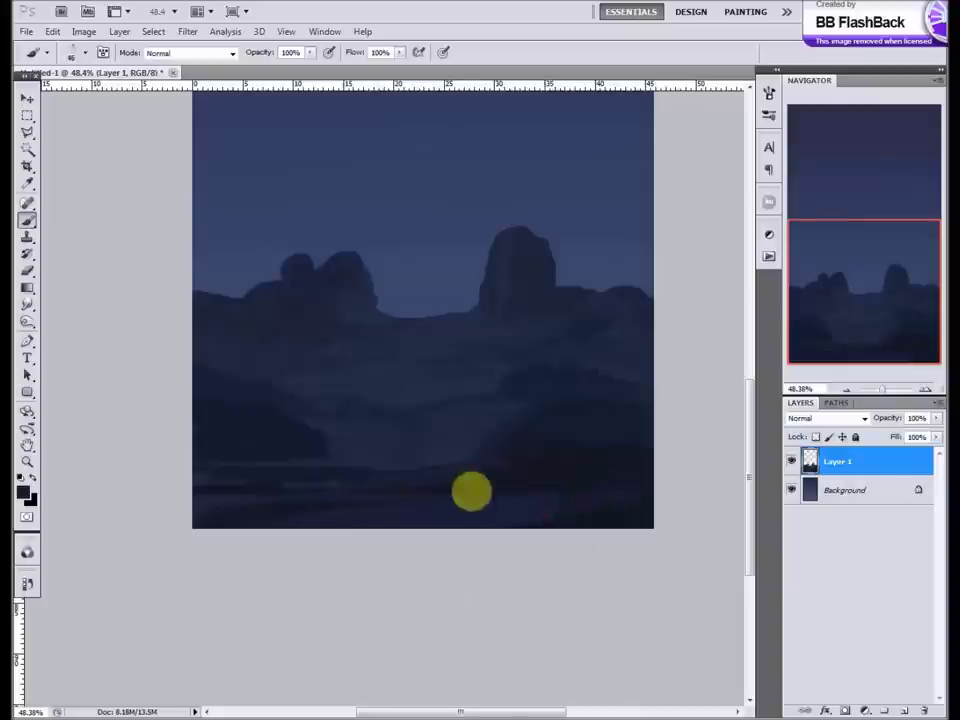
Step: Lock Layer 1's transparent pixels
{"action": "scroll", "coordinate": [431, 448], "scroll_direction": "up", "scroll_amount": 3}
{"action": "scroll", "coordinate": [356, 435], "scroll_direction": "down", "scroll_amount": 3}
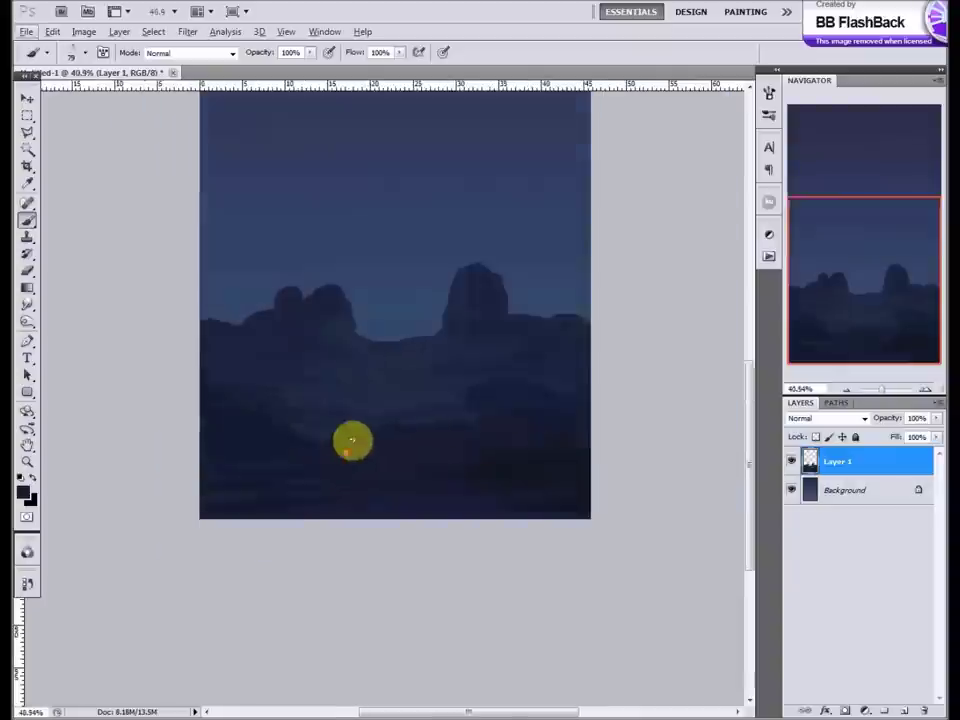
{"action": "scroll", "coordinate": [482, 435], "scroll_direction": "up", "scroll_amount": 3}
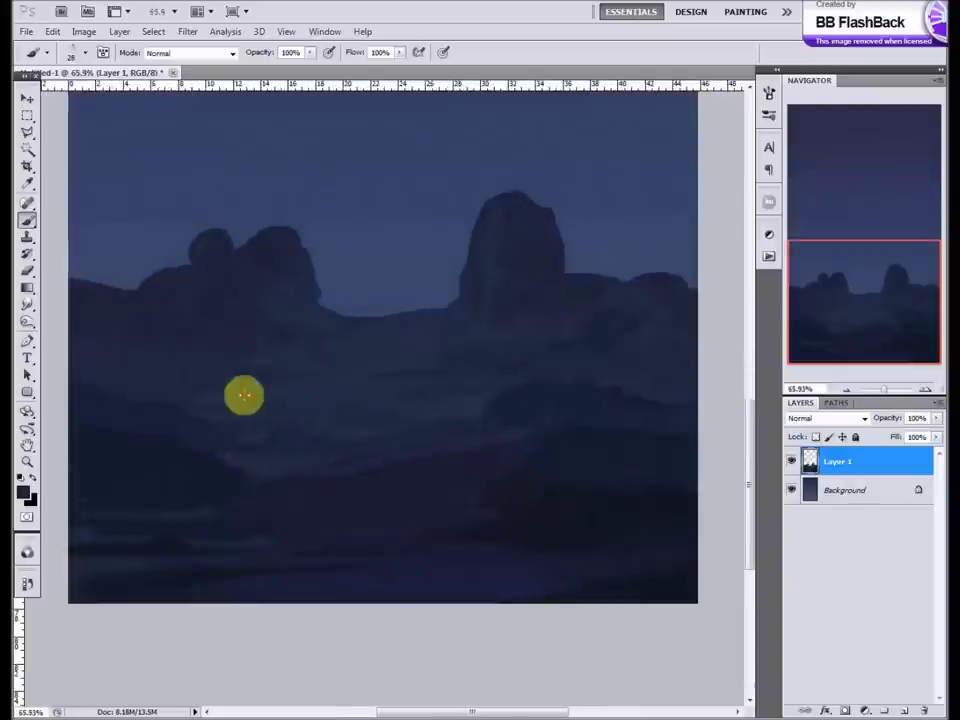
{"action": "scroll", "coordinate": [400, 377], "scroll_direction": "down", "scroll_amount": 2}
{"action": "left_click", "coordinate": [818, 437]}
Step: Darken and detail the left rock, then add faint strokes across the lower ground
{"action": "mouse_move", "coordinate": [268, 317]}
{"action": "left_mouse_down"}
{"action": "mouse_move", "coordinate": [291, 278]}
{"action": "mouse_move", "coordinate": [302, 291]}
{"action": "mouse_move", "coordinate": [262, 281]}
{"action": "left_mouse_up"}
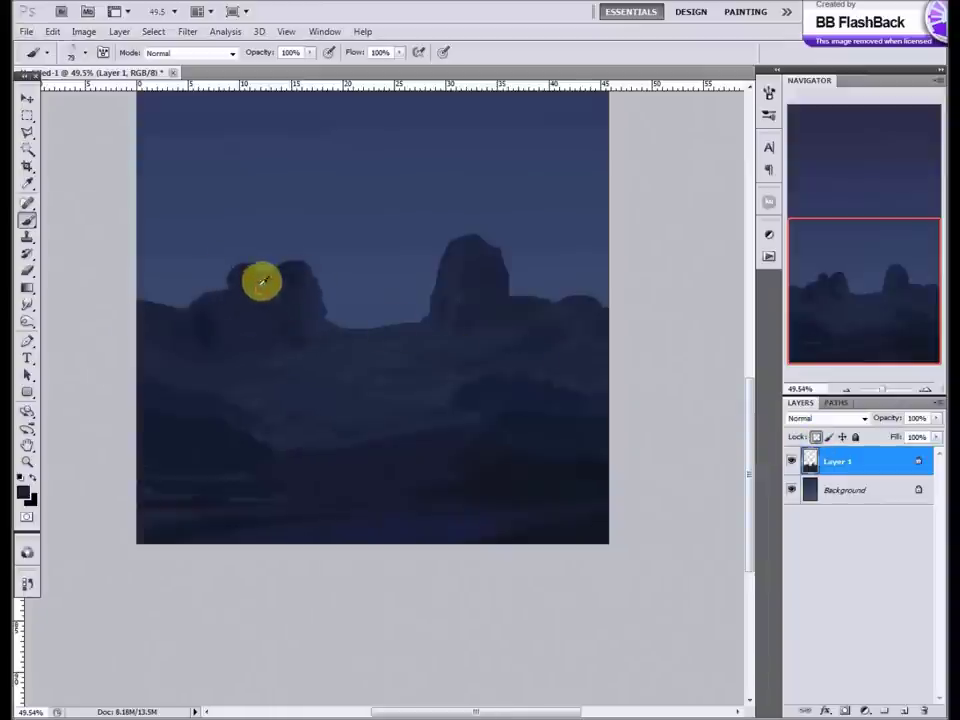
{"action": "left_click_drag", "start_coordinate": [227, 366], "coordinate": [239, 311]}
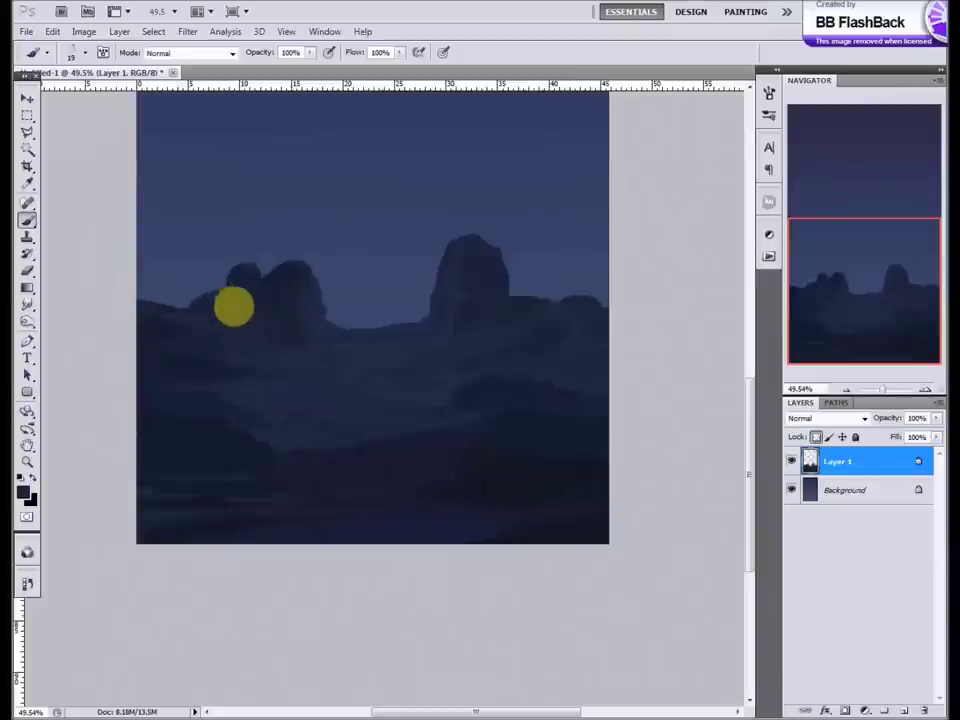
{"action": "left_click_drag", "start_coordinate": [160, 343], "coordinate": [275, 410]}
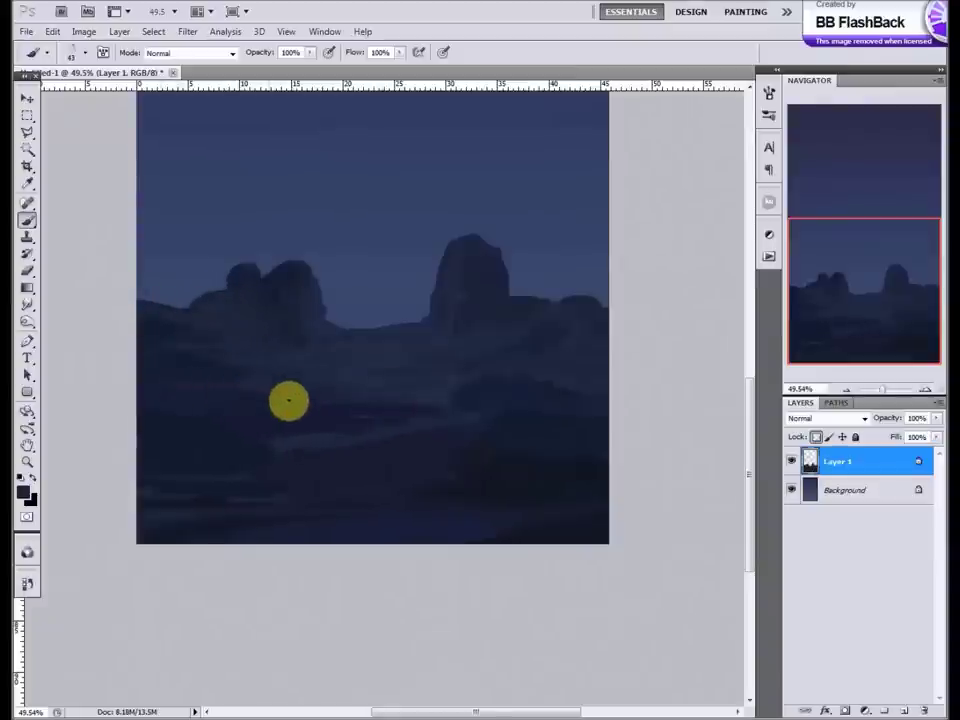
{"action": "left_click_drag", "start_coordinate": [457, 405], "coordinate": [510, 390]}
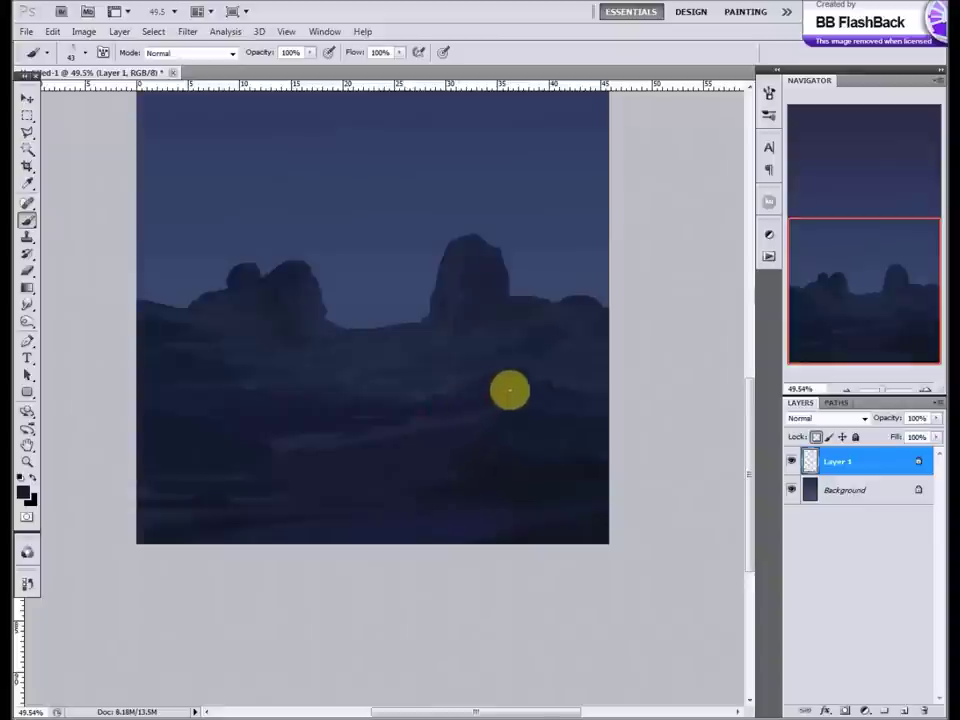
{"action": "left_click_drag", "start_coordinate": [589, 399], "coordinate": [498, 392]}
{"action": "left_click_drag", "start_coordinate": [438, 408], "coordinate": [409, 459]}
{"action": "mouse_move", "coordinate": [296, 444]}
{"action": "left_mouse_down"}
{"action": "mouse_move", "coordinate": [223, 508]}
{"action": "mouse_move", "coordinate": [529, 501]}
{"action": "mouse_move", "coordinate": [332, 525]}
{"action": "mouse_move", "coordinate": [373, 499]}
{"action": "left_mouse_up"}
{"action": "mouse_move", "coordinate": [468, 466]}
{"action": "left_mouse_down"}
{"action": "mouse_move", "coordinate": [258, 468]}
{"action": "mouse_move", "coordinate": [226, 436]}
{"action": "mouse_move", "coordinate": [233, 410]}
{"action": "left_mouse_up"}
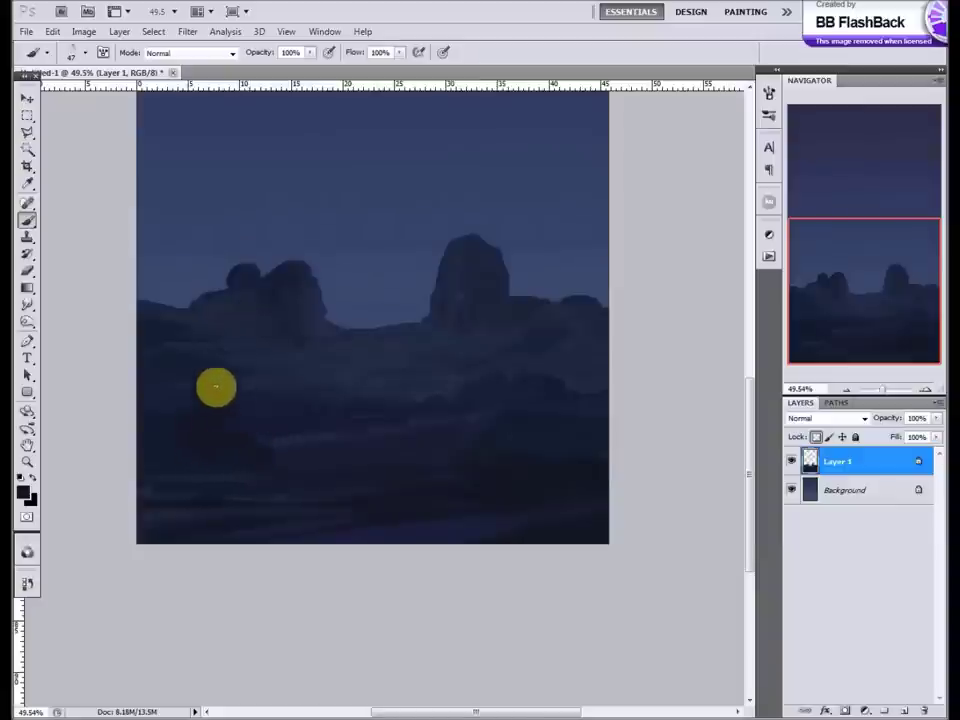
Step: Add Layer 2 and paint a faint ground stroke plus a lighter right edge on the tall rock
{"action": "key", "text": "ctrl+shift+alt+n"}
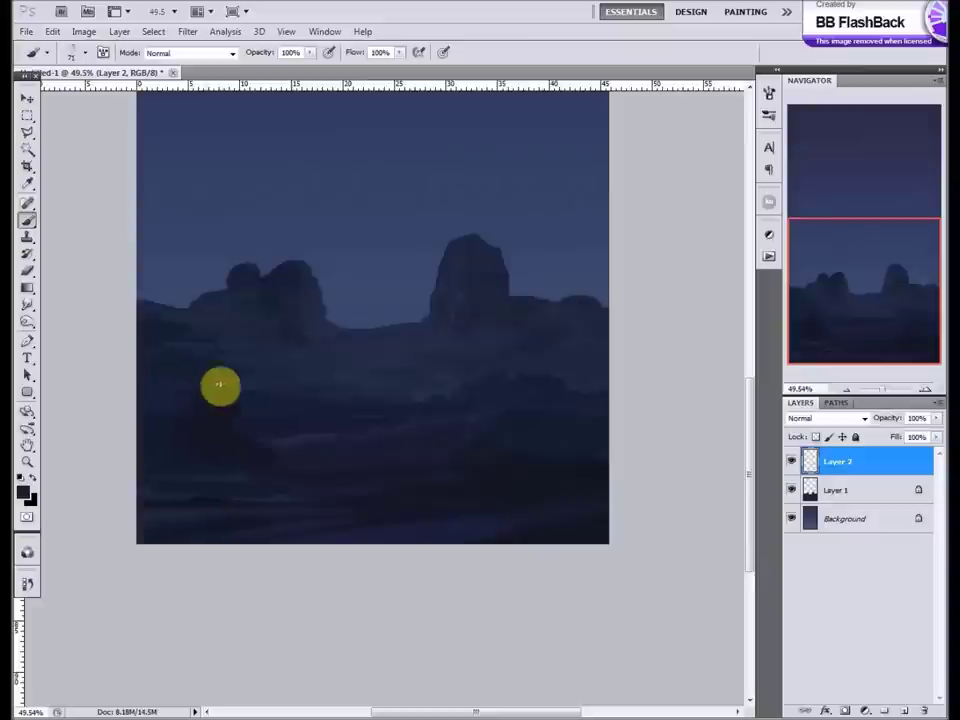
{"action": "mouse_move", "coordinate": [230, 380]}
{"action": "left_mouse_down"}
{"action": "mouse_move", "coordinate": [506, 397]}
{"action": "mouse_move", "coordinate": [505, 409]}
{"action": "left_mouse_up"}
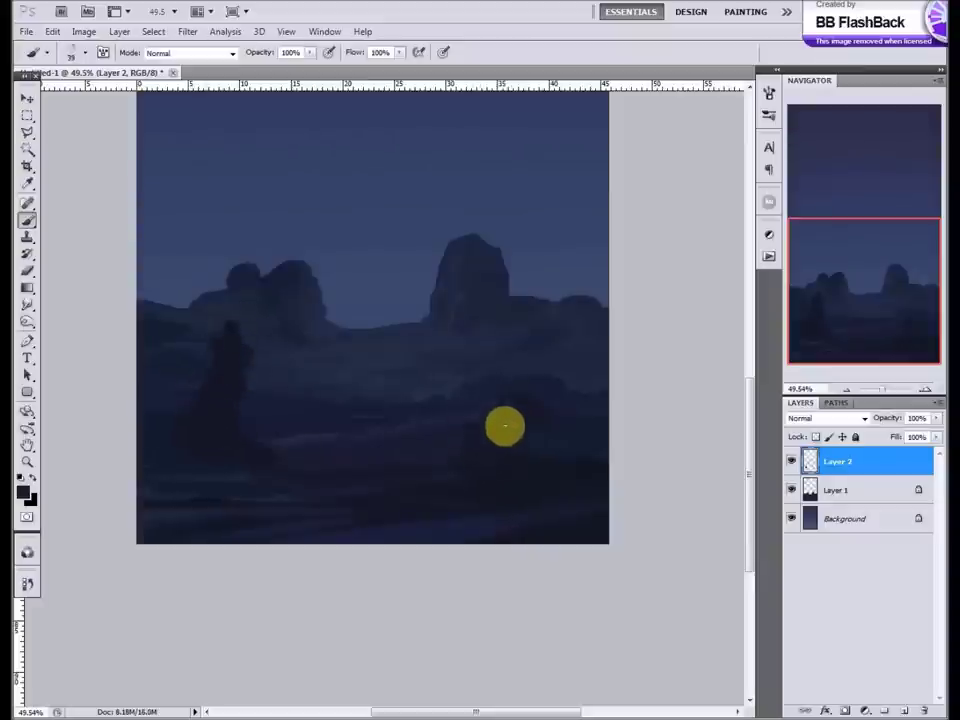
{"action": "scroll", "coordinate": [520, 300], "scroll_direction": "up", "scroll_amount": 3}
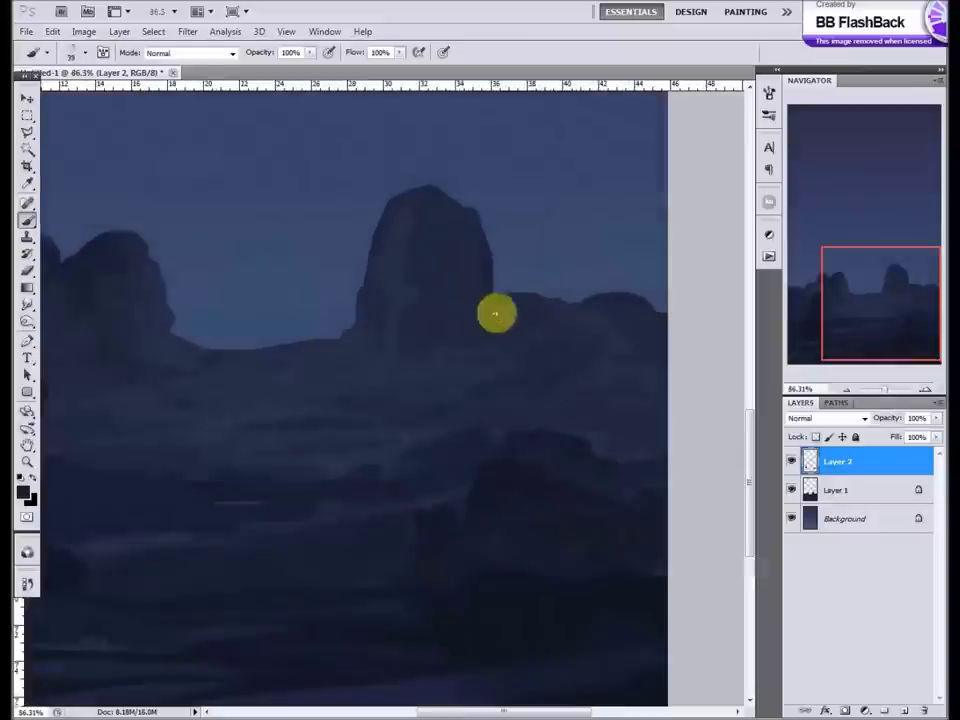
{"action": "mouse_move", "coordinate": [516, 293]}
{"action": "left_mouse_down"}
{"action": "mouse_move", "coordinate": [476, 251]}
{"action": "mouse_move", "coordinate": [439, 315]}
{"action": "mouse_move", "coordinate": [456, 212]}
{"action": "mouse_move", "coordinate": [530, 284]}
{"action": "left_mouse_up"}
{"action": "key", "text": "ctrl+0"}
{"action": "scroll", "coordinate": [407, 512], "scroll_direction": "up", "scroll_amount": 5}
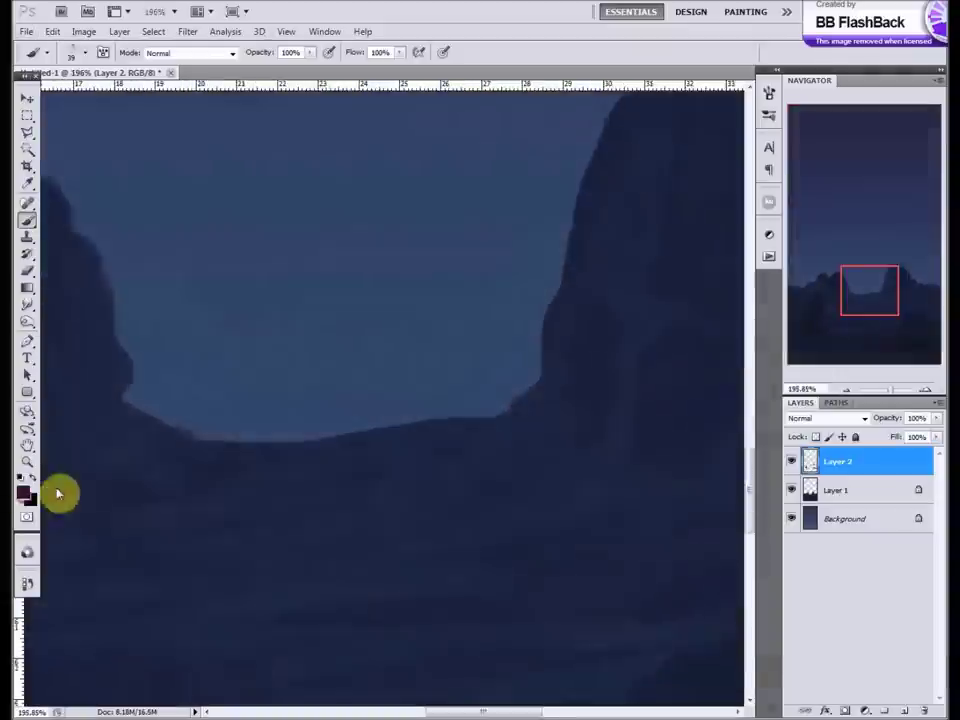
Step: Pick a new foreground painting colour
{"action": "left_click", "coordinate": [23, 492]}
{"action": "left_click_drag", "start_coordinate": [643, 551], "coordinate": [664, 544]}
{"action": "left_click", "coordinate": [675, 521]}
{"action": "key", "text": "Return"}
Step: On Layer 1, paint light bluish strokes along the valley horizon and below the ridge
{"action": "key", "text": "b"}
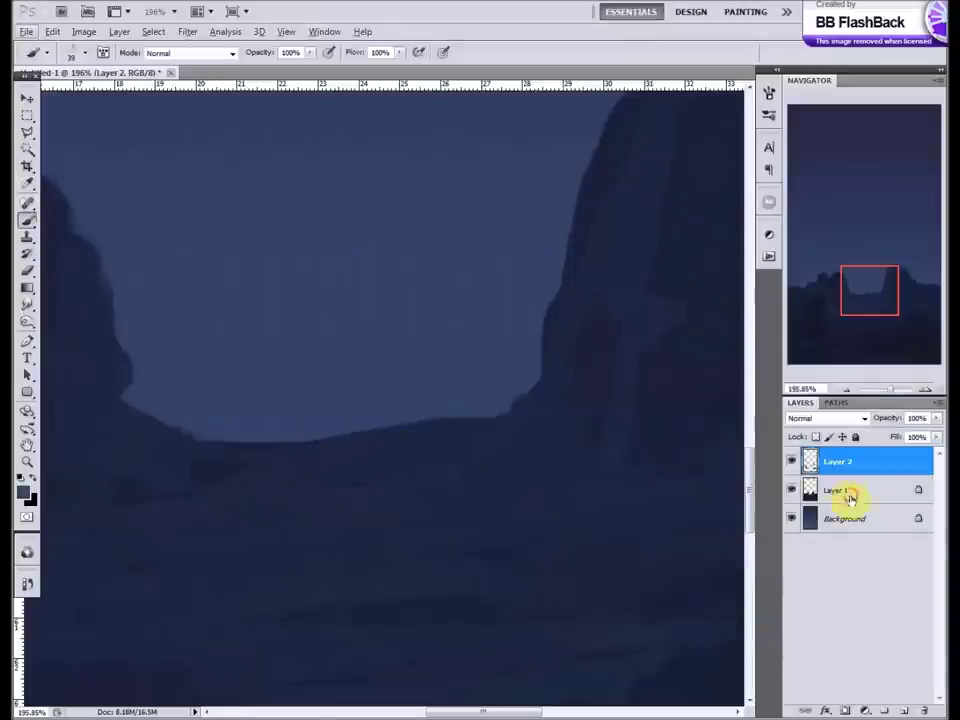
{"action": "left_click", "coordinate": [846, 492]}
{"action": "mouse_move", "coordinate": [323, 433]}
{"action": "left_mouse_down"}
{"action": "mouse_move", "coordinate": [347, 454]}
{"action": "mouse_move", "coordinate": [276, 448]}
{"action": "mouse_move", "coordinate": [392, 435]}
{"action": "mouse_move", "coordinate": [405, 443]}
{"action": "mouse_move", "coordinate": [472, 419]}
{"action": "left_mouse_up"}
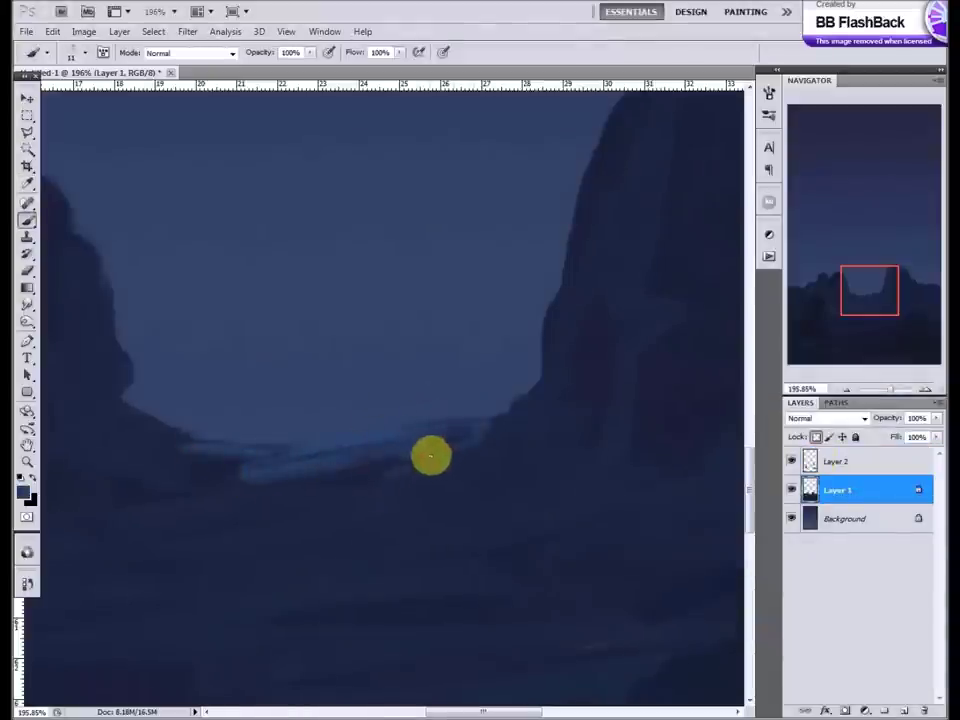
{"action": "left_click_drag", "start_coordinate": [391, 485], "coordinate": [456, 469]}
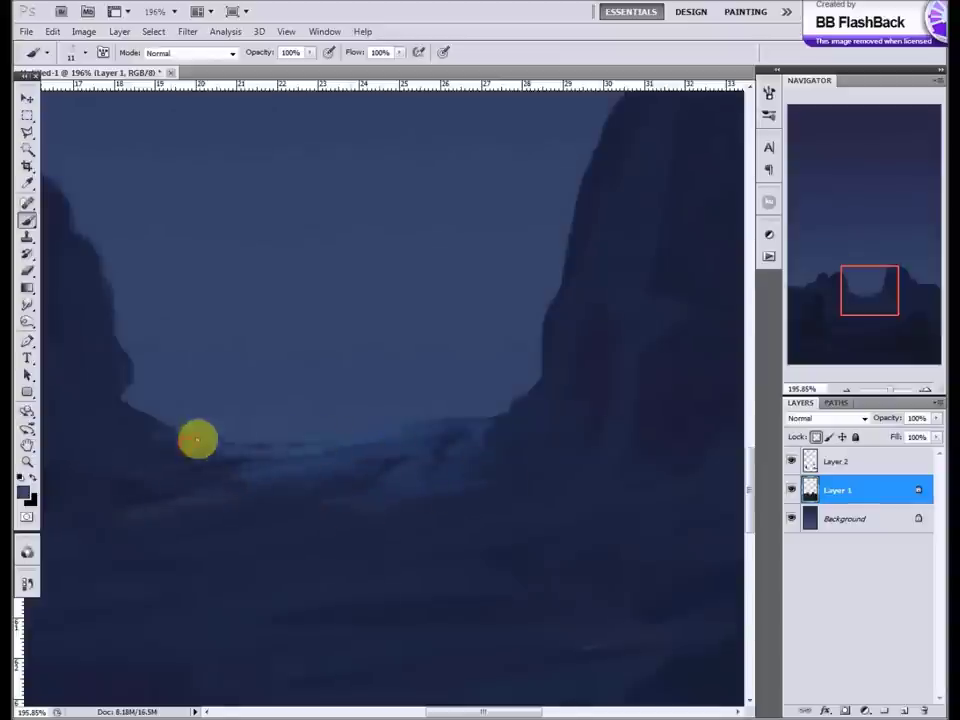
{"action": "scroll", "coordinate": [235, 450], "scroll_direction": "down", "scroll_amount": 3}
{"action": "scroll", "coordinate": [235, 450], "scroll_direction": "up", "scroll_amount": 3}
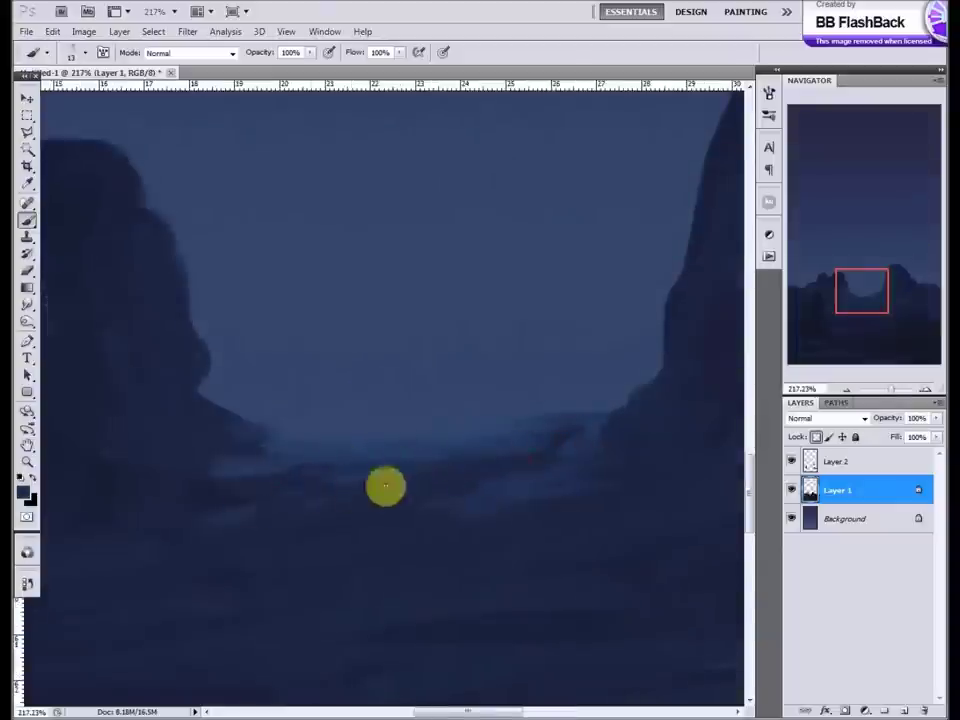
{"action": "scroll", "coordinate": [346, 458], "scroll_direction": "down", "scroll_amount": 5}
{"action": "scroll", "coordinate": [346, 458], "scroll_direction": "up", "scroll_amount": 4}
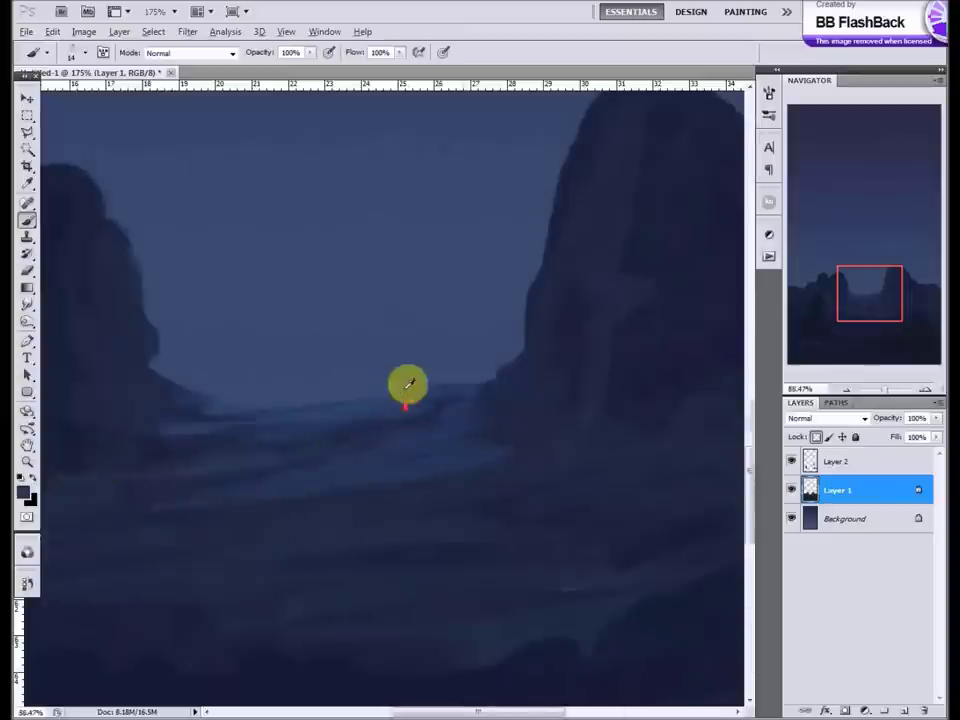
{"action": "scroll", "coordinate": [425, 400], "scroll_direction": "down", "scroll_amount": 4}
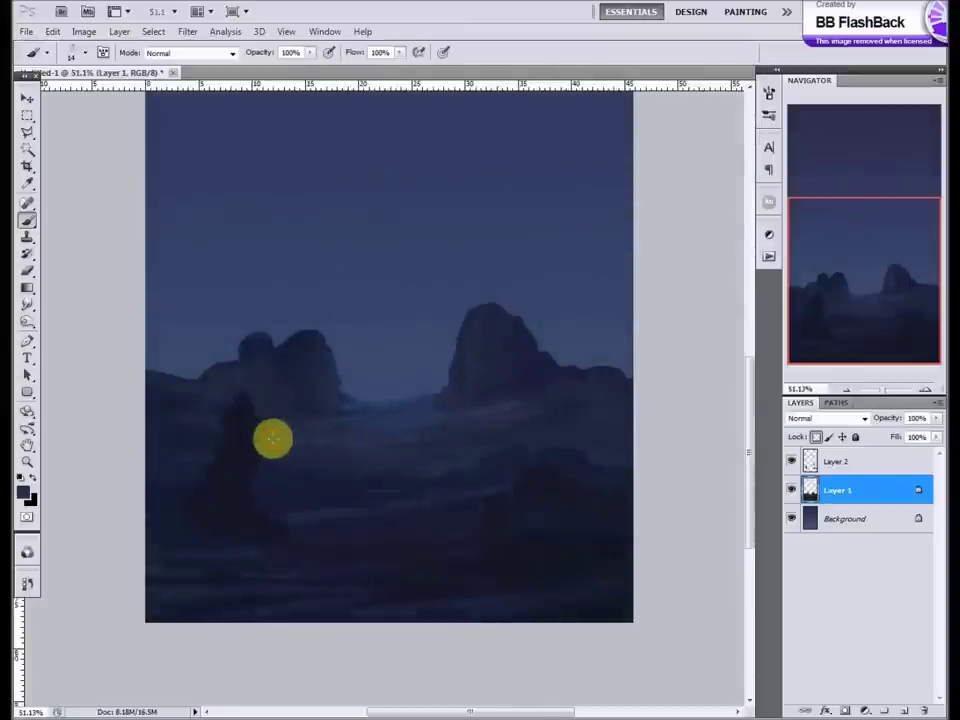
{"action": "scroll", "coordinate": [349, 390], "scroll_direction": "up", "scroll_amount": 2}
{"action": "scroll", "coordinate": [349, 405], "scroll_direction": "up", "scroll_amount": 2}
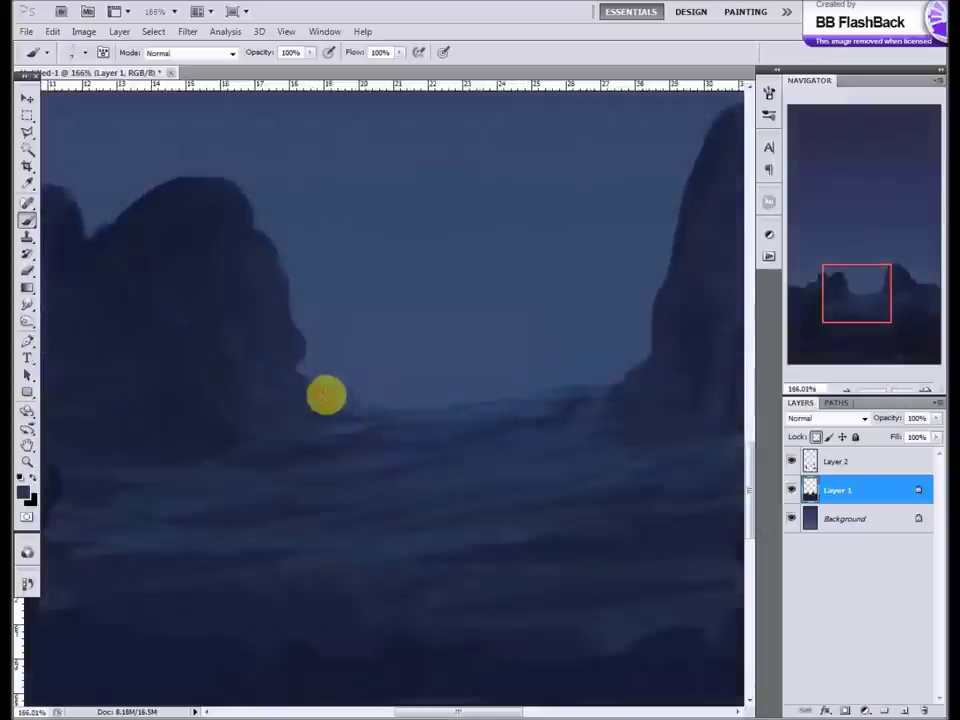
Step: With a larger brush, paint lighter blue along the rock's right edge
{"action": "key", "text": "bracketright"}
{"action": "left_click_drag", "start_coordinate": [300, 375], "coordinate": [230, 185]}
{"action": "scroll", "coordinate": [283, 328], "scroll_direction": "down", "scroll_amount": 1}
{"action": "scroll", "coordinate": [233, 373], "scroll_direction": "down", "scroll_amount": 1}
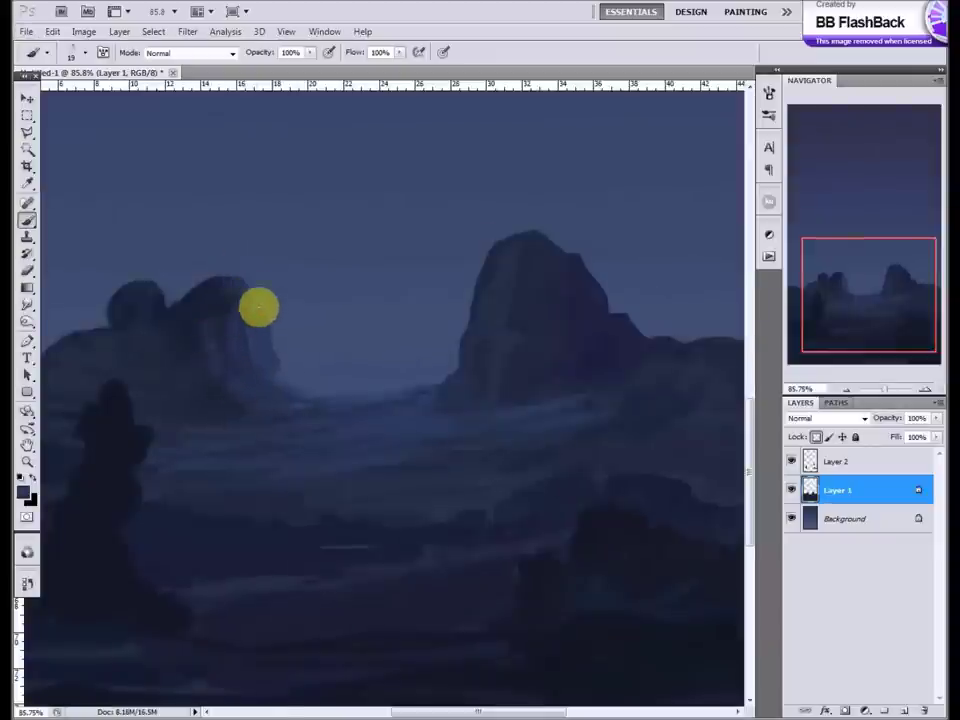
{"action": "scroll", "coordinate": [426, 345], "scroll_direction": "up", "scroll_amount": 2}
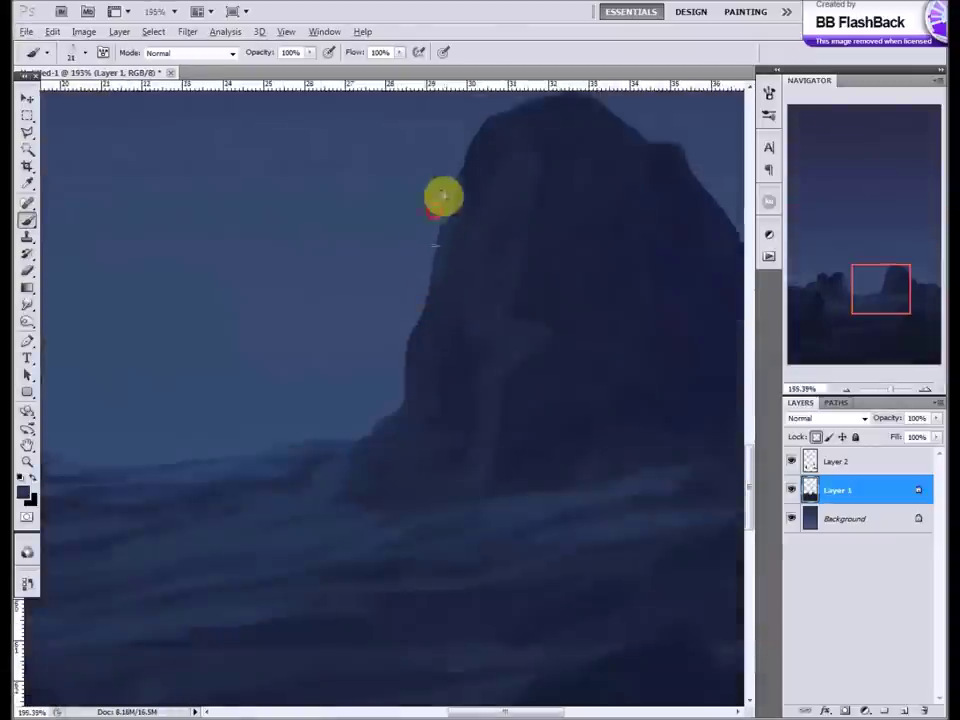
{"action": "scroll", "coordinate": [465, 281], "scroll_direction": "down", "scroll_amount": 2}
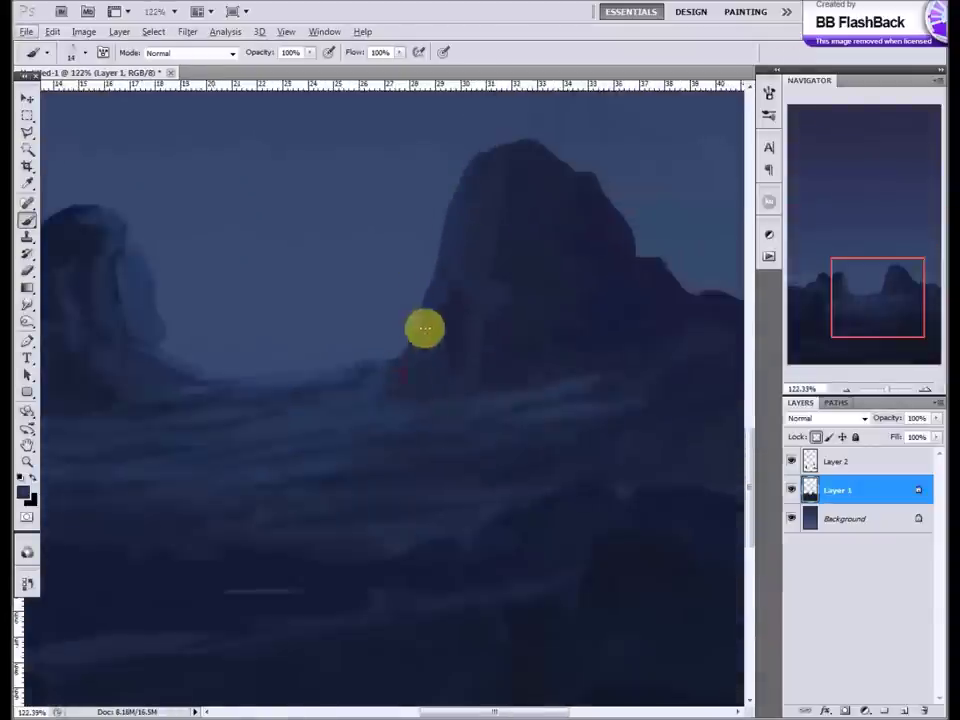
{"action": "scroll", "coordinate": [422, 328], "scroll_direction": "down", "scroll_amount": 3}
{"action": "scroll", "coordinate": [388, 439], "scroll_direction": "up", "scroll_amount": 4}
Step: Create a new empty Layer 3 and fine-tune the brush size
{"action": "key", "text": "ctrl+shift+alt+n"}
{"action": "key", "text": "bracketright"}
{"action": "key", "text": "bracketright"}
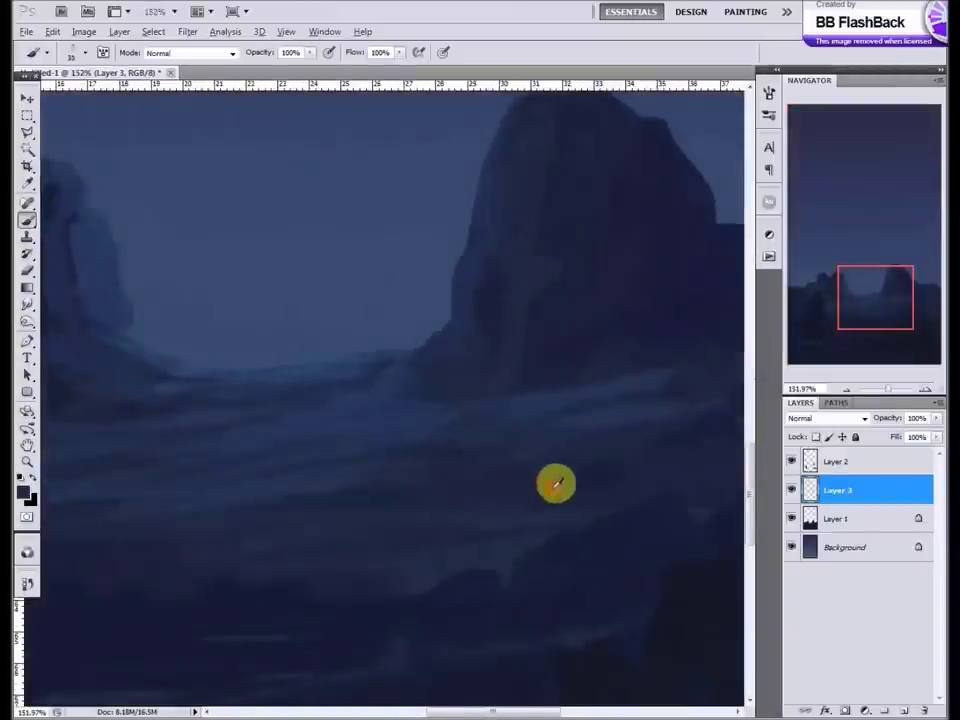
{"action": "key", "text": "bracketleft"}
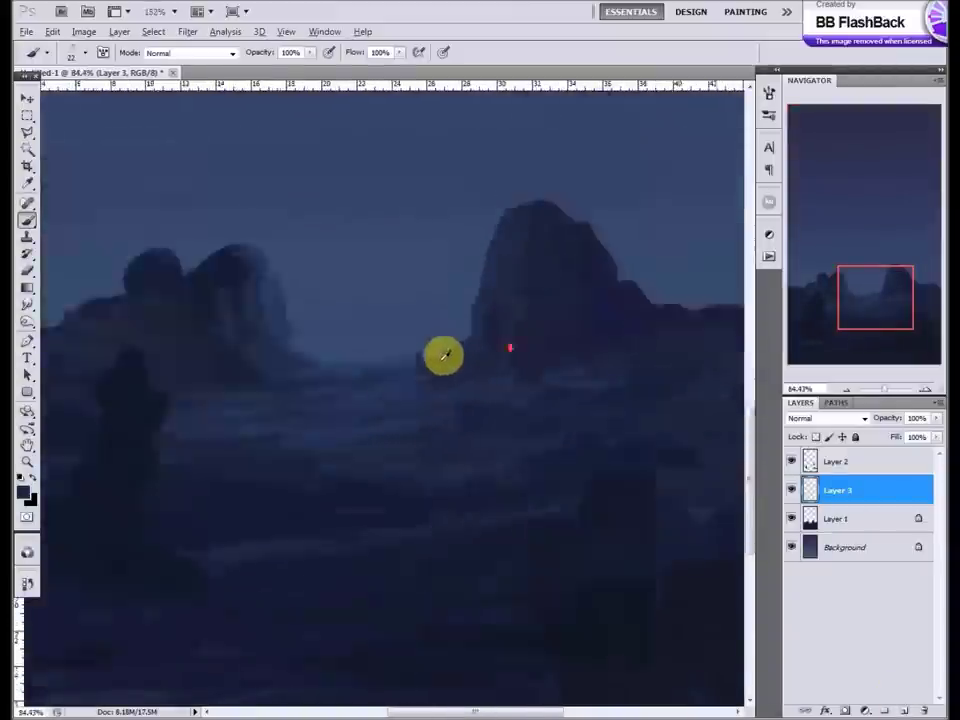
Step: Paint a dark tower shape beside the right rock
{"action": "scroll", "coordinate": [439, 353], "scroll_direction": "down", "scroll_amount": 2}
{"action": "scroll", "coordinate": [364, 435], "scroll_direction": "up", "scroll_amount": 1}
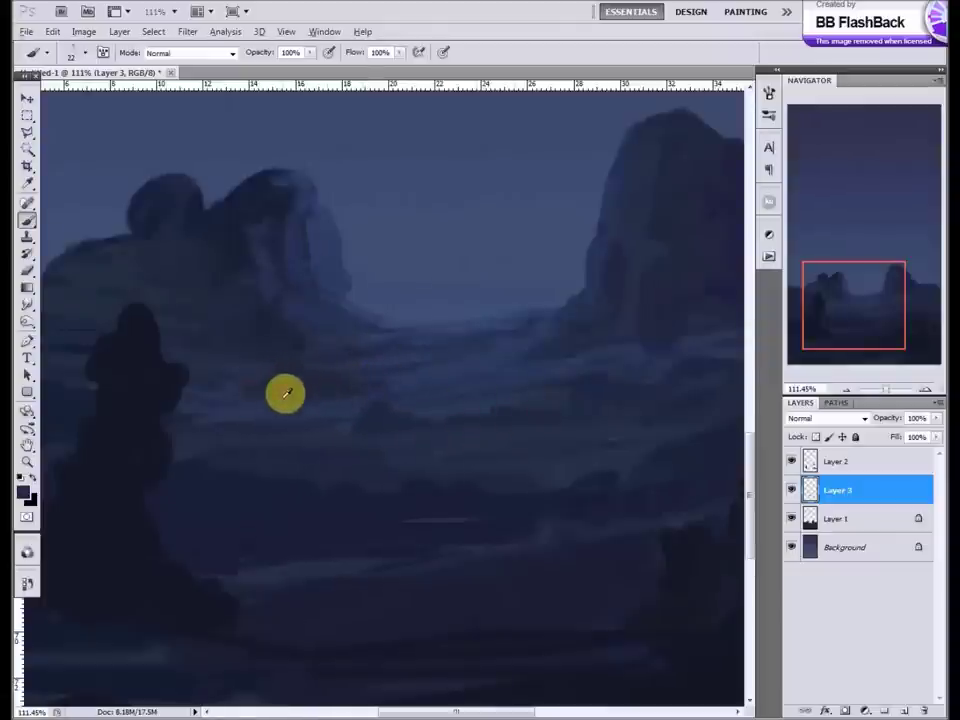
{"action": "scroll", "coordinate": [280, 365], "scroll_direction": "down", "scroll_amount": 3}
{"action": "scroll", "coordinate": [466, 353], "scroll_direction": "up", "scroll_amount": 5}
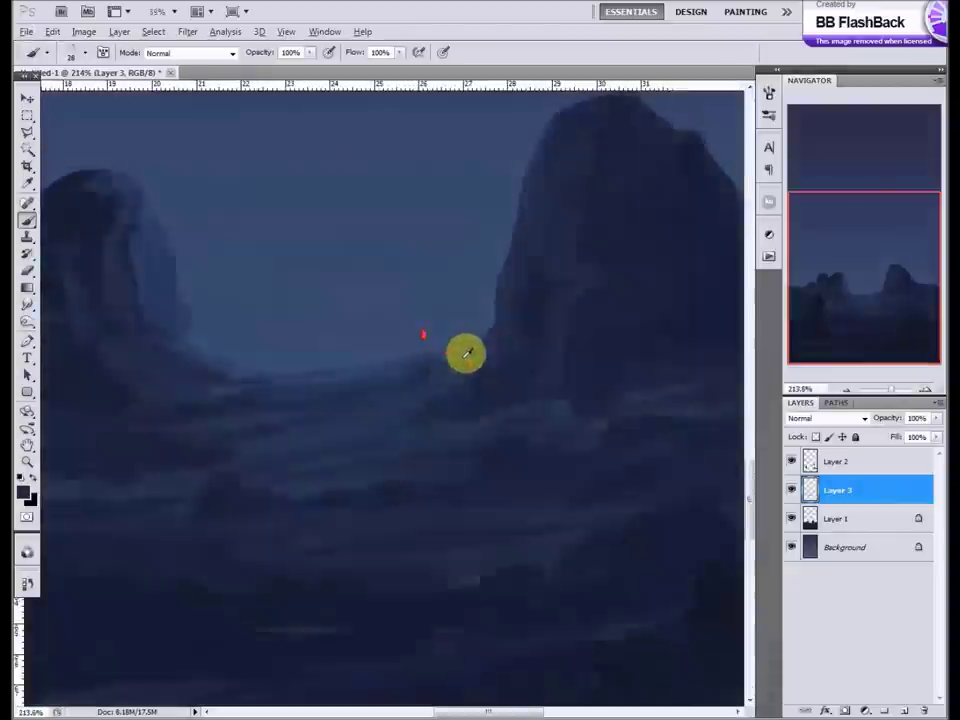
{"action": "left_click_drag", "start_coordinate": [486, 312], "coordinate": [493, 396]}
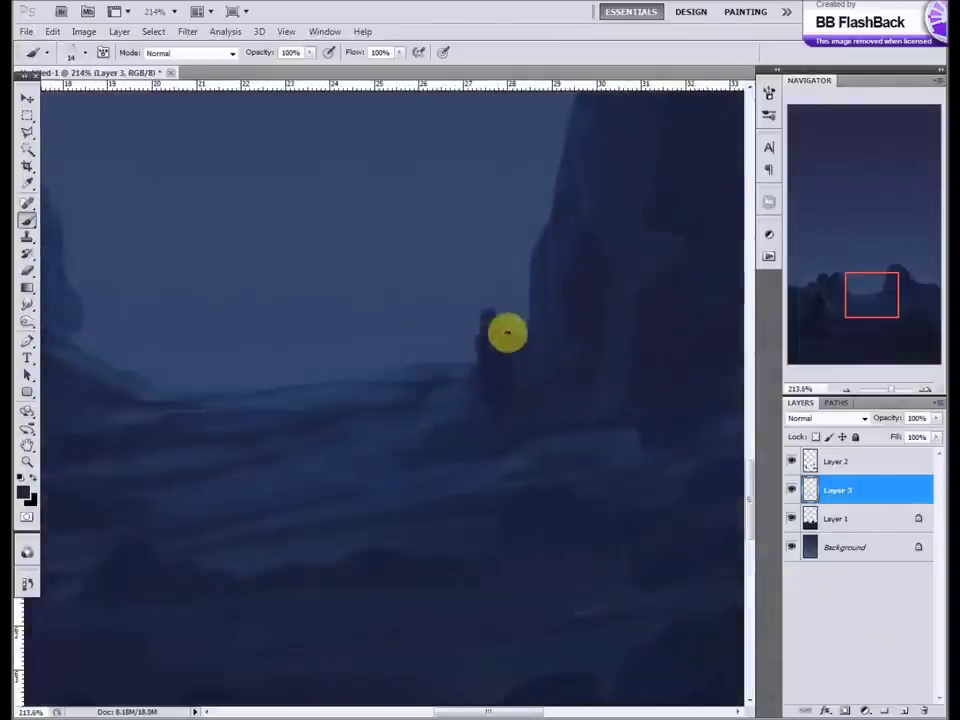
{"action": "scroll", "coordinate": [450, 411], "scroll_direction": "down", "scroll_amount": 5}
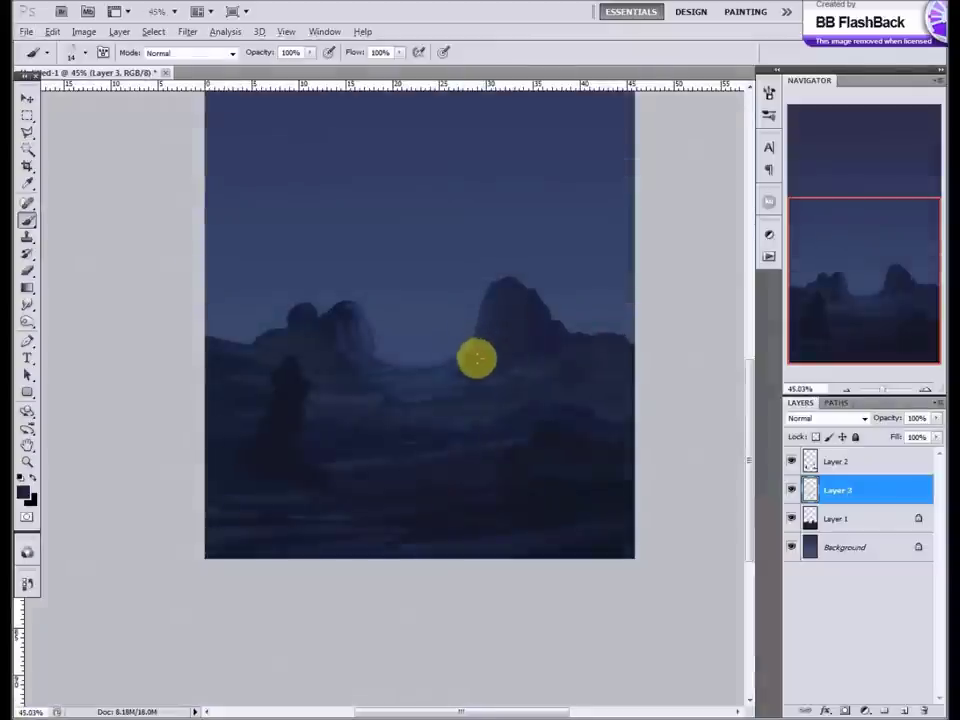
{"action": "scroll", "coordinate": [472, 357], "scroll_direction": "up", "scroll_amount": 4}
Step: Lasso-select an area near the rock
{"action": "right_click", "coordinate": [27, 132]}
{"action": "left_click", "coordinate": [86, 131]}
{"action": "mouse_move", "coordinate": [418, 400]}
{"action": "left_mouse_down"}
{"action": "mouse_move", "coordinate": [363, 343]}
{"action": "mouse_move", "coordinate": [531, 338]}
{"action": "left_mouse_up"}
{"action": "scroll", "coordinate": [118, 360], "scroll_direction": "down", "scroll_amount": 3}
Step: Paint a dark shadow stroke along the left horizon with a larger brush
{"action": "key", "text": "b"}
{"action": "scroll", "coordinate": [201, 454], "scroll_direction": "up", "scroll_amount": 2}
{"action": "key", "text": "bracketright"}
{"action": "key", "text": "bracketright"}
{"action": "left_click_drag", "start_coordinate": [220, 413], "coordinate": [167, 396]}
{"action": "key", "text": "bracketleft"}
{"action": "scroll", "coordinate": [302, 413], "scroll_direction": "down", "scroll_amount": 1}
{"action": "scroll", "coordinate": [228, 374], "scroll_direction": "down", "scroll_amount": 2}
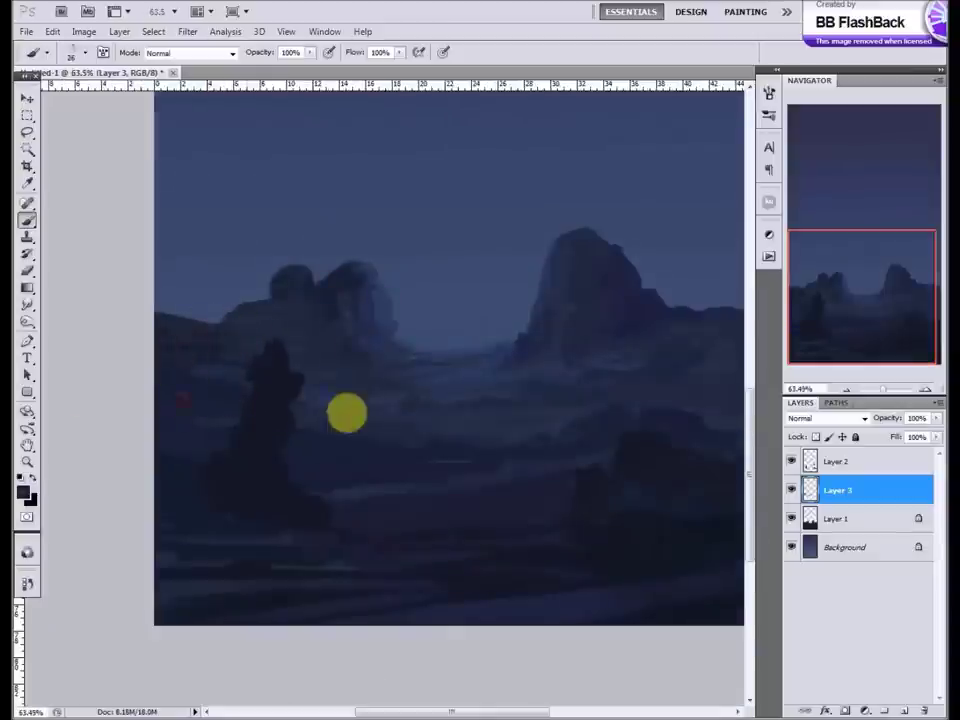
{"action": "scroll", "coordinate": [407, 400], "scroll_direction": "down", "scroll_amount": 1}
Step: Add a small stroke with a smaller brush and make Layer 2 active
{"action": "key", "text": "bracketleft"}
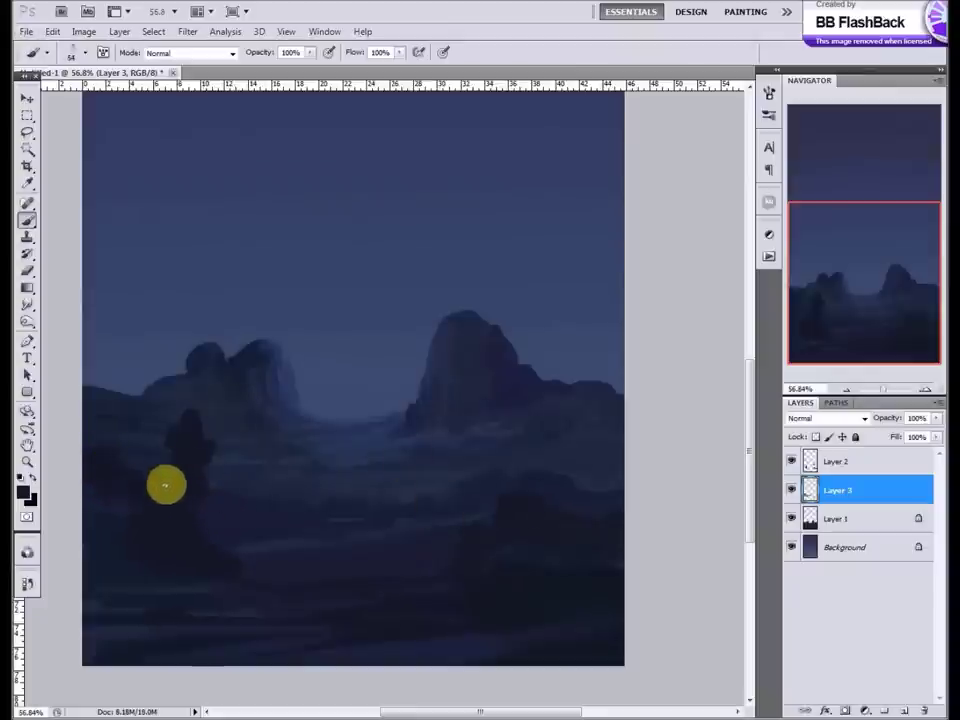
{"action": "left_click_drag", "start_coordinate": [264, 437], "coordinate": [284, 441]}
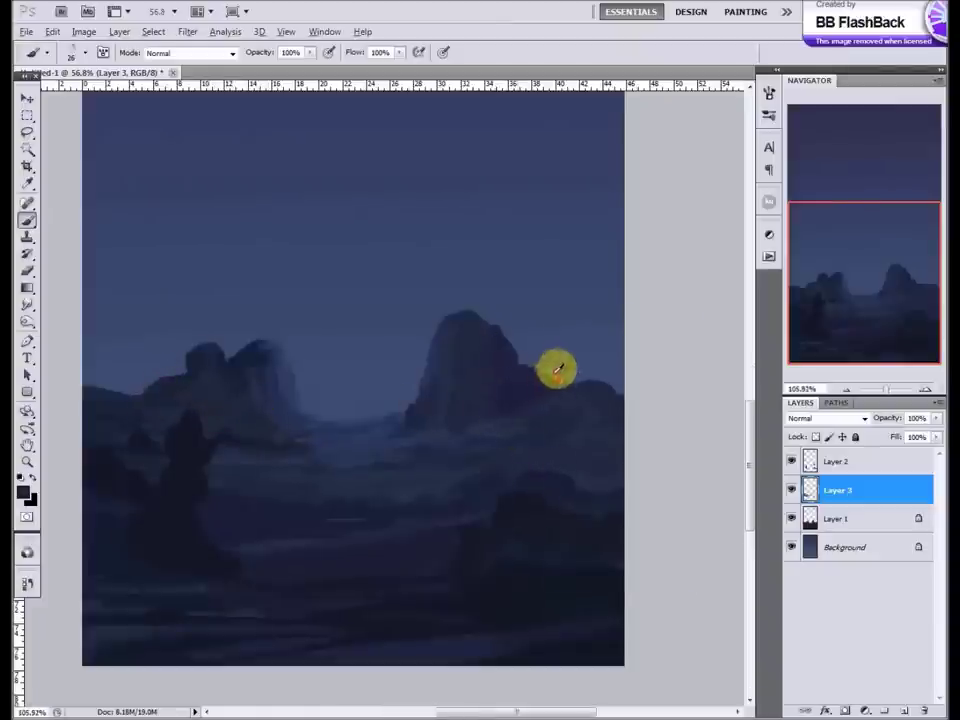
{"action": "key", "text": "alt+bracketright"}
{"action": "scroll", "coordinate": [550, 372], "scroll_direction": "up", "scroll_amount": 3}
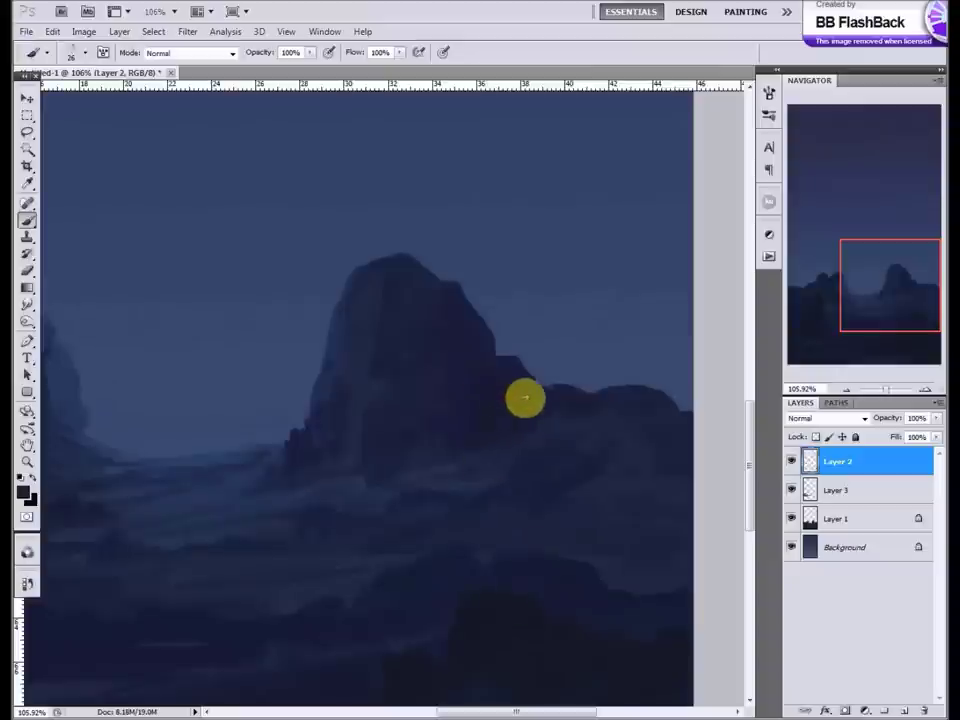
Step: On a new layer, lasso-select several streak shapes across the valley
{"action": "scroll", "coordinate": [611, 407], "scroll_direction": "down", "scroll_amount": 5}
{"action": "scroll", "coordinate": [489, 424], "scroll_direction": "up", "scroll_amount": 5}
{"action": "left_click_drag", "start_coordinate": [27, 131], "coordinate": [72, 140]}
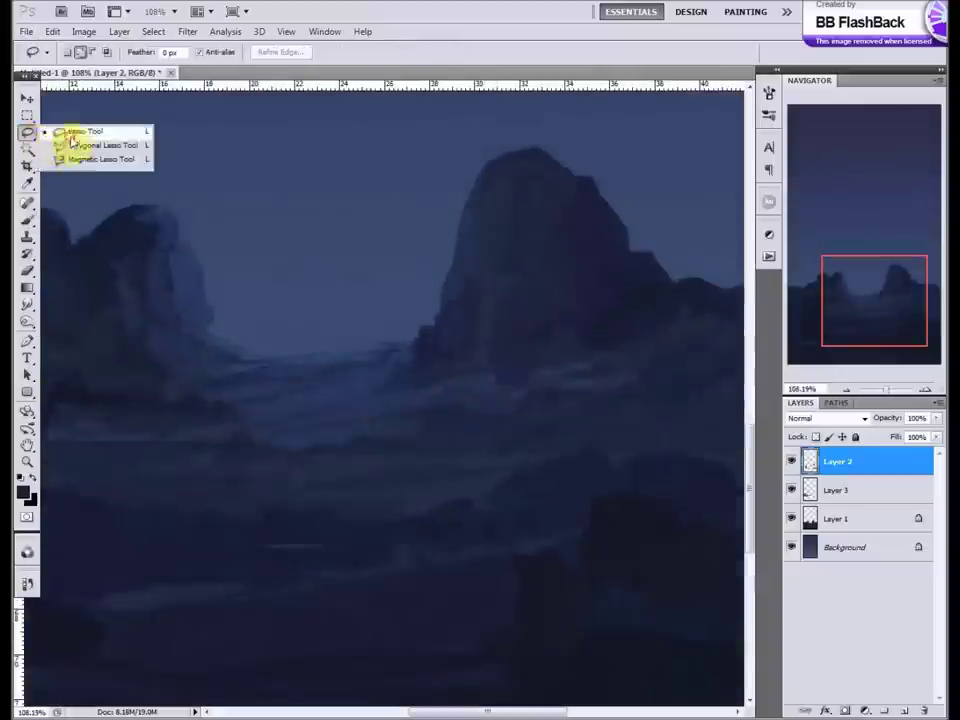
{"action": "key", "text": "ctrl+shift+alt+n"}
{"action": "left_click_drag", "start_coordinate": [242, 396], "coordinate": [354, 388]}
{"action": "scroll", "coordinate": [354, 388], "scroll_direction": "up", "scroll_amount": 3}
{"action": "mouse_move", "coordinate": [495, 450]}
{"action": "left_mouse_down"}
{"action": "mouse_move", "coordinate": [283, 474]}
{"action": "mouse_move", "coordinate": [450, 458]}
{"action": "left_mouse_up"}
{"action": "left_click_drag", "start_coordinate": [625, 392], "coordinate": [545, 420]}
{"action": "left_click_drag", "start_coordinate": [505, 372], "coordinate": [445, 395]}
{"action": "left_click_drag", "start_coordinate": [68, 372], "coordinate": [250, 378]}
{"action": "left_click_drag", "start_coordinate": [120, 325], "coordinate": [235, 345]}
{"action": "left_click_drag", "start_coordinate": [365, 340], "coordinate": [428, 358]}
Step: Fill the streak selection with bright blue brush paint, then deselect
{"action": "key", "text": "b"}
{"action": "scroll", "coordinate": [278, 336], "scroll_direction": "down", "scroll_amount": 3}
{"action": "right_click", "coordinate": [461, 492]}
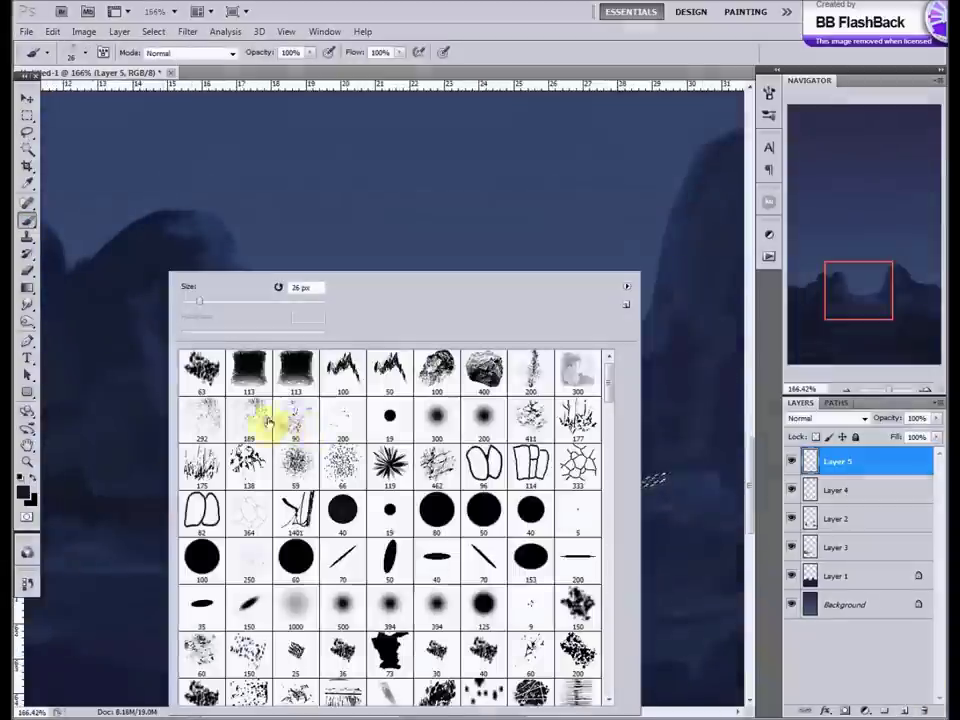
{"action": "left_click", "coordinate": [22, 492]}
{"action": "left_click_drag", "start_coordinate": [781, 512], "coordinate": [800, 512]}
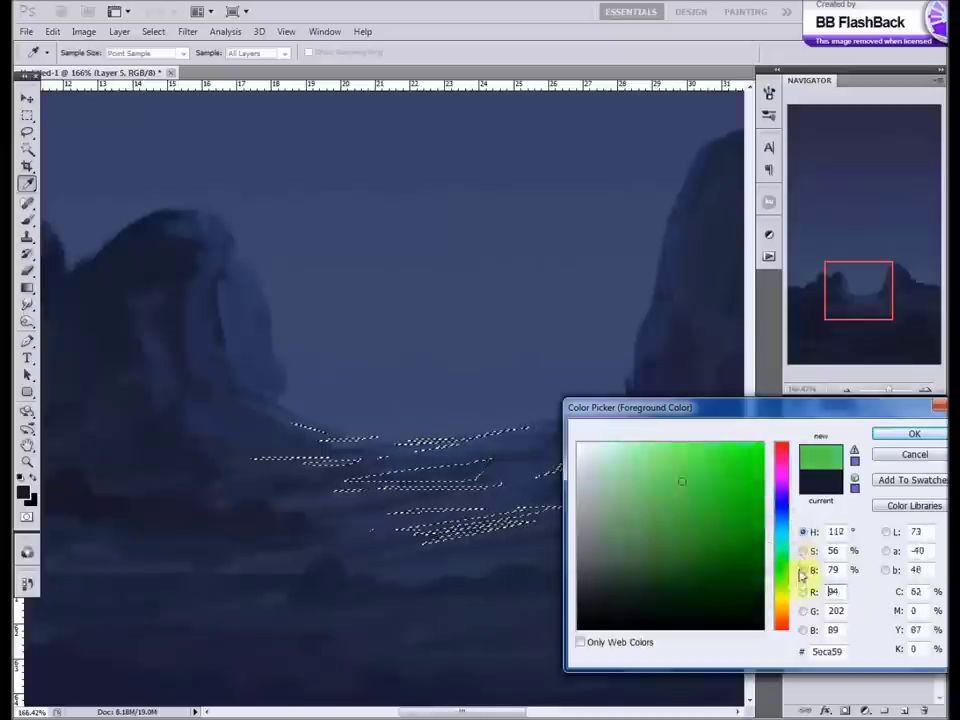
{"action": "key", "text": "Return"}
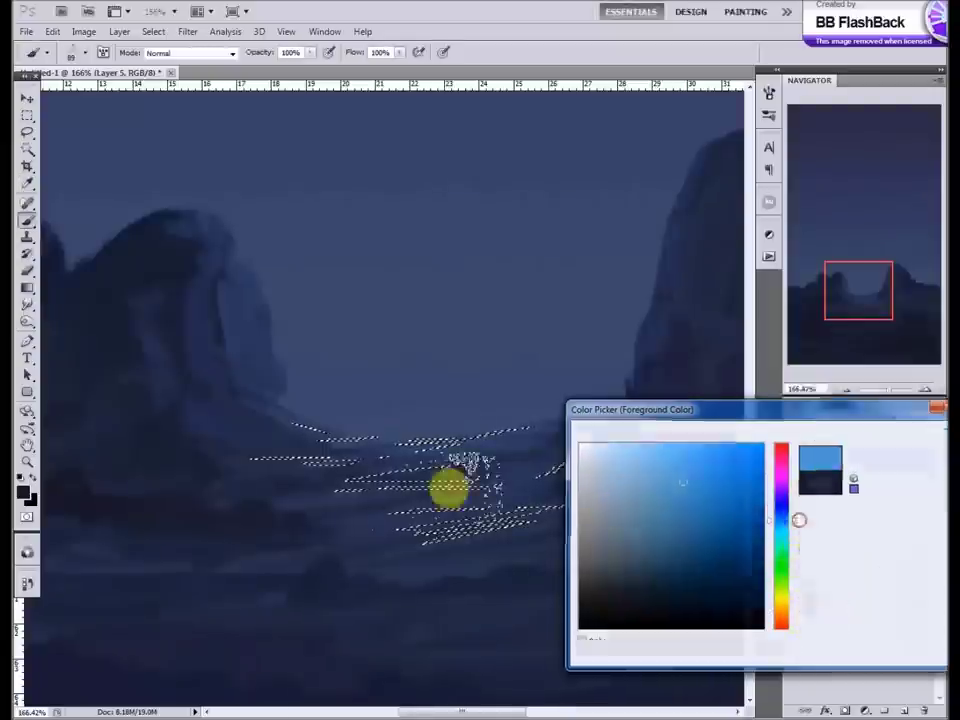
{"action": "left_click_drag", "start_coordinate": [395, 472], "coordinate": [490, 466]}
{"action": "left_click_drag", "start_coordinate": [420, 528], "coordinate": [546, 510]}
{"action": "left_click_drag", "start_coordinate": [480, 470], "coordinate": [340, 476]}
{"action": "key", "text": "ctrl+d"}
Step: Smudge the blue streaks leftward to soften them
{"action": "scroll", "coordinate": [321, 461], "scroll_direction": "down", "scroll_amount": 5}
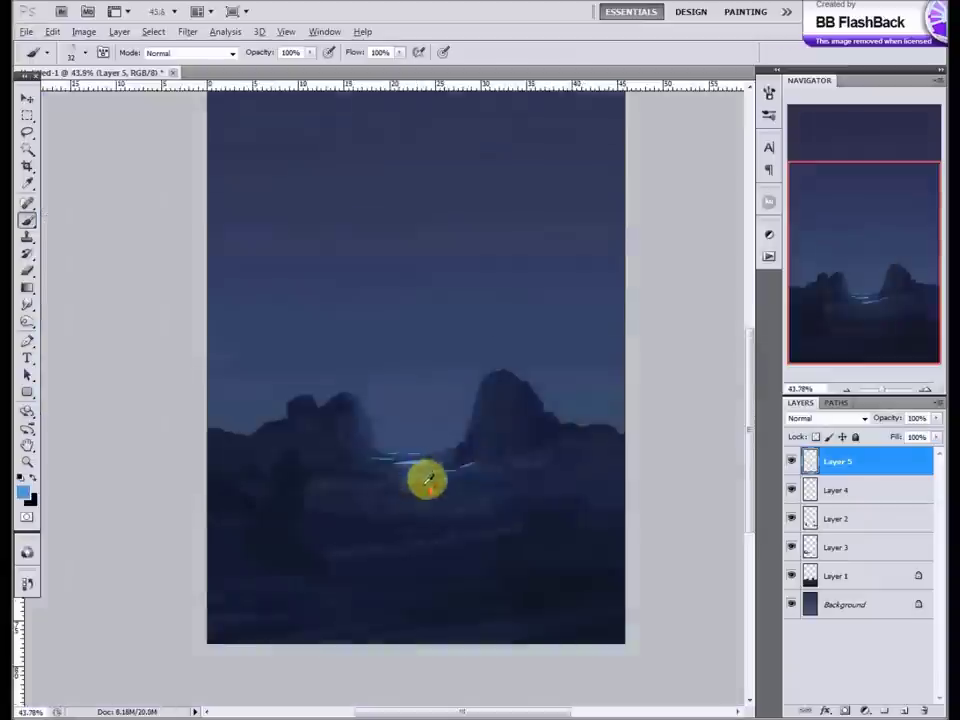
{"action": "scroll", "coordinate": [422, 474], "scroll_direction": "up", "scroll_amount": 4}
{"action": "left_click", "coordinate": [27, 304]}
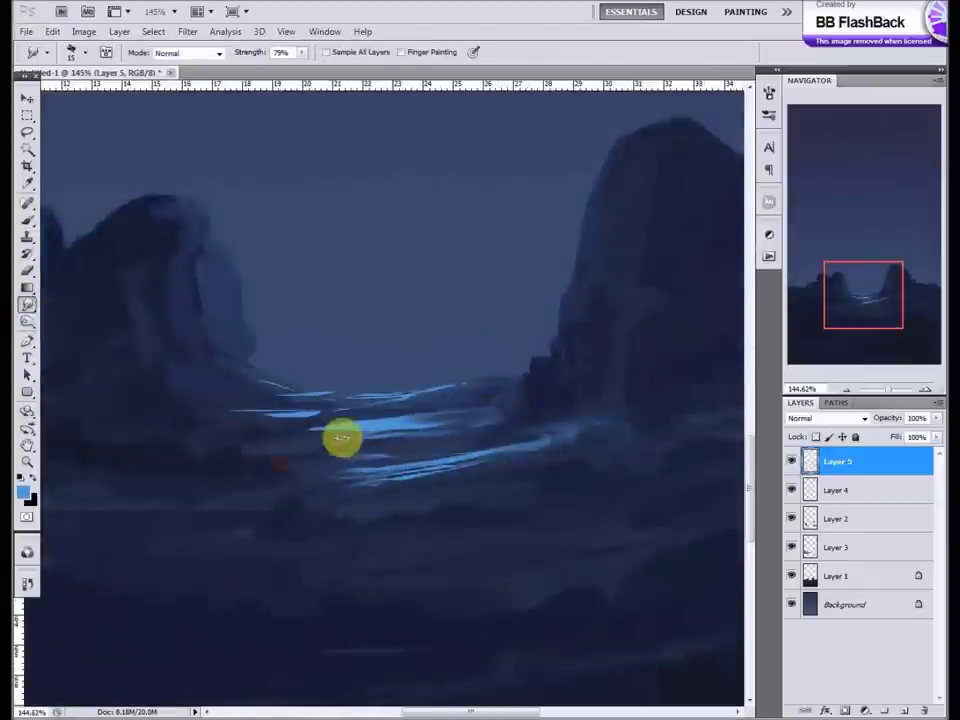
{"action": "left_click_drag", "start_coordinate": [401, 390], "coordinate": [244, 377]}
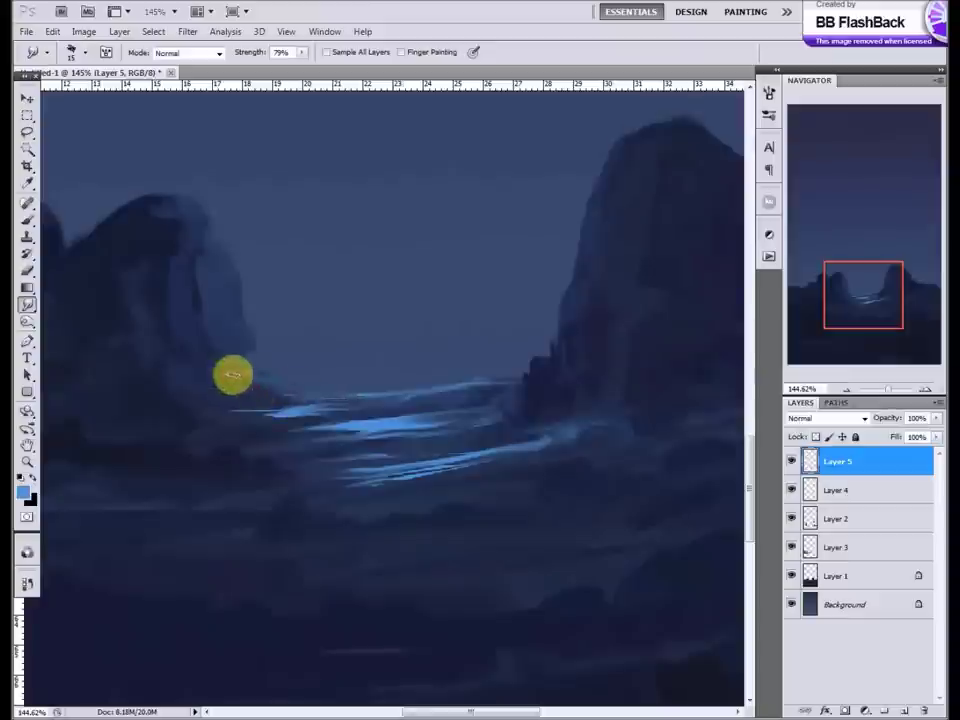
{"action": "scroll", "coordinate": [418, 430], "scroll_direction": "down", "scroll_amount": 5}
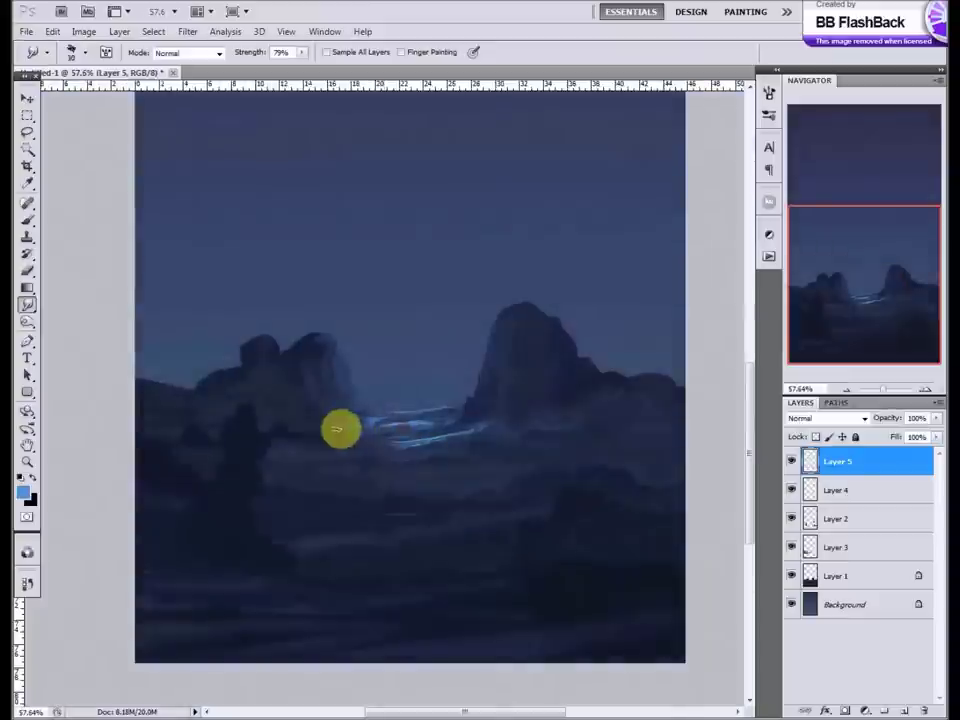
{"action": "scroll", "coordinate": [353, 396], "scroll_direction": "up", "scroll_amount": 2}
Step: Merge the painted mesa layers into a single layer
{"action": "left_click", "coordinate": [836, 576], "text": "shift"}
{"action": "key", "text": "ctrl+e"}
{"action": "left_click", "coordinate": [27, 321]}
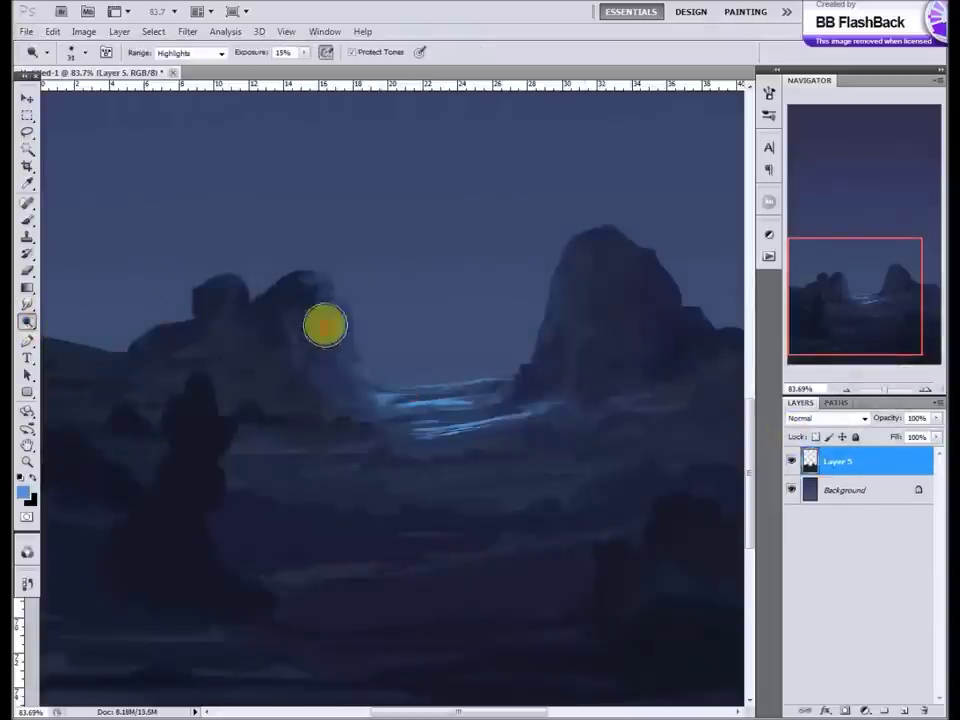
{"action": "scroll", "coordinate": [420, 410], "scroll_direction": "down", "scroll_amount": 2}
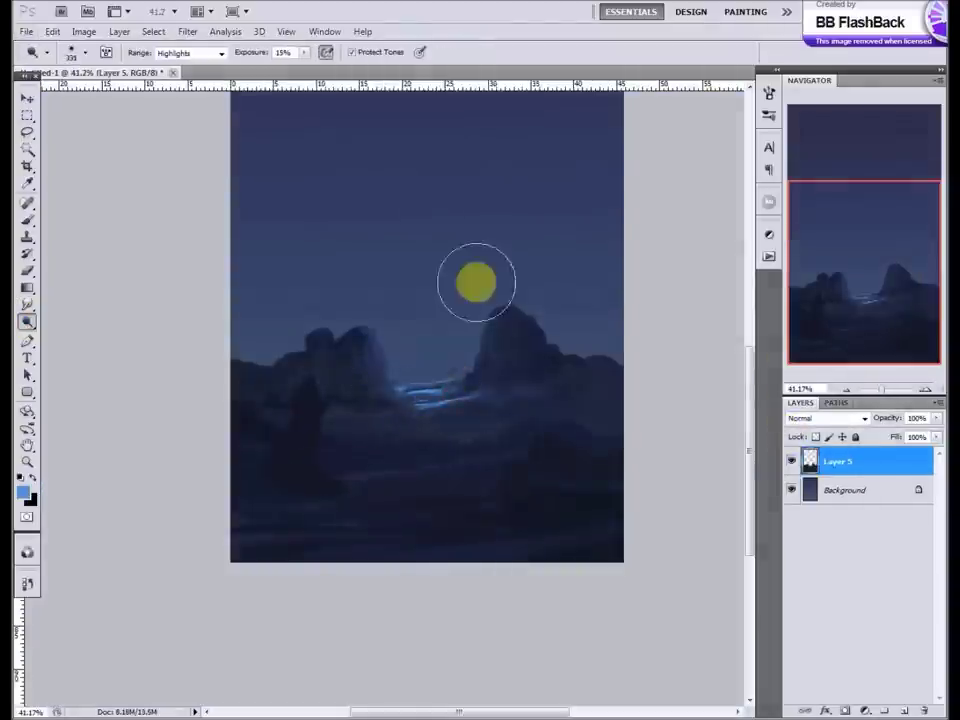
{"action": "scroll", "coordinate": [480, 320], "scroll_direction": "up", "scroll_amount": 3}
Step: Choose a large textured brush preset for painting the rock edges
{"action": "key", "text": "b"}
{"action": "scroll", "coordinate": [467, 400], "scroll_direction": "up", "scroll_amount": 1}
{"action": "scroll", "coordinate": [450, 435], "scroll_direction": "up", "scroll_amount": 2}
{"action": "right_click", "coordinate": [471, 368]}
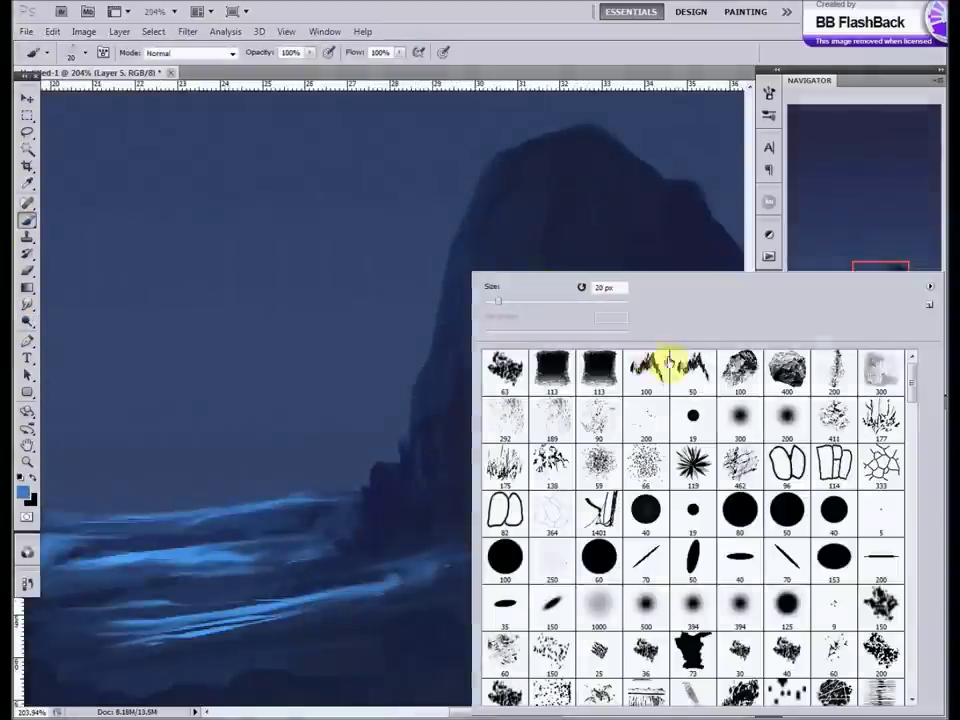
{"action": "left_click", "coordinate": [787, 370]}
{"action": "scroll", "coordinate": [300, 330], "scroll_direction": "down", "scroll_amount": 3}
{"action": "scroll", "coordinate": [354, 306], "scroll_direction": "down", "scroll_amount": 2}
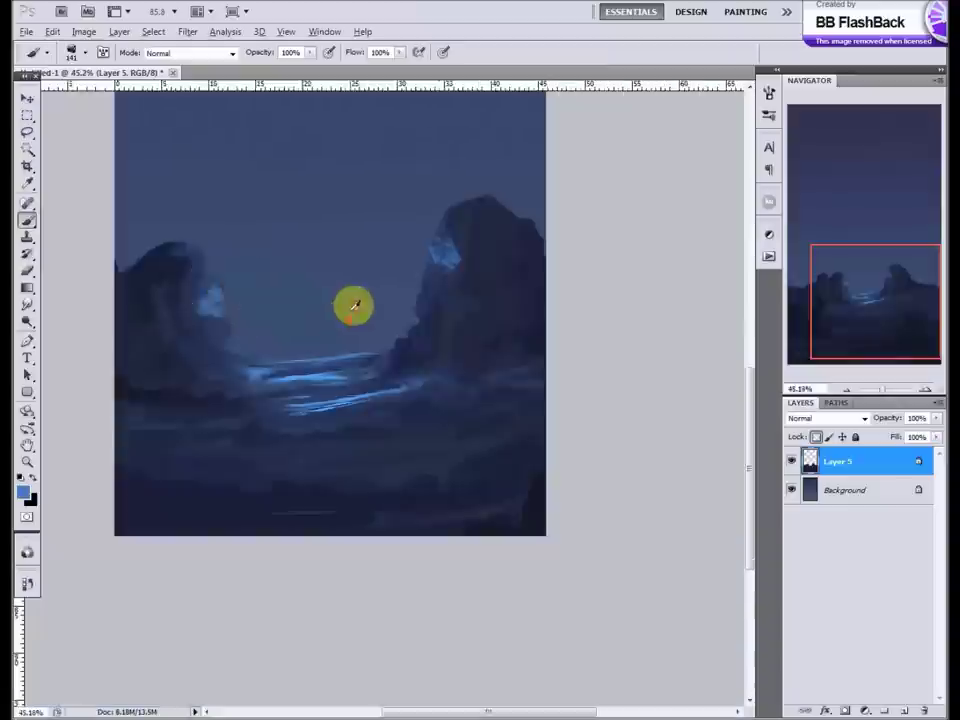
{"action": "scroll", "coordinate": [484, 433], "scroll_direction": "up", "scroll_amount": 4}
{"action": "scroll", "coordinate": [397, 237], "scroll_direction": "right", "scroll_amount": 5}
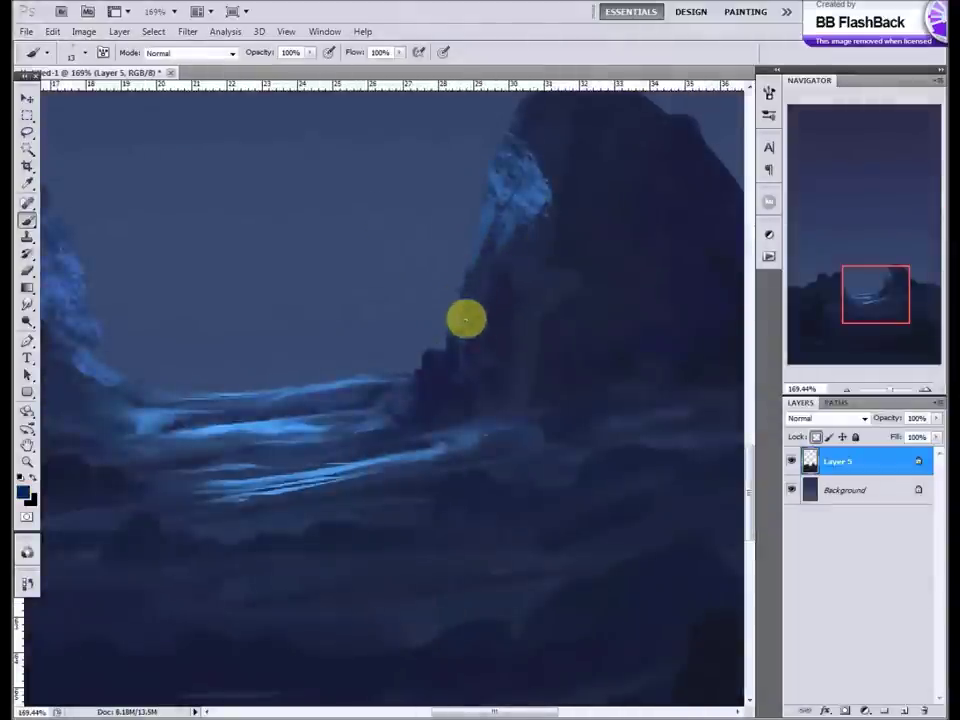
Step: Paint dark blue shading over the mesa's bright edge
{"action": "scroll", "coordinate": [480, 255], "scroll_direction": "up", "scroll_amount": 3}
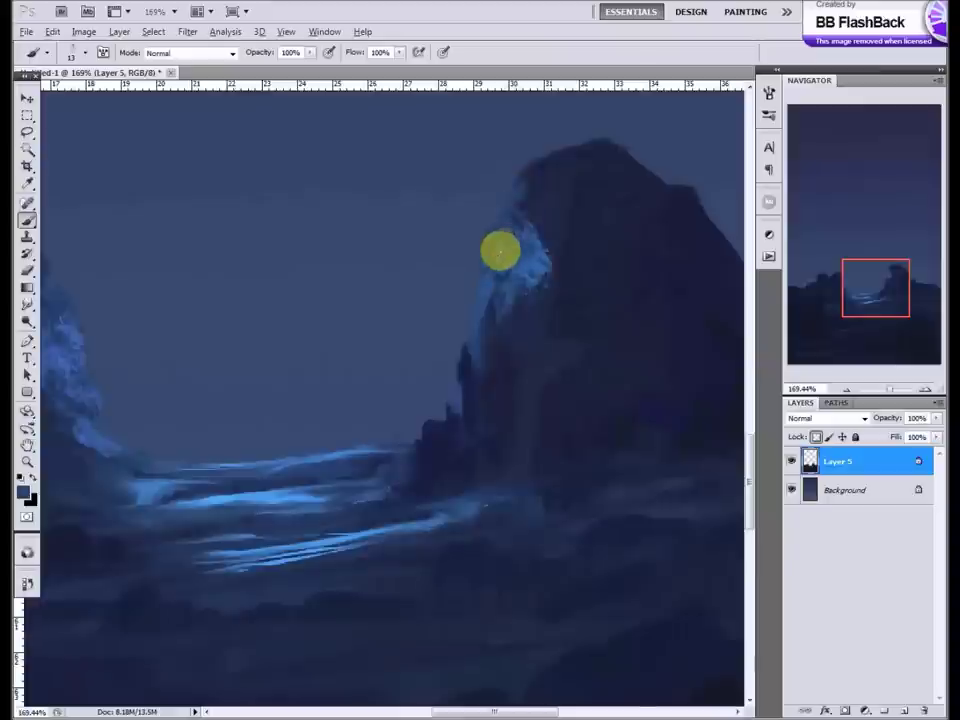
{"action": "scroll", "coordinate": [536, 224], "scroll_direction": "down", "scroll_amount": 2}
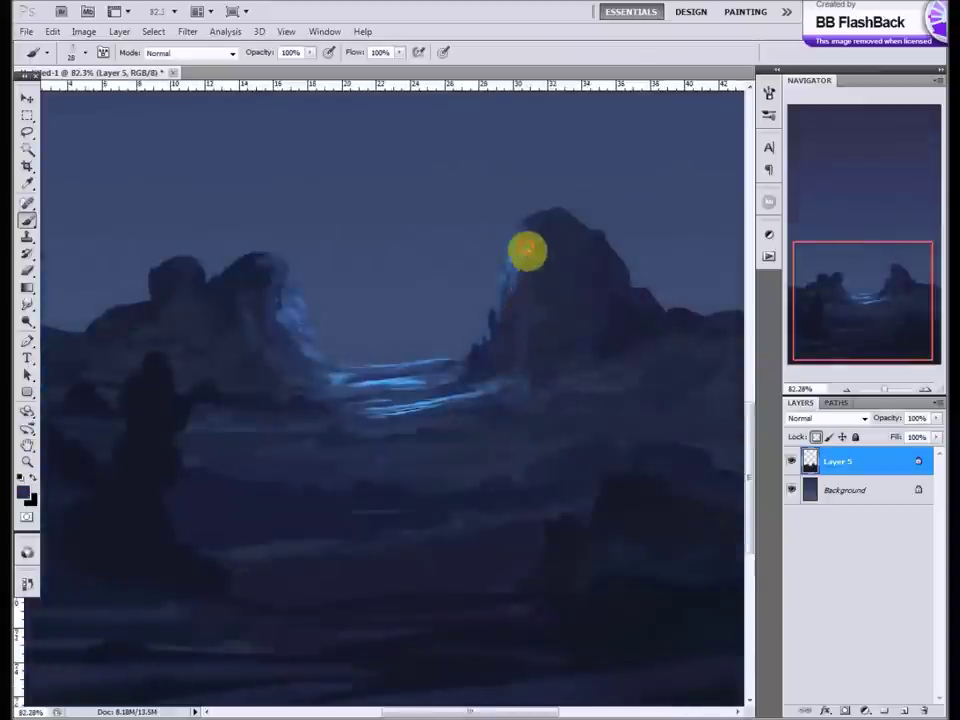
{"action": "scroll", "coordinate": [511, 274], "scroll_direction": "down", "scroll_amount": 2}
{"action": "scroll", "coordinate": [495, 289], "scroll_direction": "up", "scroll_amount": 1}
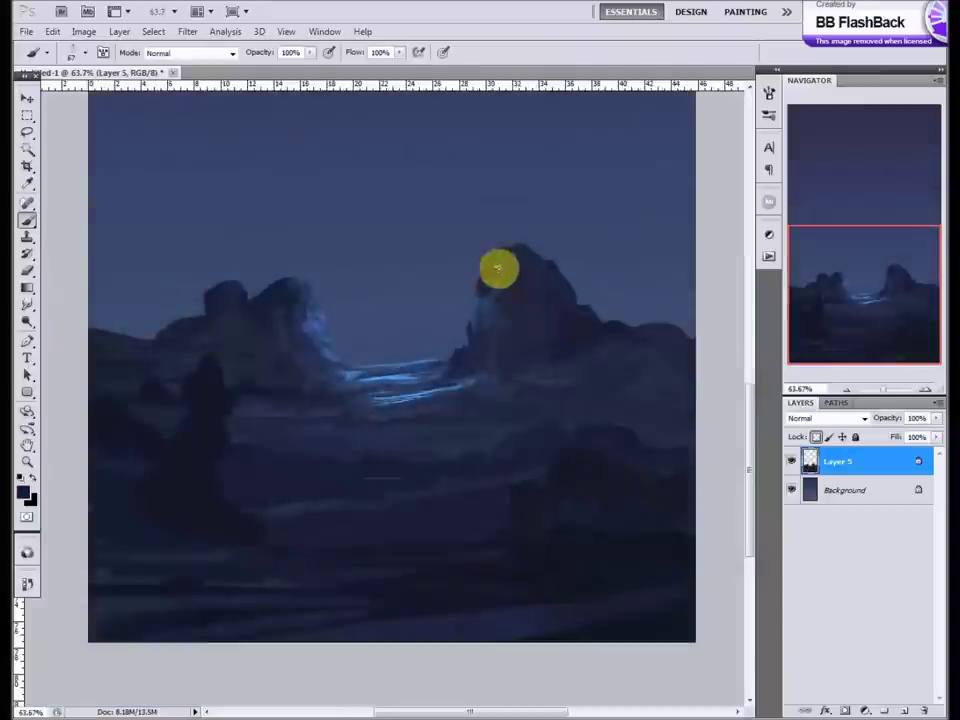
{"action": "scroll", "coordinate": [387, 340], "scroll_direction": "up", "scroll_amount": 2}
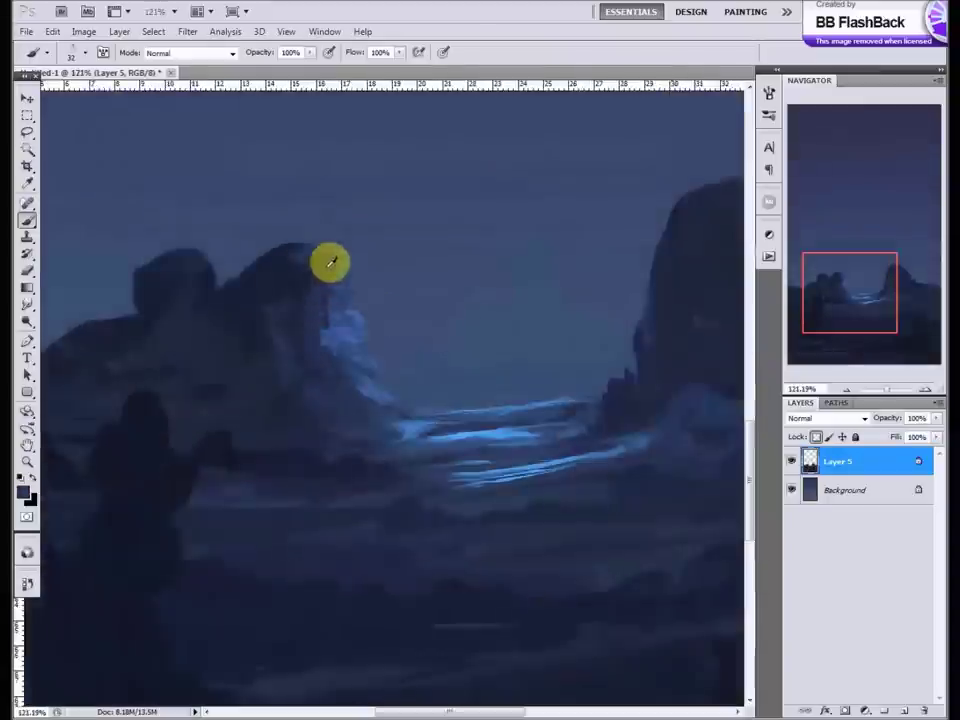
{"action": "left_click_drag", "start_coordinate": [360, 357], "coordinate": [382, 396]}
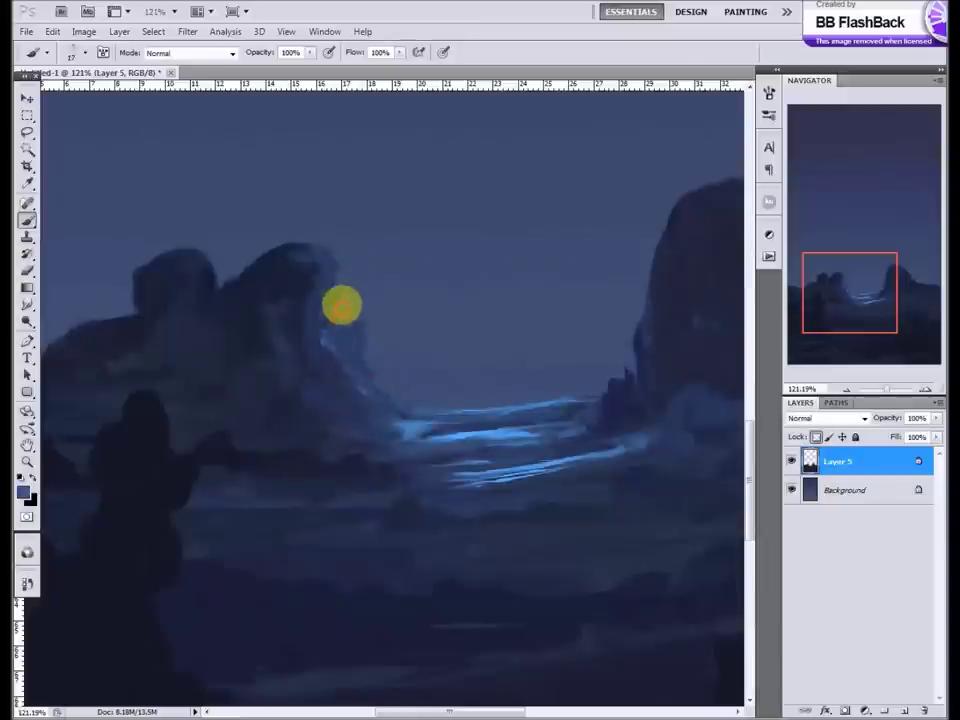
{"action": "scroll", "coordinate": [345, 288], "scroll_direction": "down", "scroll_amount": 2}
{"action": "scroll", "coordinate": [111, 165], "scroll_direction": "up", "scroll_amount": 2}
{"action": "scroll", "coordinate": [200, 190], "scroll_direction": "up", "scroll_amount": 1}
Step: Lasso the left mesa's edge and paint light inside it on new Layer 6
{"action": "key", "text": "l"}
{"action": "left_click_drag", "start_coordinate": [276, 220], "coordinate": [402, 389]}
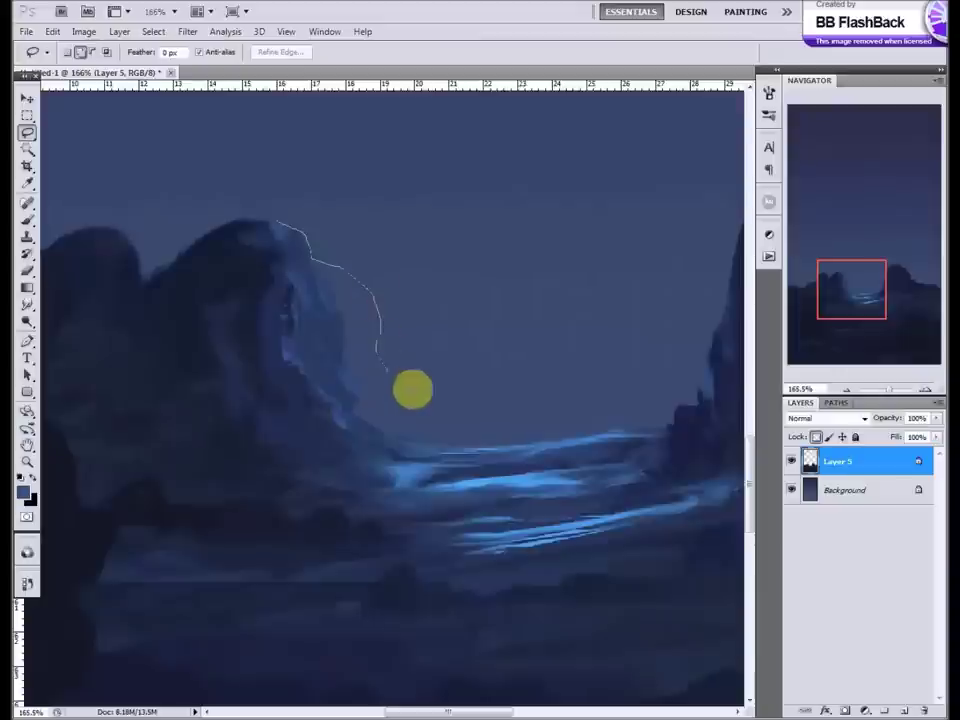
{"action": "left_click_drag", "start_coordinate": [504, 440], "coordinate": [258, 364]}
{"action": "left_click", "coordinate": [884, 490]}
{"action": "key", "text": "ctrl+shift+alt+n"}
{"action": "left_click", "coordinate": [27, 220]}
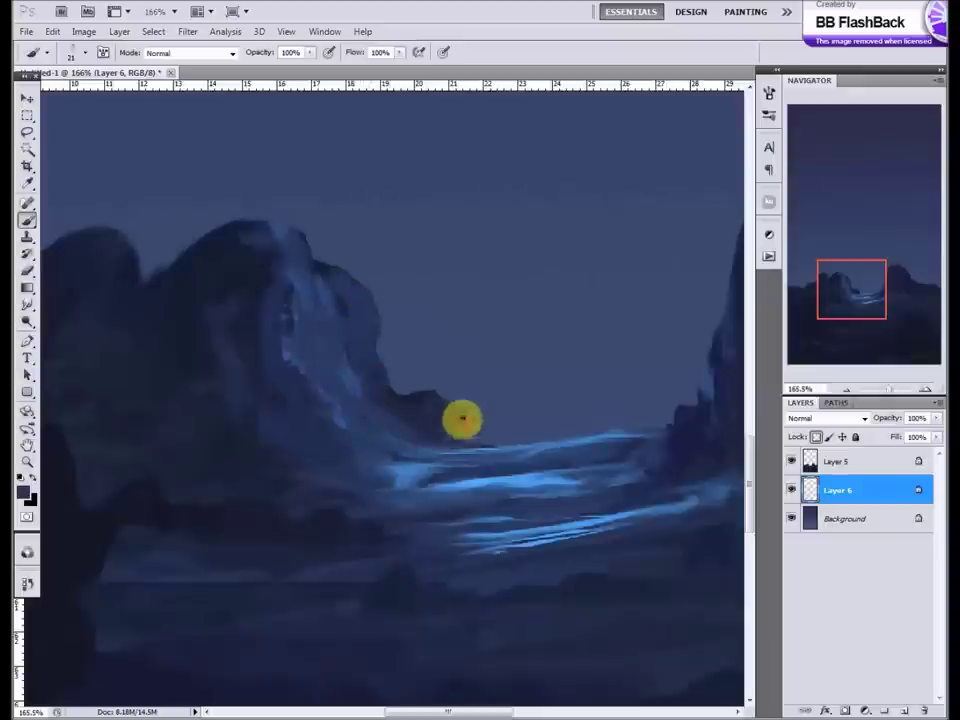
{"action": "scroll", "coordinate": [359, 348], "scroll_direction": "down", "scroll_amount": 3}
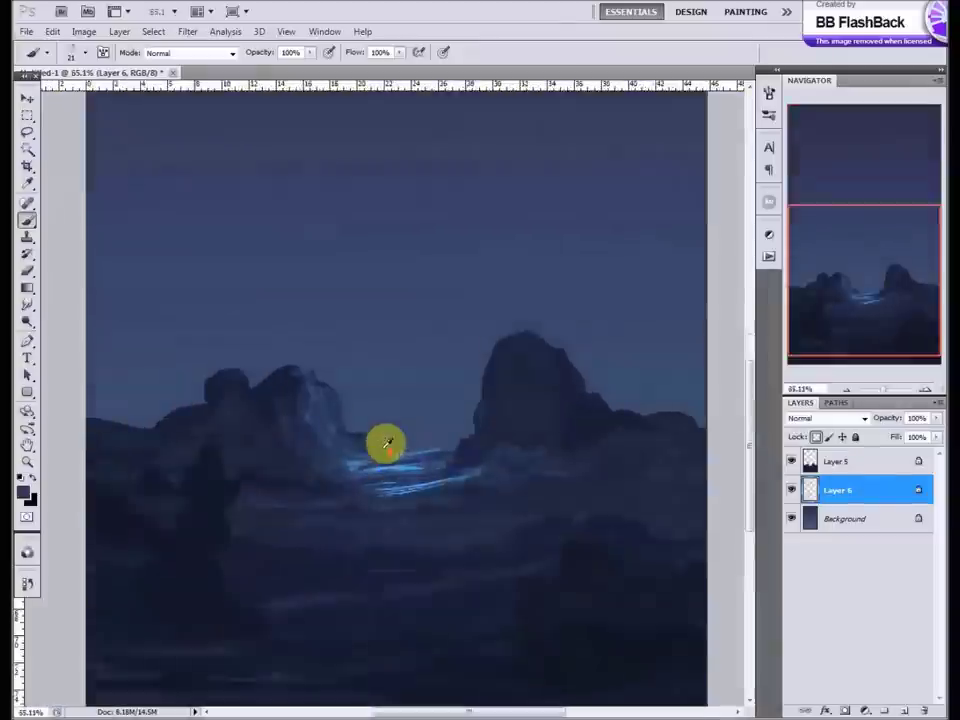
{"action": "scroll", "coordinate": [381, 444], "scroll_direction": "up", "scroll_amount": 1}
{"action": "scroll", "coordinate": [369, 386], "scroll_direction": "down", "scroll_amount": 1}
{"action": "scroll", "coordinate": [547, 507], "scroll_direction": "down", "scroll_amount": 3}
{"action": "scroll", "coordinate": [418, 403], "scroll_direction": "up", "scroll_amount": 1}
{"action": "left_click", "coordinate": [845, 518]}
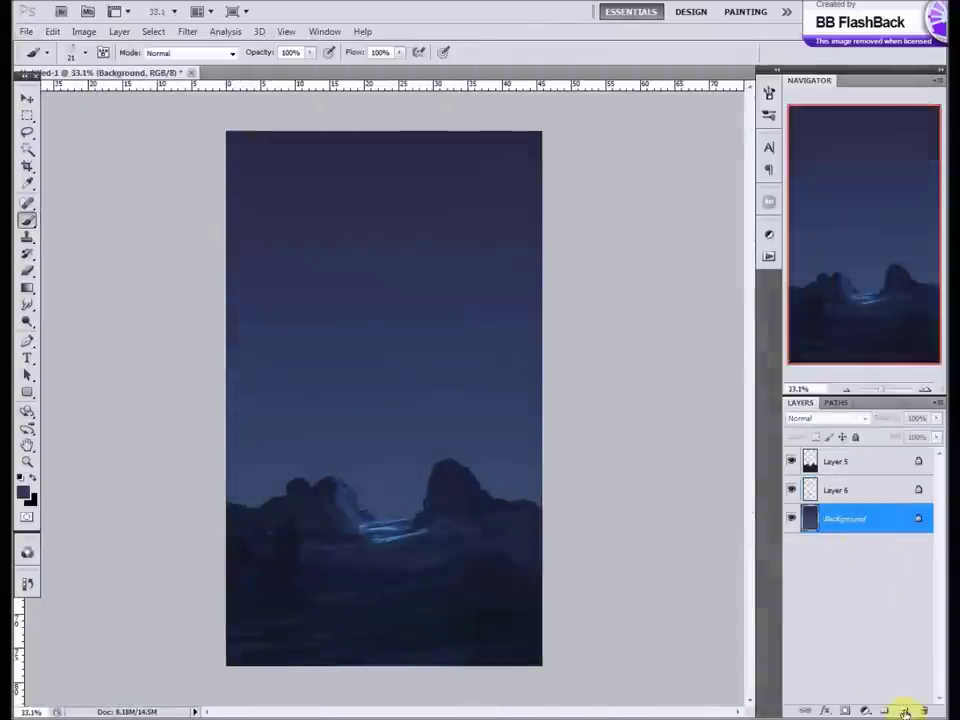
Step: Paint a soft blue horizon glow on new Layer 7 and set it to Screen
{"action": "left_click", "coordinate": [903, 709]}
{"action": "right_click", "coordinate": [390, 272]}
{"action": "left_click", "coordinate": [611, 413]}
{"action": "left_click_drag", "start_coordinate": [506, 546], "coordinate": [118, 606]}
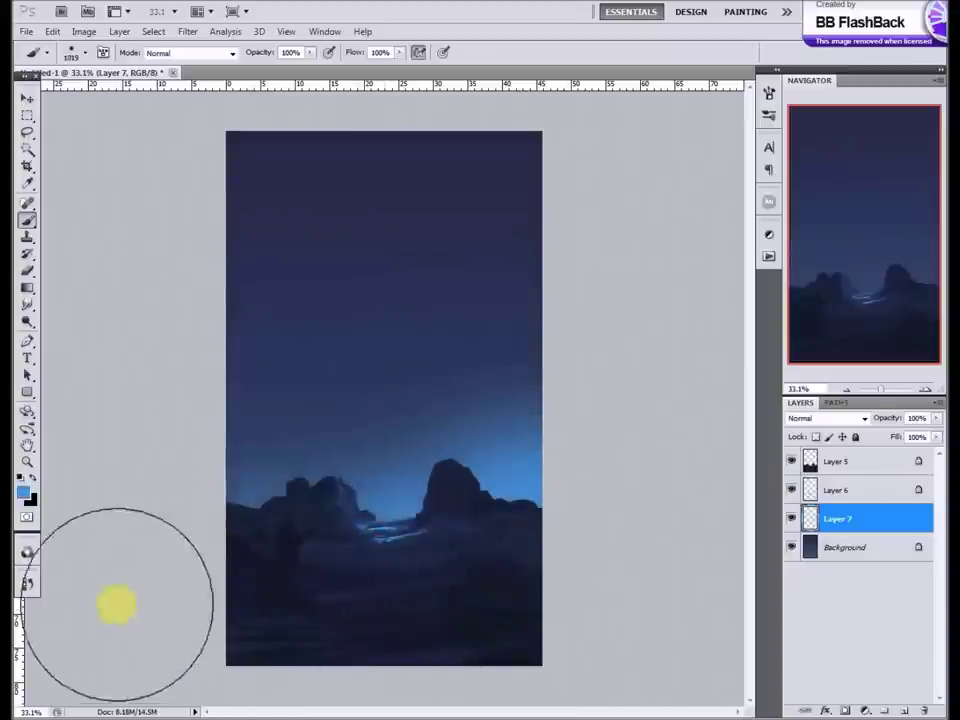
{"action": "left_click", "coordinate": [857, 418]}
{"action": "left_click", "coordinate": [830, 570]}
Step: Duplicate the glow as a Color Dodge copy at 65% opacity
{"action": "key", "text": "ctrl+j"}
{"action": "left_click", "coordinate": [826, 418]}
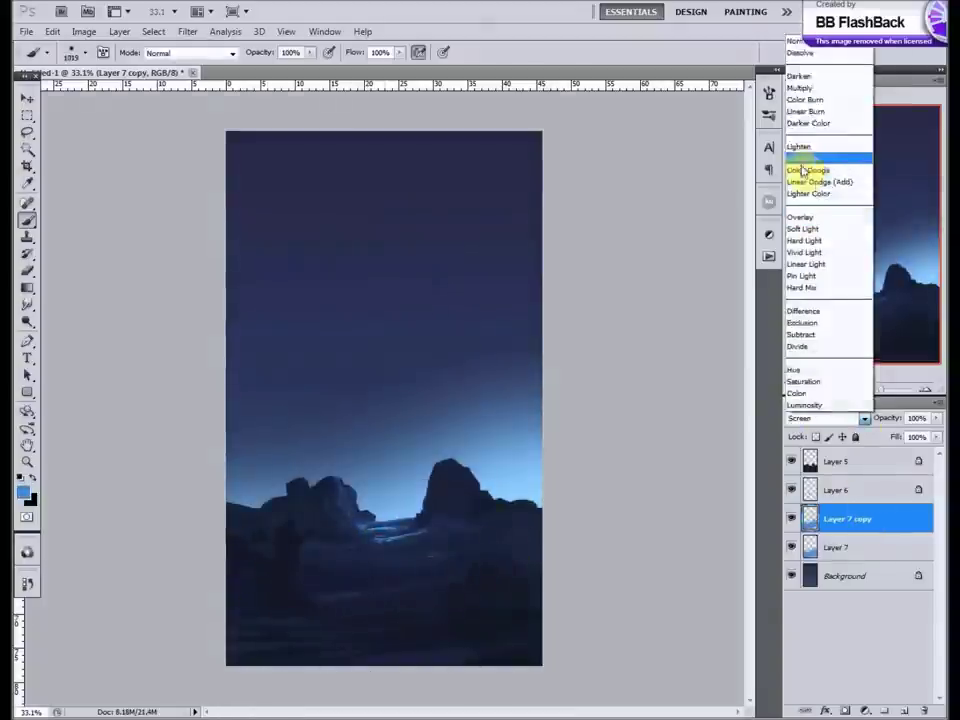
{"action": "left_click", "coordinate": [812, 171]}
{"action": "left_click_drag", "start_coordinate": [857, 519], "coordinate": [857, 547]}
{"action": "mouse_move", "coordinate": [936, 421]}
{"action": "left_mouse_down"}
{"action": "mouse_move", "coordinate": [917, 421]}
{"action": "mouse_move", "coordinate": [912, 439]}
{"action": "left_mouse_up"}
{"action": "left_click", "coordinate": [850, 518]}
{"action": "left_click", "coordinate": [850, 547]}
{"action": "key", "text": "v"}
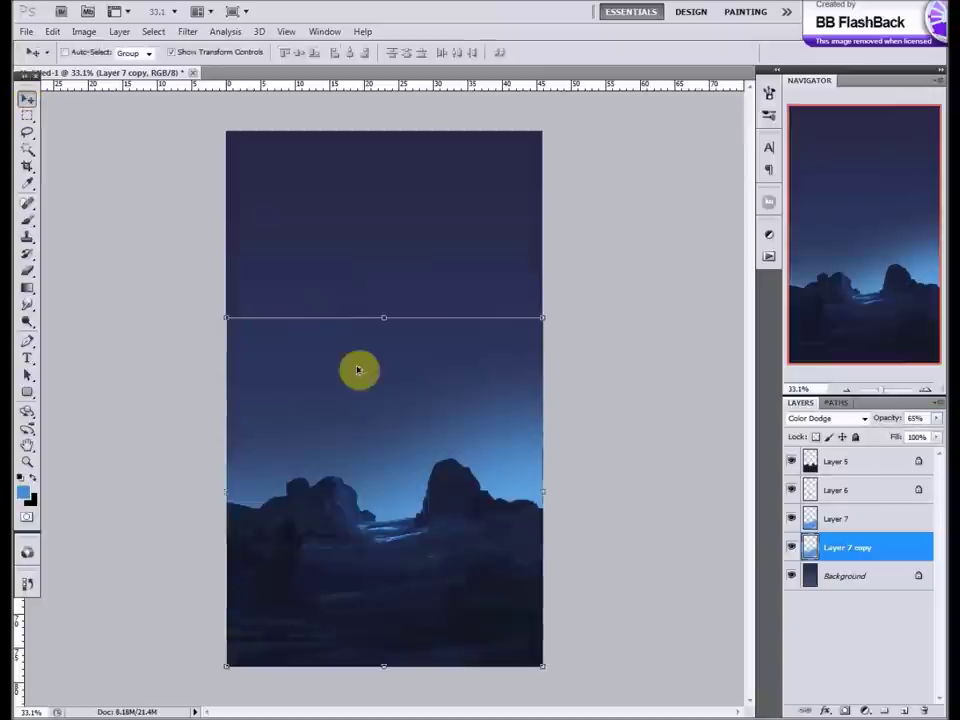
Step: Duplicate the glow again, then squash, rotate and shift it left over the mesas
{"action": "key", "text": "ctrl+j"}
{"action": "key", "text": "ctrl+t"}
{"action": "left_click_drag", "start_coordinate": [388, 317], "coordinate": [375, 422]}
{"action": "left_click_drag", "start_coordinate": [403, 474], "coordinate": [441, 512]}
{"action": "left_click_drag", "start_coordinate": [550, 478], "coordinate": [546, 461]}
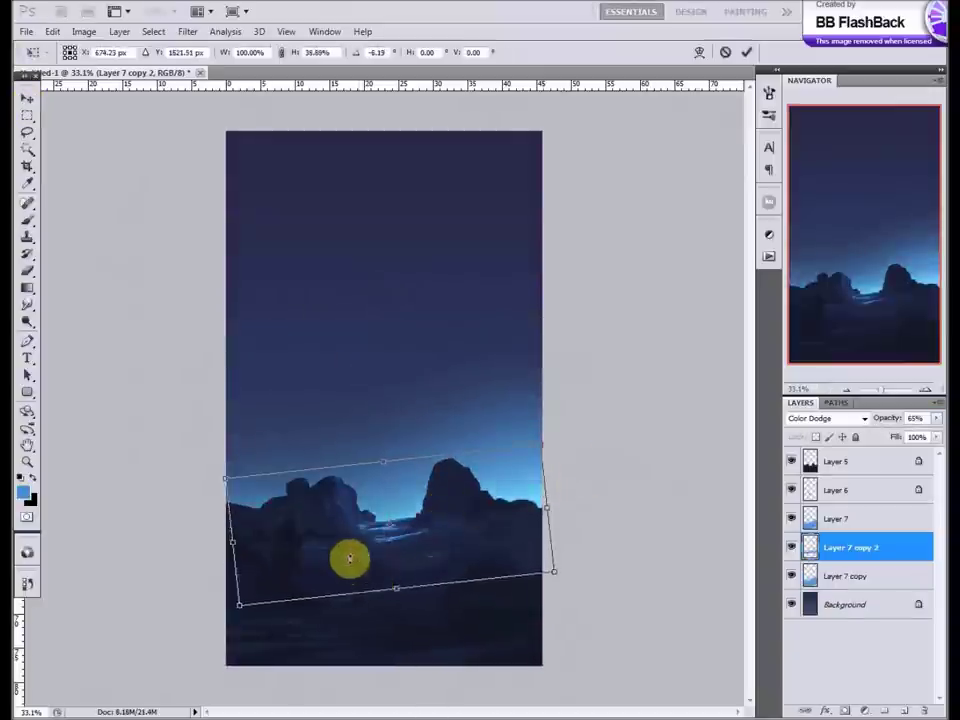
{"action": "left_click_drag", "start_coordinate": [347, 561], "coordinate": [317, 579]}
{"action": "left_click_drag", "start_coordinate": [413, 510], "coordinate": [410, 509]}
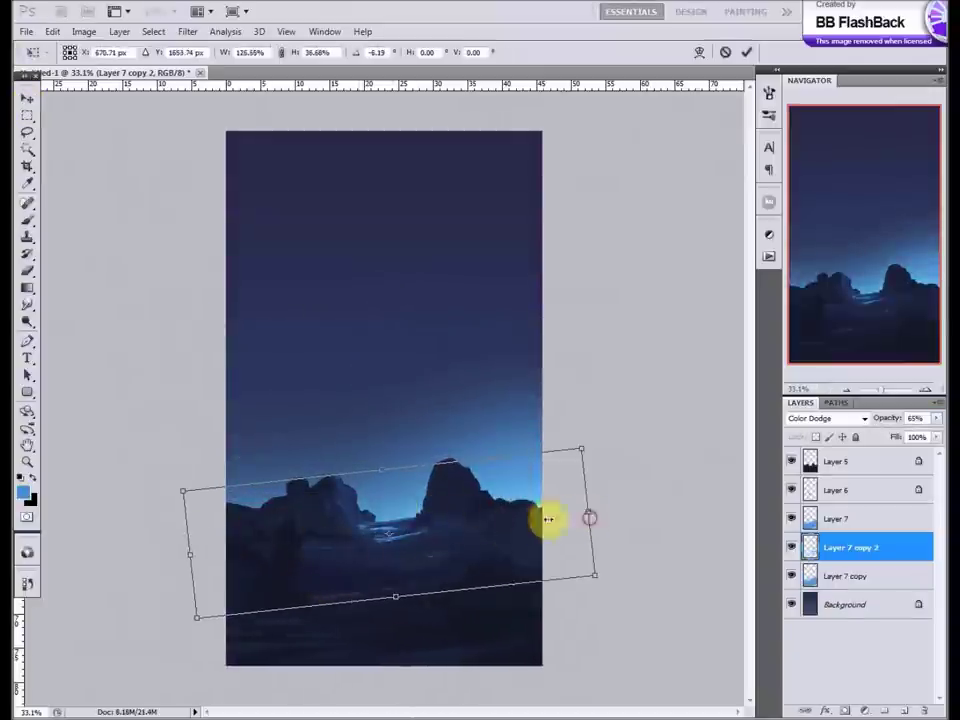
{"action": "left_click_drag", "start_coordinate": [160, 511], "coordinate": [175, 450]}
{"action": "left_click_drag", "start_coordinate": [264, 553], "coordinate": [249, 536]}
{"action": "key", "text": "Return"}
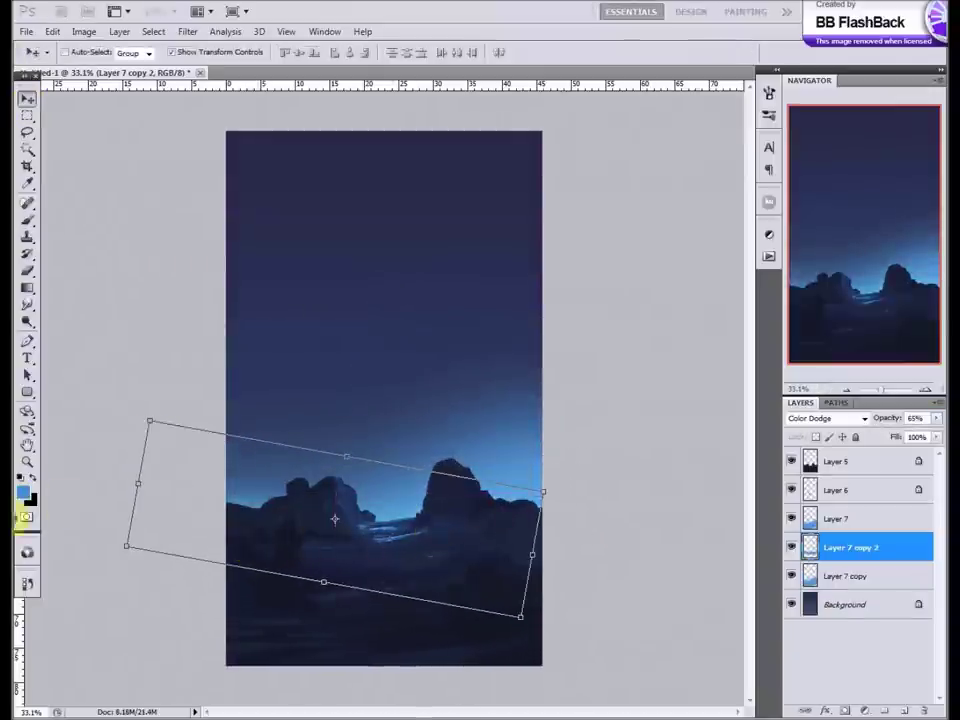
Step: Apply Brightness/Contrast of 12 and 37 above the Background and merge it down
{"action": "double_click", "coordinate": [27, 445]}
{"action": "left_click", "coordinate": [845, 604]}
{"action": "left_click", "coordinate": [866, 710]}
{"action": "left_click", "coordinate": [857, 463]}
{"action": "left_click_drag", "start_coordinate": [677, 283], "coordinate": [703, 311]}
{"action": "left_click", "coordinate": [294, 281]}
{"action": "key", "text": "ctrl+plus"}
{"action": "key", "text": "ctrl+e"}
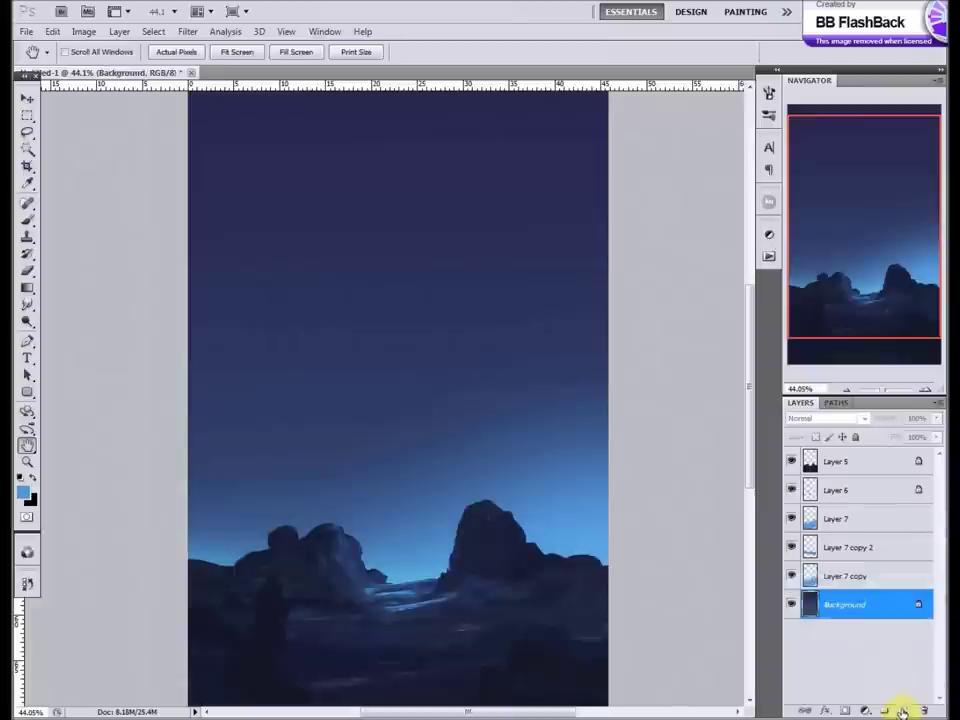
Step: Paint dark clouds in the upper-left and upper-right sky on new Layer 8
{"action": "left_click", "coordinate": [903, 710]}
{"action": "right_click", "coordinate": [343, 323]}
{"action": "key", "text": "b"}
{"action": "right_click", "coordinate": [625, 400]}
{"action": "left_click", "coordinate": [130, 463]}
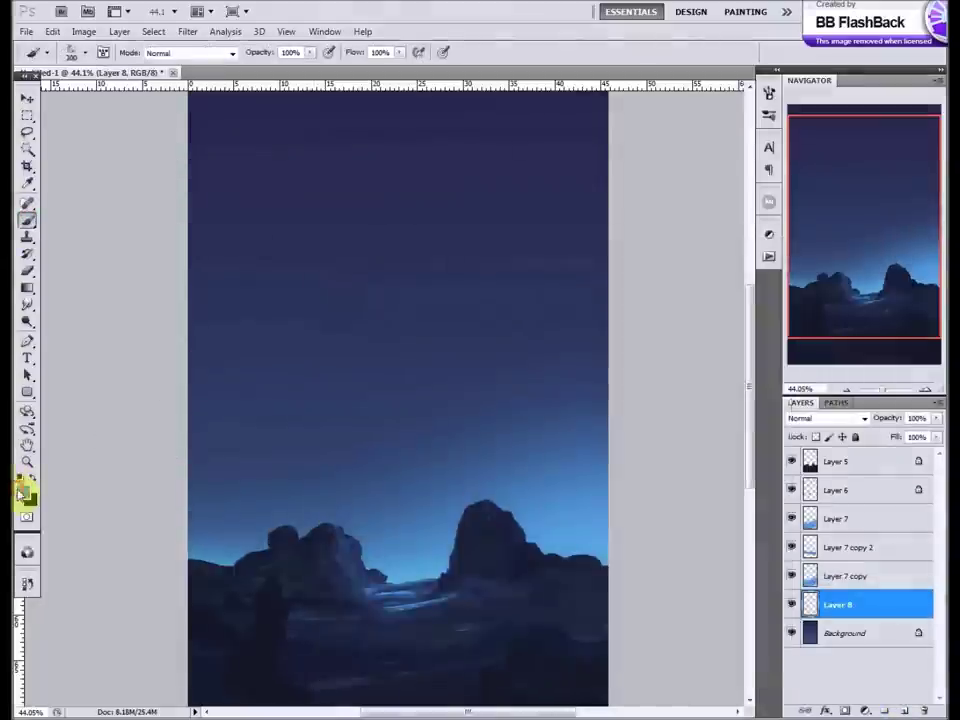
{"action": "left_click_drag", "start_coordinate": [200, 230], "coordinate": [293, 260]}
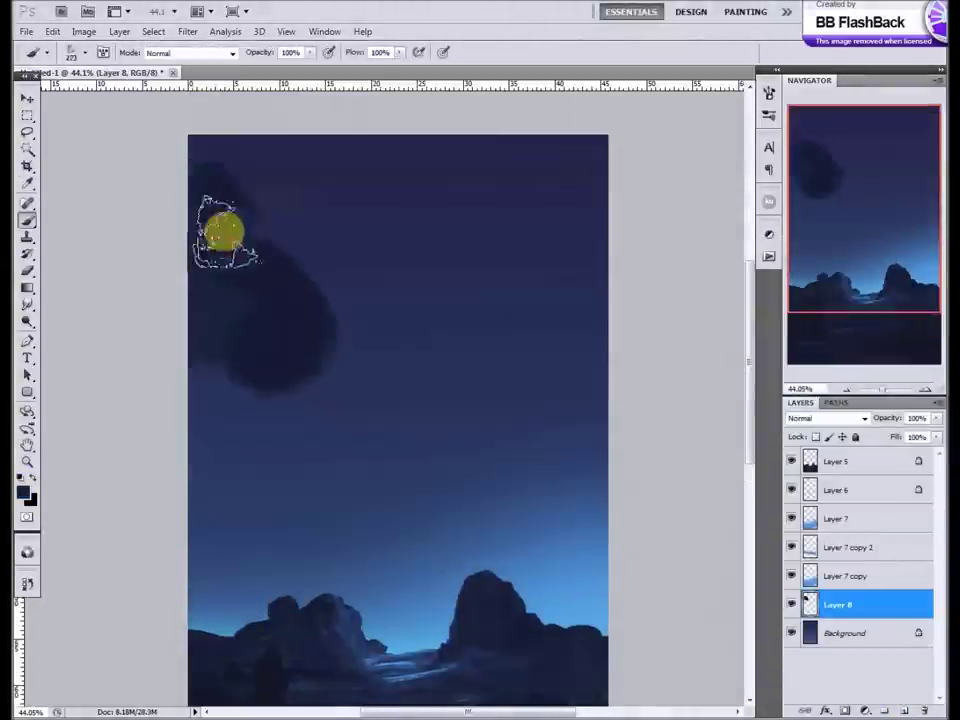
{"action": "key", "text": "ctrl+minus"}
{"action": "mouse_move", "coordinate": [454, 321]}
{"action": "left_mouse_down"}
{"action": "mouse_move", "coordinate": [456, 368]}
{"action": "mouse_move", "coordinate": [358, 404]}
{"action": "mouse_move", "coordinate": [357, 338]}
{"action": "left_mouse_up"}
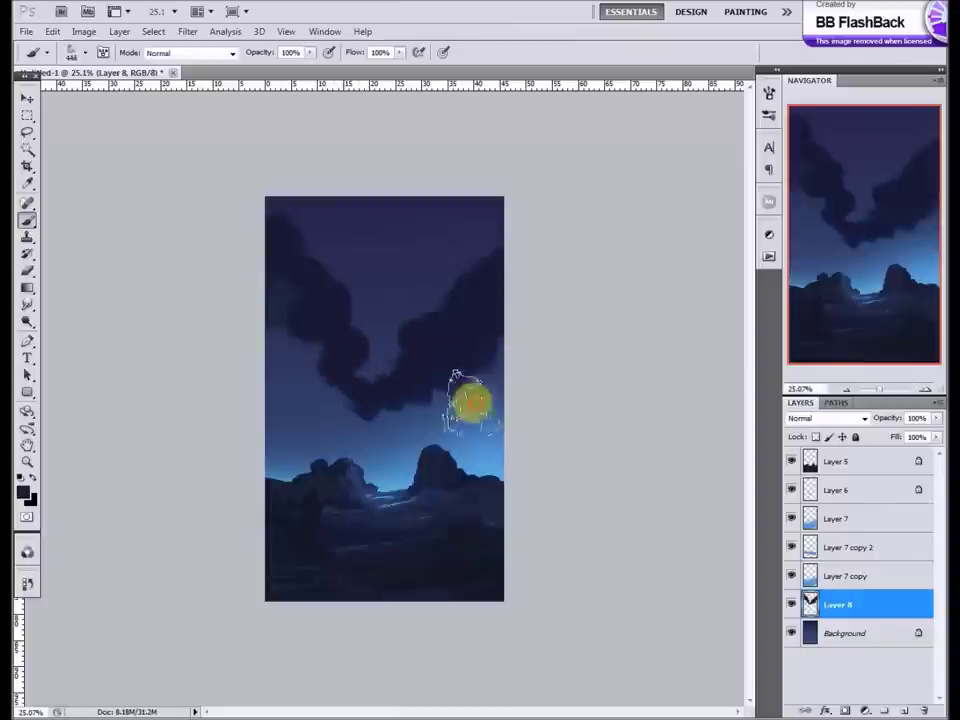
Step: Move Layer 8 above Layer 7, darken the horizon cloud band, and fade it to about 59%
{"action": "left_click_drag", "start_coordinate": [838, 604], "coordinate": [836, 533]}
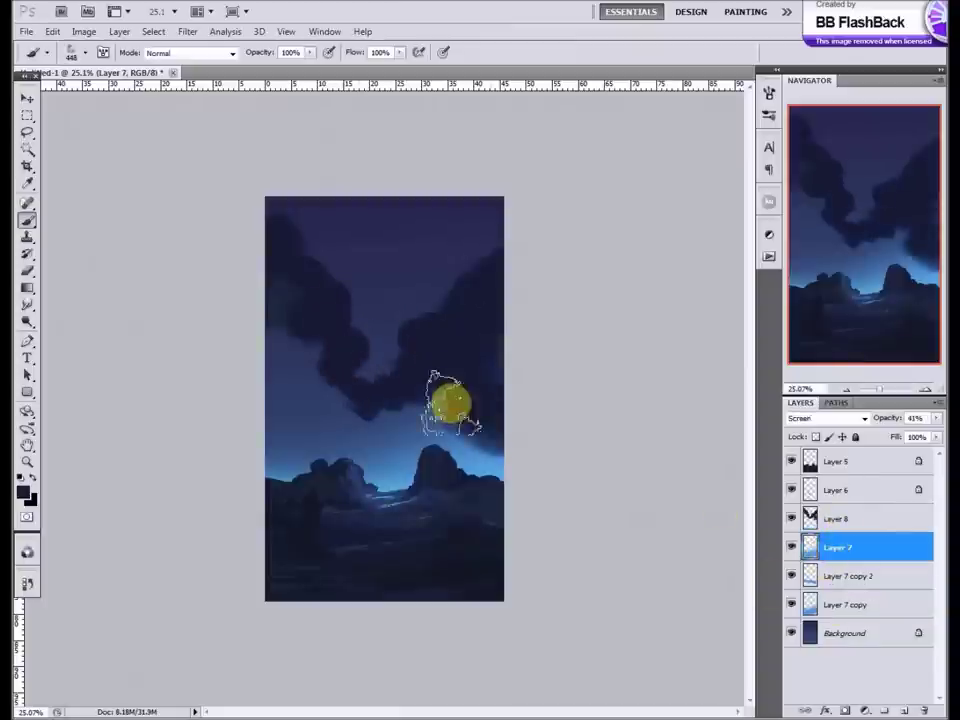
{"action": "left_click", "coordinate": [838, 516]}
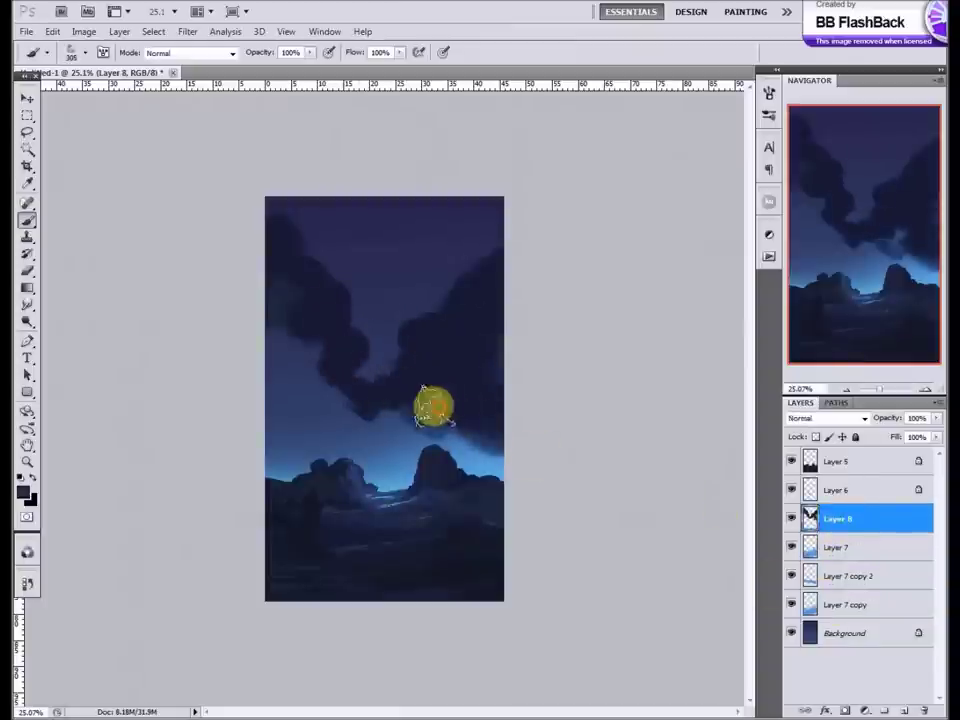
{"action": "left_click_drag", "start_coordinate": [446, 396], "coordinate": [300, 400]}
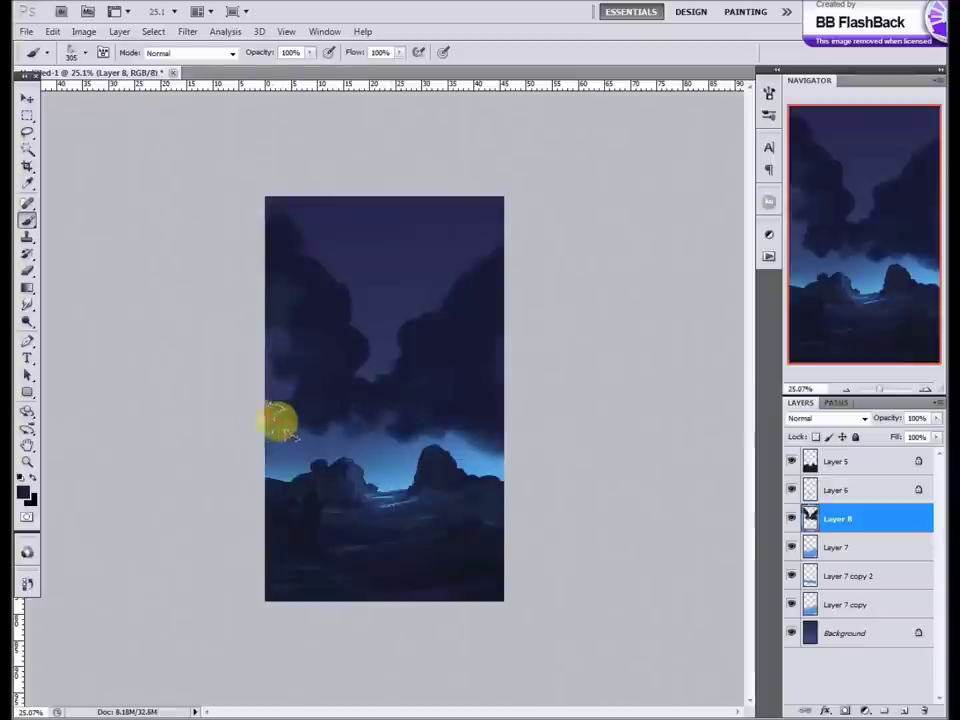
{"action": "left_click_drag", "start_coordinate": [293, 445], "coordinate": [387, 435]}
{"action": "left_click_drag", "start_coordinate": [462, 443], "coordinate": [255, 457]}
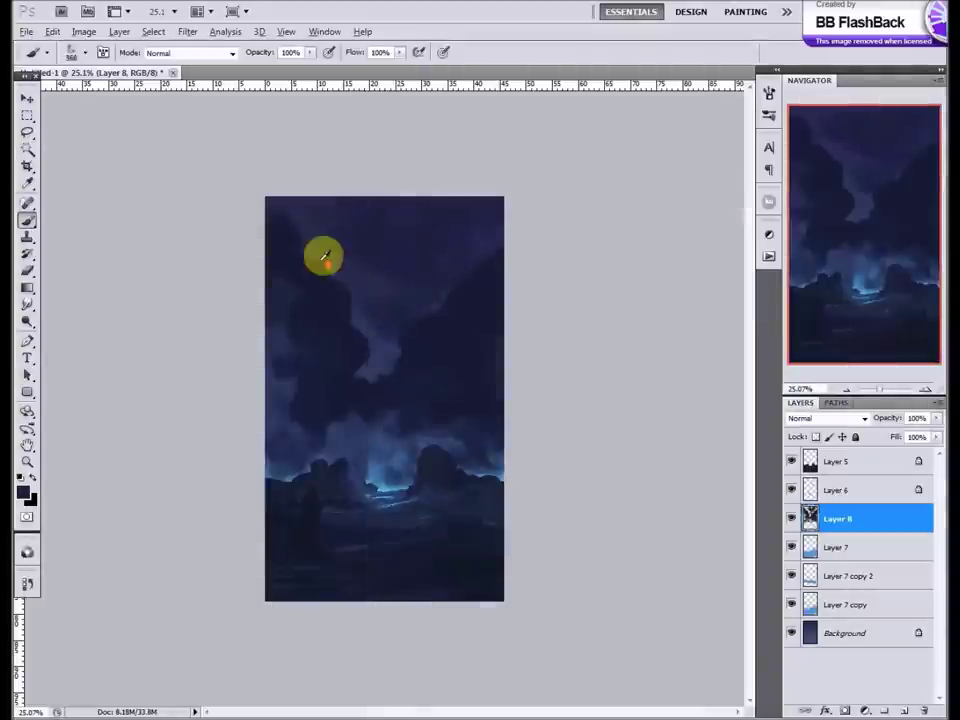
{"action": "key", "text": "ctrl+0"}
{"action": "left_click_drag", "start_coordinate": [936, 418], "coordinate": [910, 440]}
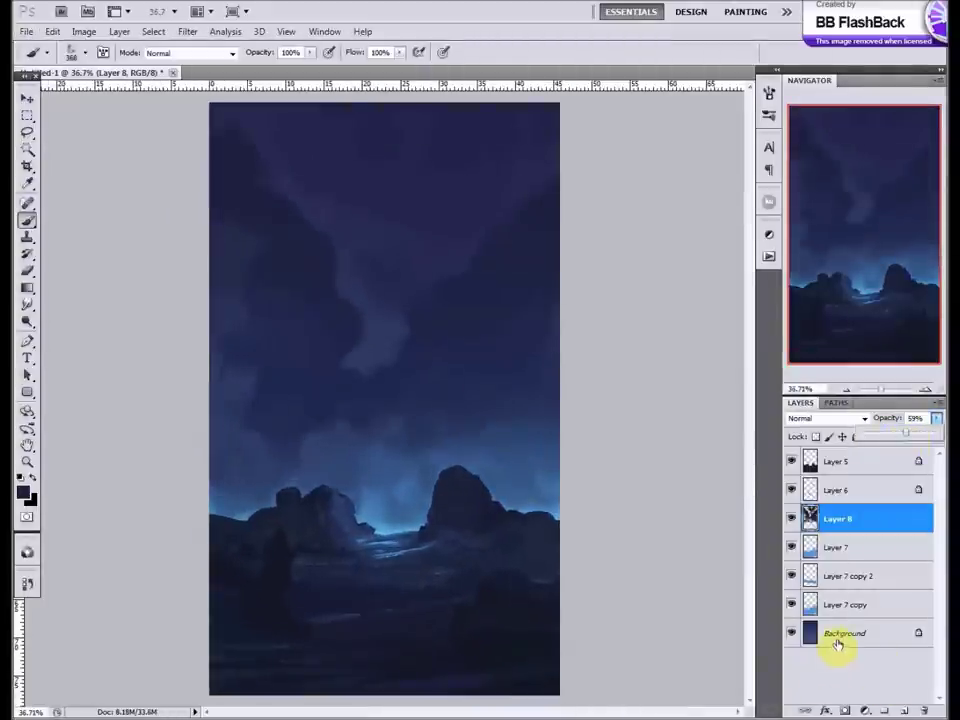
Step: Add Layer 9 and pick a dark cloud colour
{"action": "left_click", "coordinate": [903, 710]}
{"action": "right_click", "coordinate": [724, 381]}
{"action": "left_click", "coordinate": [22, 490]}
{"action": "left_click", "coordinate": [659, 591]}
Step: Paint dark storm cloud masses on the left, right and upper-right sky
{"action": "key", "text": "Return"}
{"action": "key", "text": "b"}
{"action": "left_click_drag", "start_coordinate": [220, 280], "coordinate": [333, 404]}
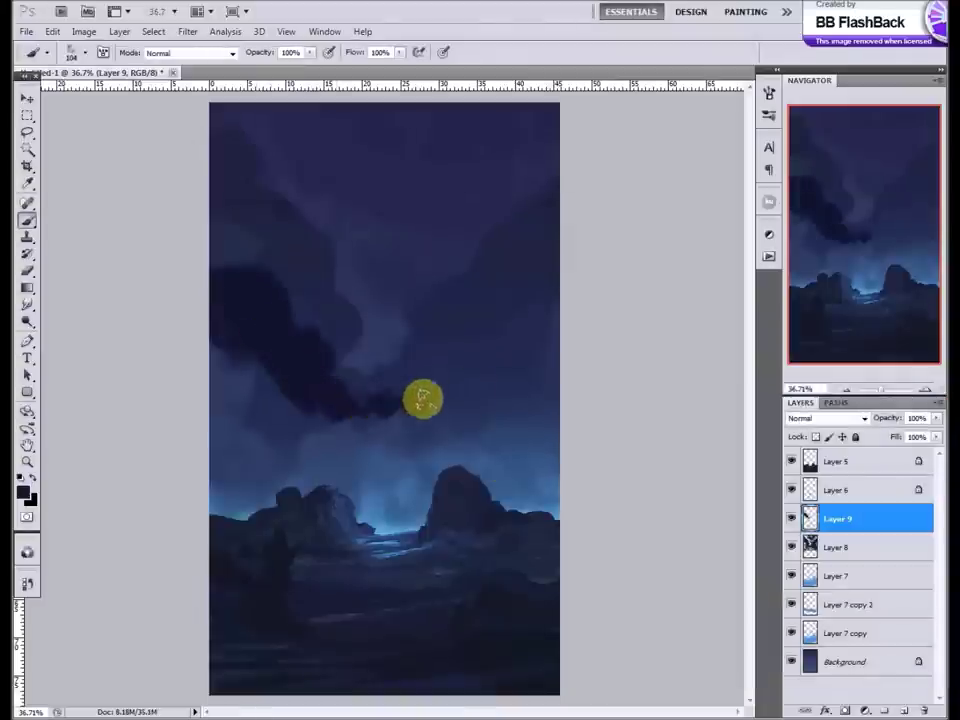
{"action": "left_click_drag", "start_coordinate": [524, 357], "coordinate": [433, 377]}
{"action": "mouse_move", "coordinate": [545, 115]}
{"action": "left_mouse_down"}
{"action": "mouse_move", "coordinate": [418, 219]}
{"action": "mouse_move", "coordinate": [419, 267]}
{"action": "left_mouse_up"}
{"action": "scroll", "coordinate": [306, 231], "scroll_direction": "up", "scroll_amount": 1}
Step: Lasso the left cloud's lower edge and paint light-blue highlights inside it
{"action": "left_click", "coordinate": [27, 132]}
{"action": "left_click_drag", "start_coordinate": [178, 262], "coordinate": [268, 272]}
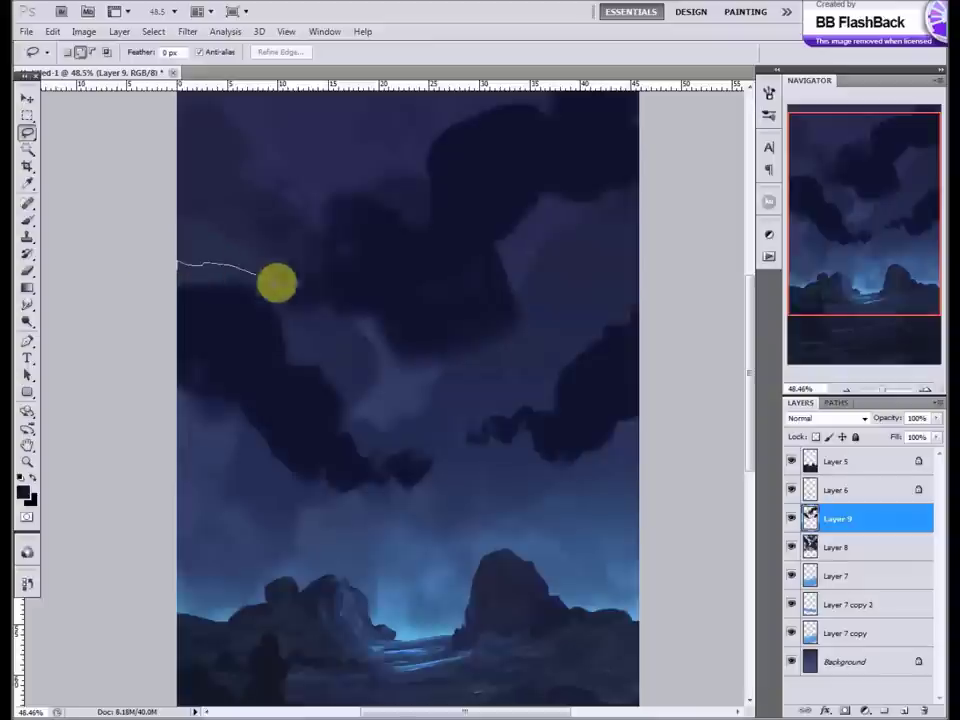
{"action": "key", "text": "b"}
{"action": "scroll", "coordinate": [193, 444], "scroll_direction": "up", "scroll_amount": 2}
{"action": "right_click", "coordinate": [236, 272]}
{"action": "left_click", "coordinate": [21, 489]}
{"action": "left_click", "coordinate": [684, 490]}
{"action": "key", "text": "Return"}
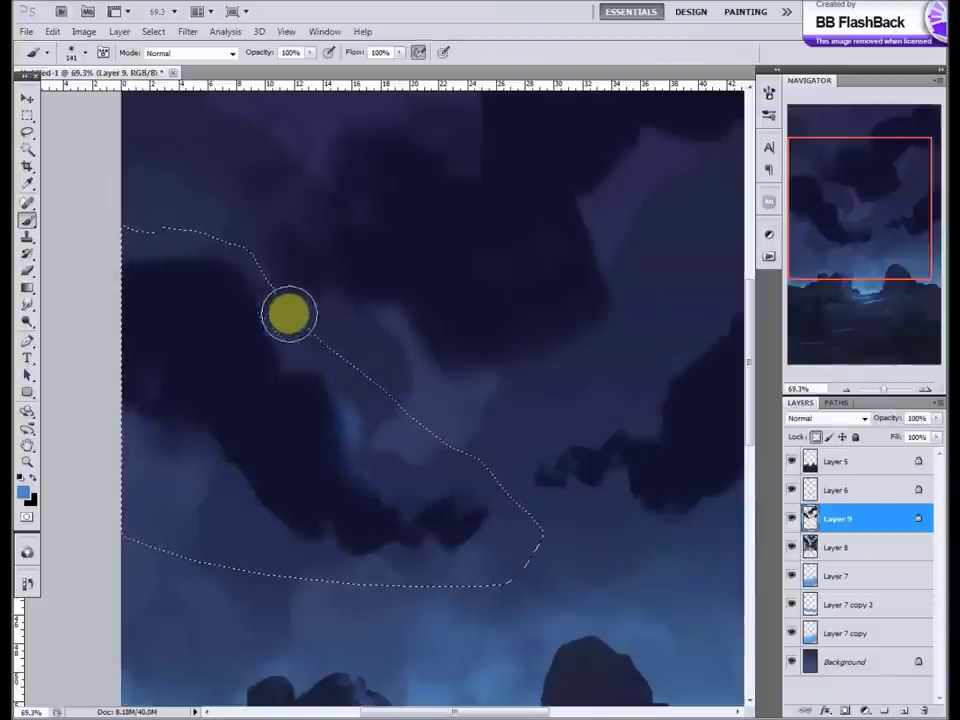
{"action": "mouse_move", "coordinate": [231, 221]}
{"action": "left_mouse_down"}
{"action": "mouse_move", "coordinate": [321, 272]}
{"action": "mouse_move", "coordinate": [356, 319]}
{"action": "left_mouse_up"}
Step: Paint soft light-blue highlights across the selected clouds with a larger brush
{"action": "key", "text": "bracketright"}
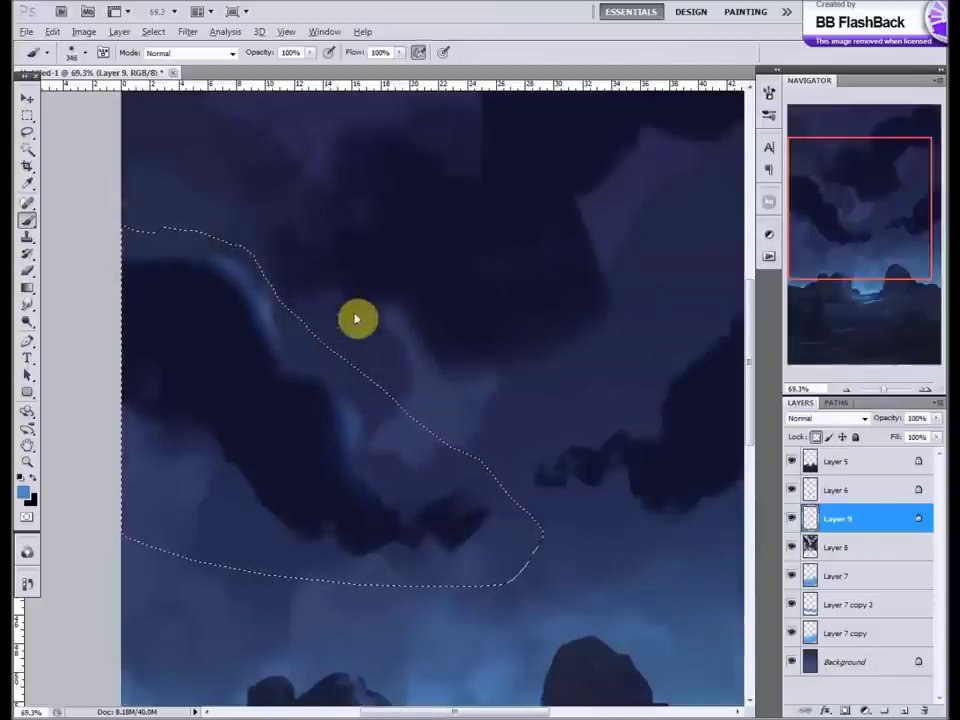
{"action": "scroll", "coordinate": [473, 414], "scroll_direction": "down", "scroll_amount": 2}
{"action": "key", "text": "ctrl+d"}
{"action": "key", "text": "bracketleft"}
{"action": "key", "text": "bracketleft"}
{"action": "key", "text": "bracketleft"}
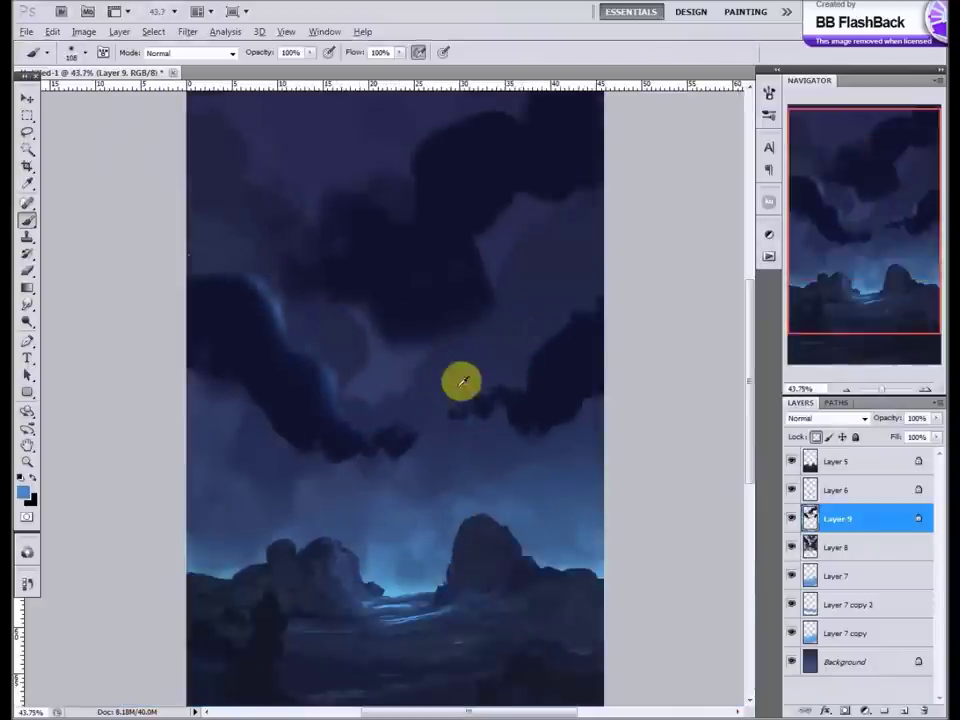
{"action": "scroll", "coordinate": [461, 390], "scroll_direction": "up", "scroll_amount": 2}
{"action": "key", "text": "ctrl+z"}
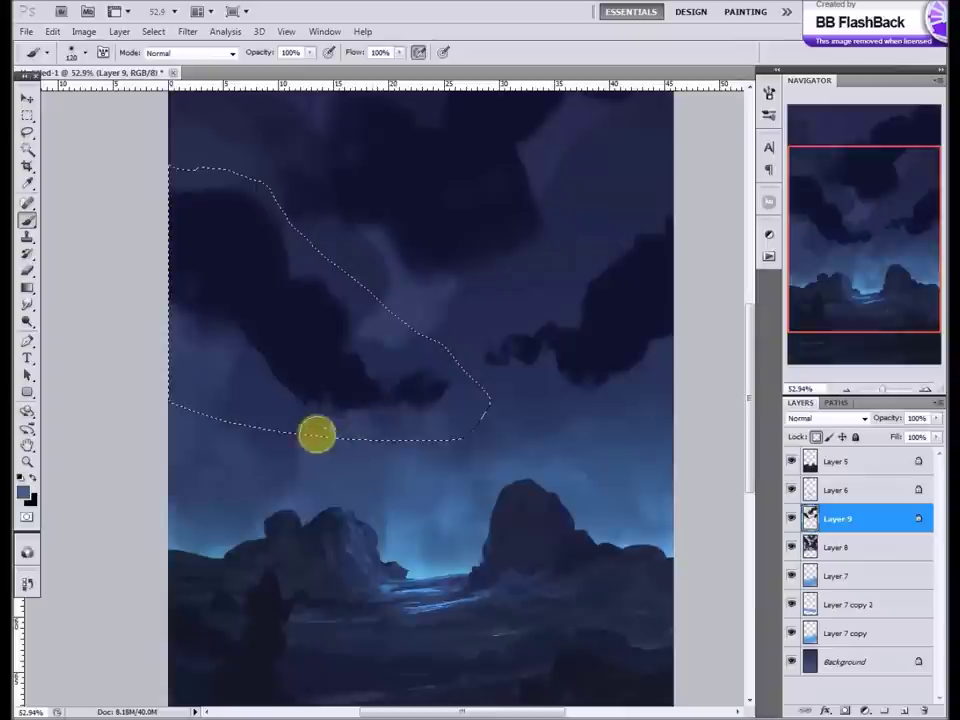
{"action": "left_click_drag", "start_coordinate": [232, 384], "coordinate": [503, 399]}
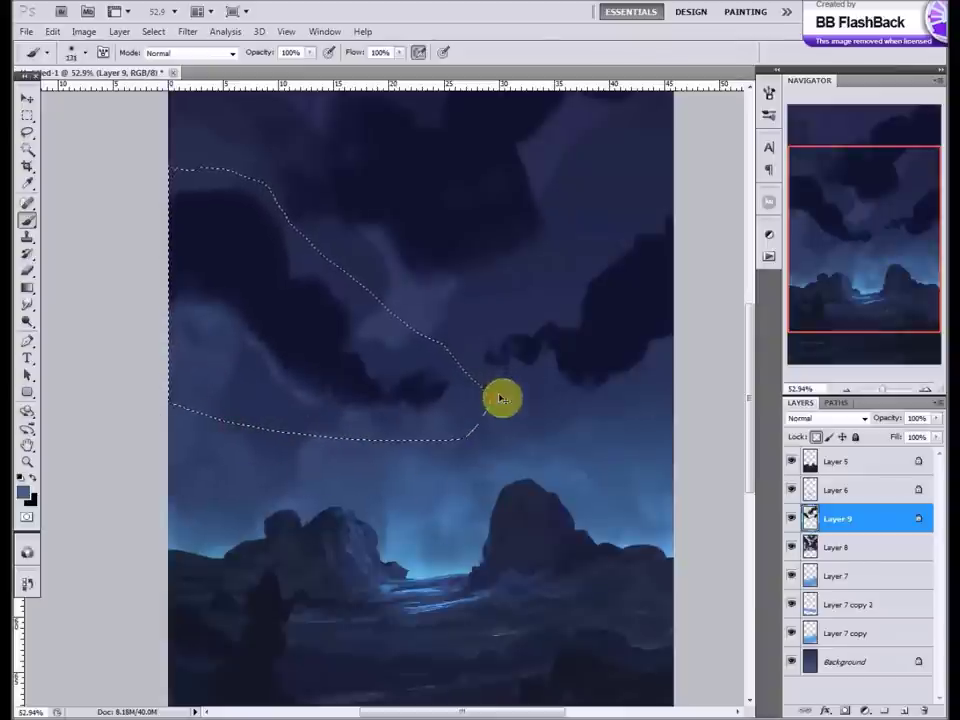
{"action": "key", "text": "bracketright"}
{"action": "key", "text": "bracketright"}
{"action": "key", "text": "bracketright"}
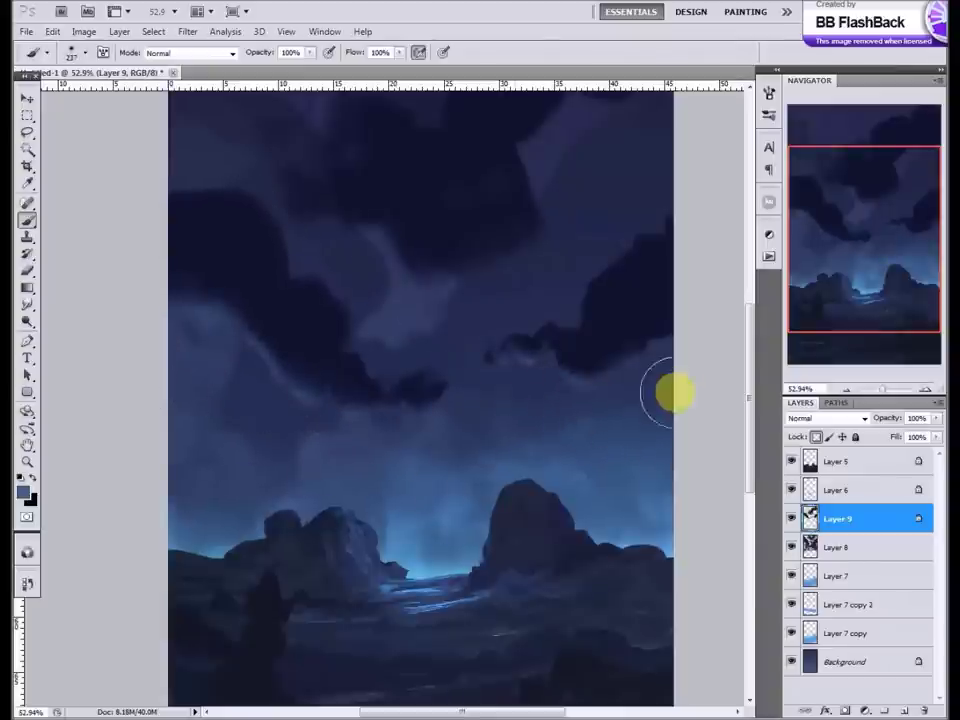
{"action": "scroll", "coordinate": [380, 305], "scroll_direction": "up", "scroll_amount": 3}
Step: Select the upper cloud edges, add light-blue highlights there, and deselect
{"action": "key", "text": "l"}
{"action": "mouse_move", "coordinate": [193, 208]}
{"action": "left_mouse_down"}
{"action": "mouse_move", "coordinate": [287, 130]}
{"action": "mouse_move", "coordinate": [680, 285]}
{"action": "left_mouse_up"}
{"action": "scroll", "coordinate": [208, 369], "scroll_direction": "up", "scroll_amount": 1}
{"action": "key", "text": "b"}
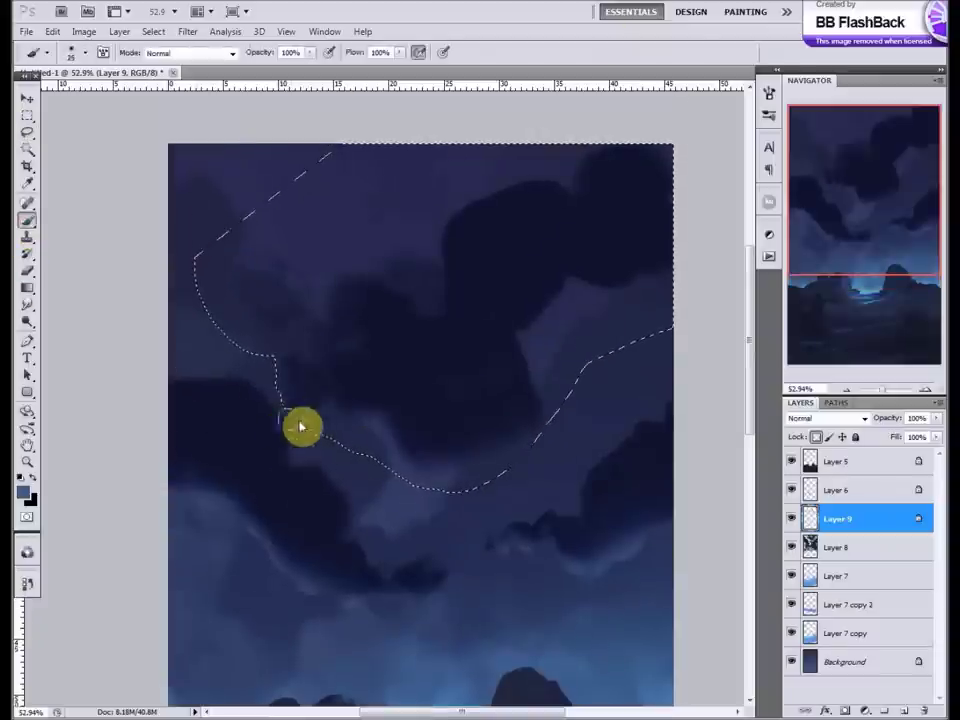
{"action": "scroll", "coordinate": [358, 432], "scroll_direction": "up", "scroll_amount": 3}
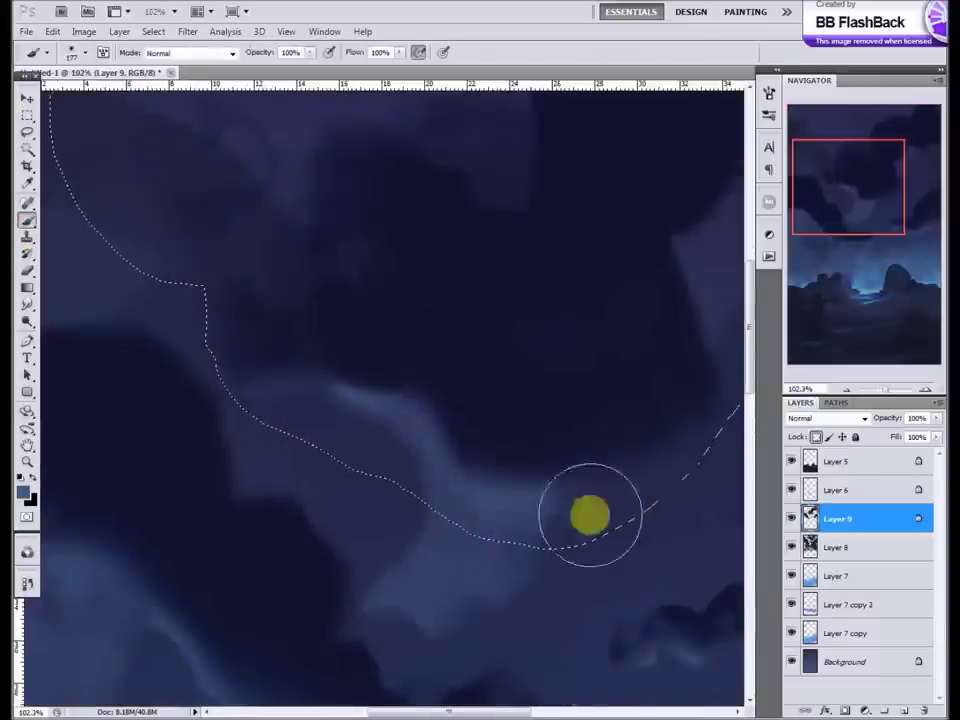
{"action": "scroll", "coordinate": [587, 514], "scroll_direction": "down", "scroll_amount": 2}
{"action": "scroll", "coordinate": [521, 336], "scroll_direction": "up", "scroll_amount": 1}
{"action": "scroll", "coordinate": [521, 336], "scroll_direction": "right", "scroll_amount": 5}
{"action": "key", "text": "l"}
{"action": "left_click_drag", "start_coordinate": [253, 293], "coordinate": [240, 292]}
{"action": "key", "text": "b"}
{"action": "key", "text": "ctrl+d"}
{"action": "scroll", "coordinate": [457, 273], "scroll_direction": "down", "scroll_amount": 3}
Step: Smudge the cloud edges to blend them into the sky, then add empty Layer 10
{"action": "left_click", "coordinate": [27, 305]}
{"action": "scroll", "coordinate": [261, 343], "scroll_direction": "up", "scroll_amount": 3}
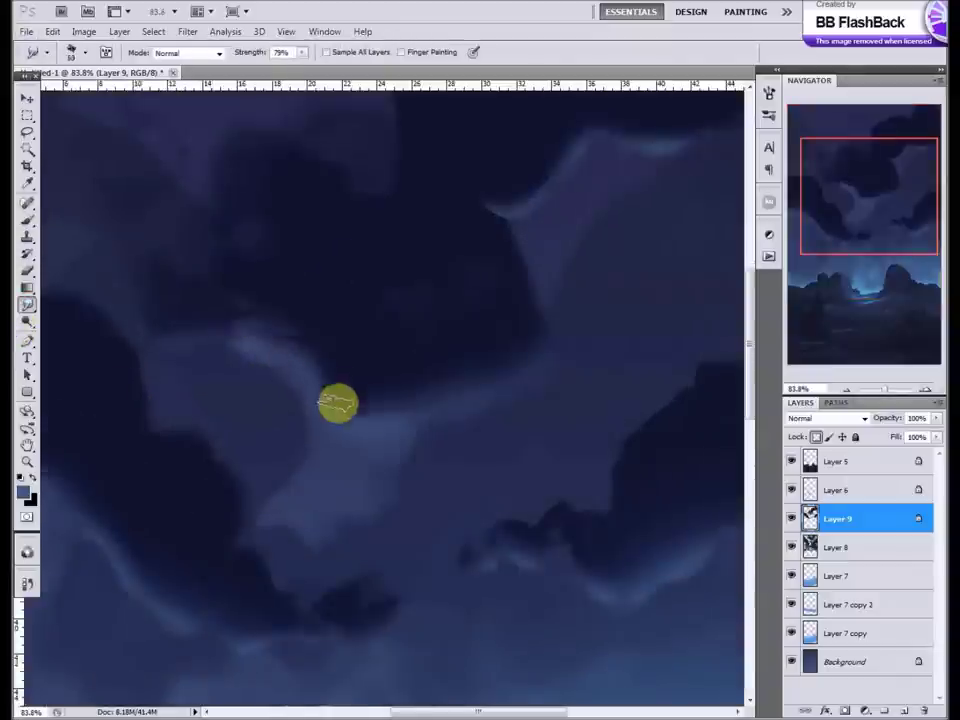
{"action": "scroll", "coordinate": [420, 300], "scroll_direction": "up", "scroll_amount": 2}
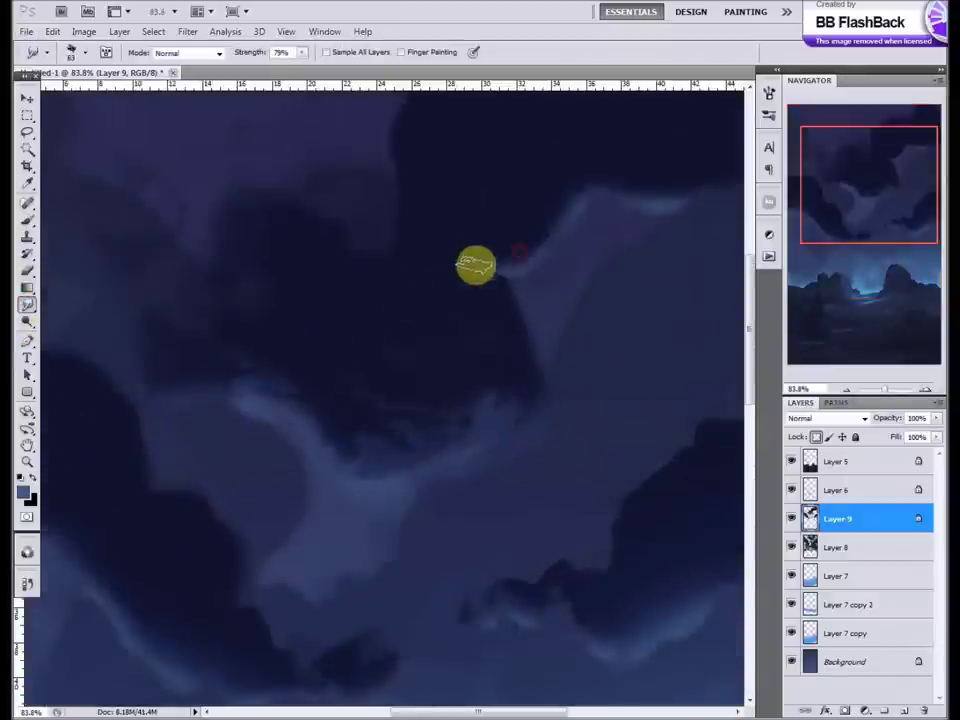
{"action": "scroll", "coordinate": [650, 250], "scroll_direction": "up", "scroll_amount": 2}
{"action": "scroll", "coordinate": [620, 250], "scroll_direction": "down", "scroll_amount": 3}
{"action": "scroll", "coordinate": [566, 320], "scroll_direction": "down", "scroll_amount": 2}
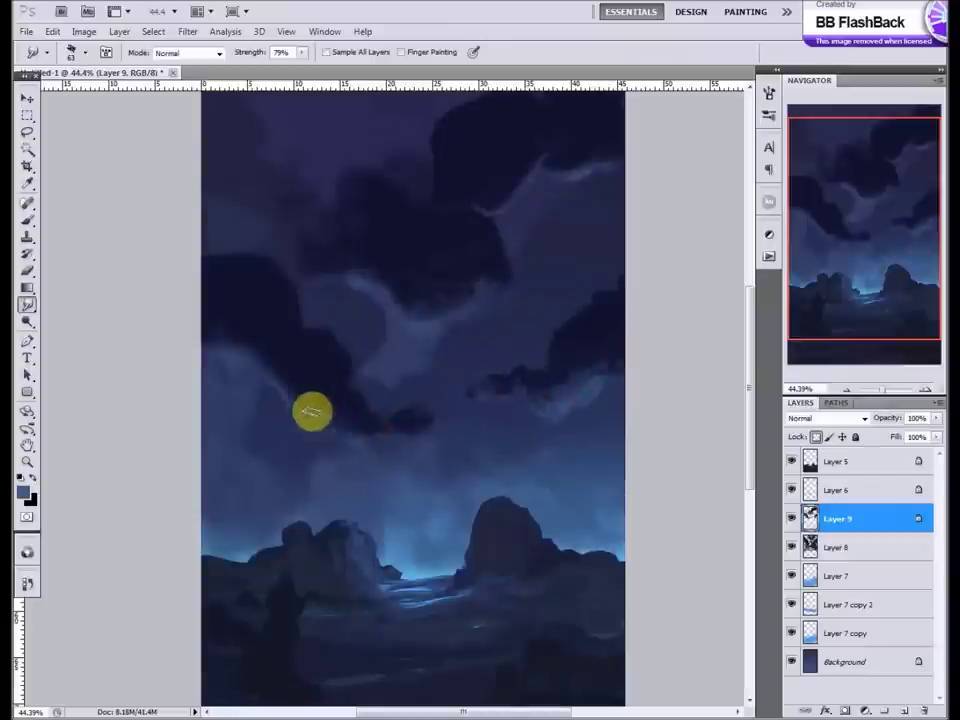
{"action": "scroll", "coordinate": [375, 396], "scroll_direction": "down", "scroll_amount": 1}
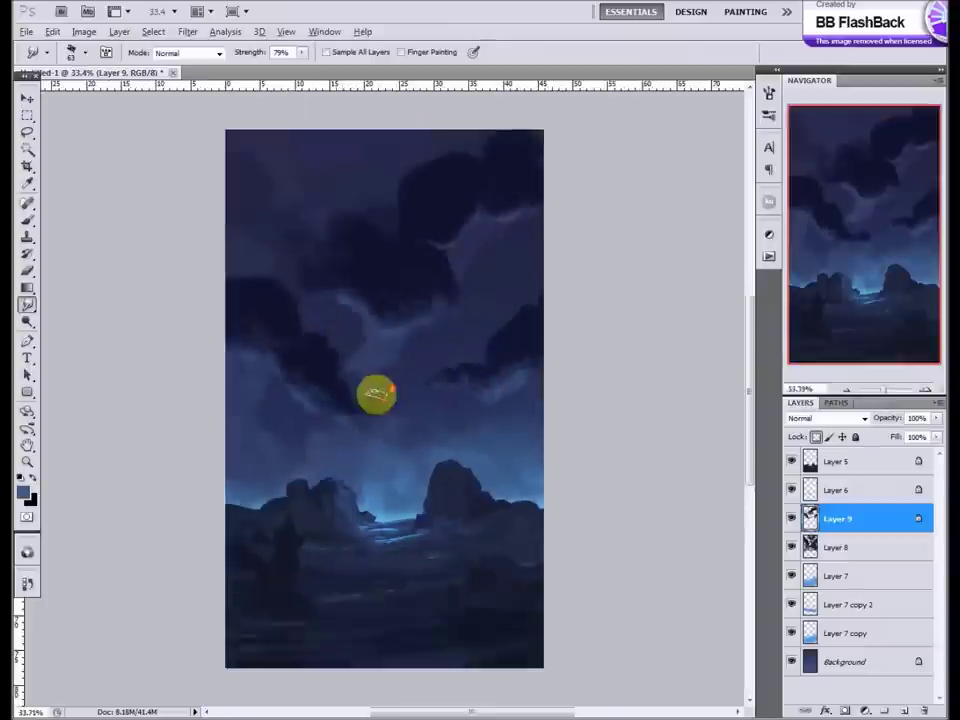
{"action": "scroll", "coordinate": [375, 396], "scroll_direction": "up", "scroll_amount": 2}
{"action": "scroll", "coordinate": [439, 394], "scroll_direction": "up", "scroll_amount": 3}
{"action": "key", "text": "alt+bracketright"}
{"action": "key", "text": "alt+bracketright"}
{"action": "left_click", "coordinate": [903, 712]}
{"action": "left_click", "coordinate": [27, 219]}
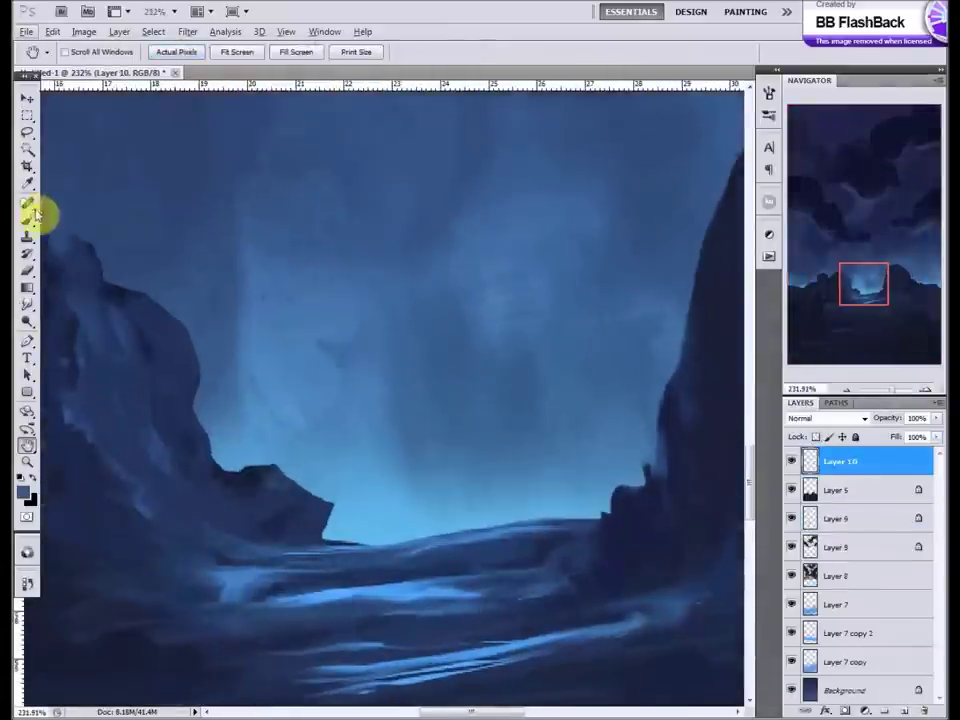
Step: Choose a lighter blue and paint a horse head shape in the glow between the mesas
{"action": "left_click", "coordinate": [23, 492]}
{"action": "left_click", "coordinate": [628, 452]}
{"action": "key", "text": "Return"}
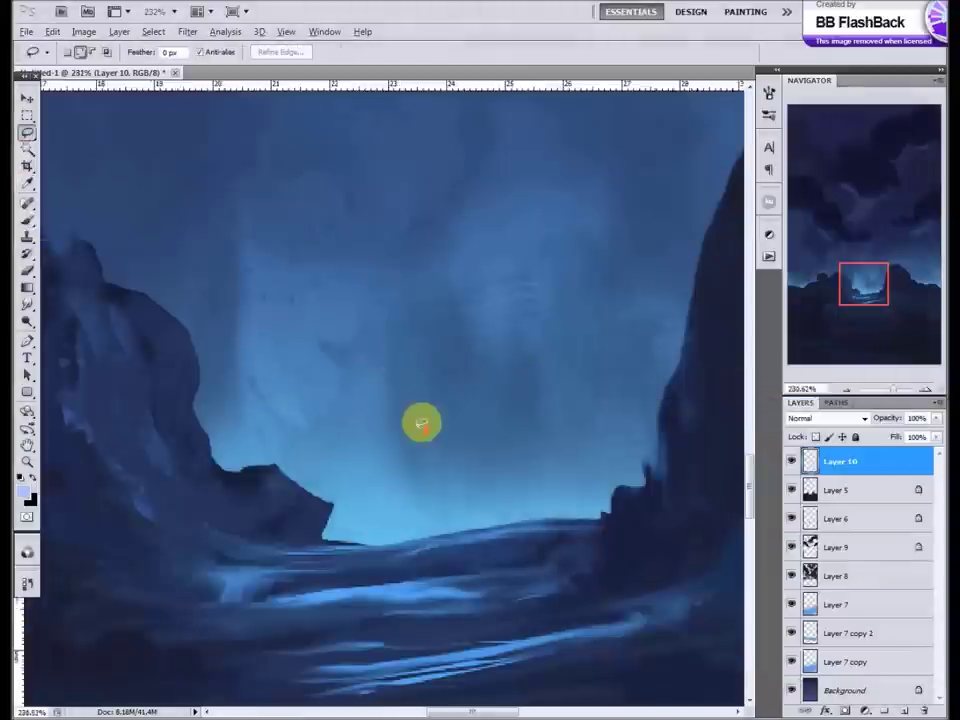
{"action": "scroll", "coordinate": [398, 262], "scroll_direction": "up", "scroll_amount": 1}
{"action": "key", "text": "l"}
{"action": "left_click_drag", "start_coordinate": [378, 238], "coordinate": [370, 250]}
{"action": "scroll", "coordinate": [368, 252], "scroll_direction": "up", "scroll_amount": 1}
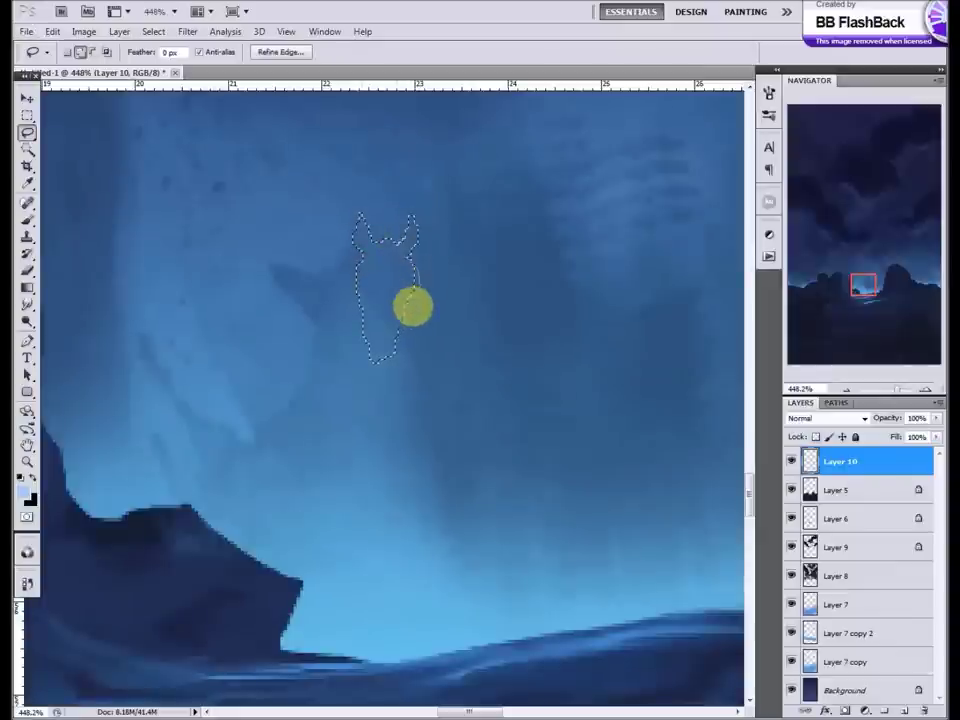
{"action": "key", "text": "b"}
{"action": "left_click_drag", "start_coordinate": [429, 242], "coordinate": [354, 274]}
{"action": "key", "text": "ctrl+d"}
{"action": "scroll", "coordinate": [360, 278], "scroll_direction": "down", "scroll_amount": 1}
Step: Lasso the horse's neck, body and chest, extending the chest lower and wider
{"action": "key", "text": "l"}
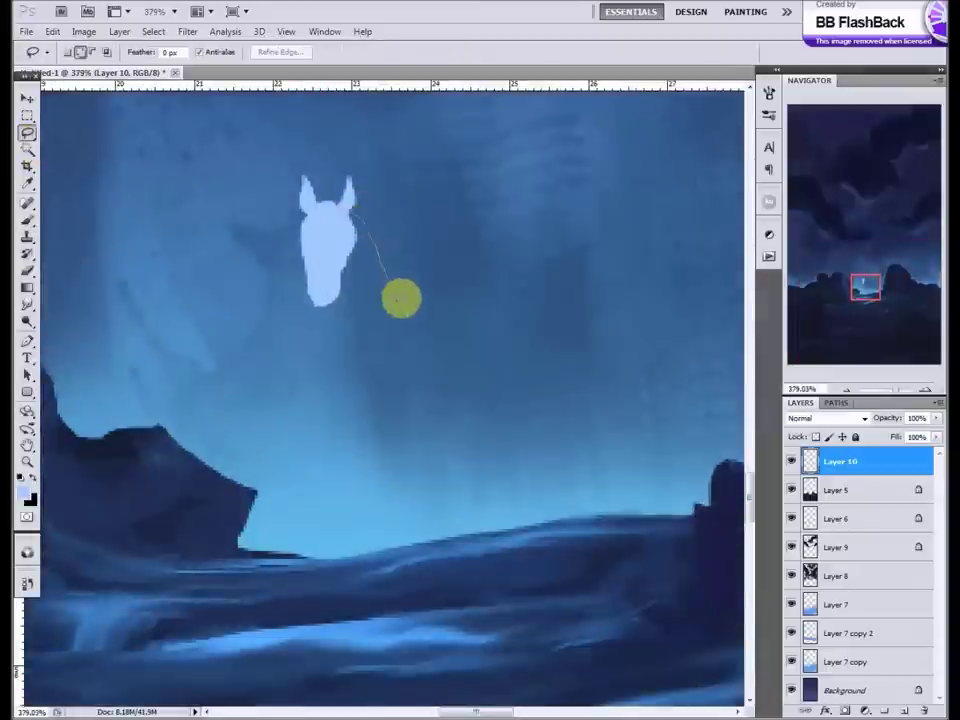
{"action": "key", "text": "b"}
{"action": "left_click_drag", "start_coordinate": [332, 289], "coordinate": [360, 360]}
{"action": "left_click", "coordinate": [28, 132]}
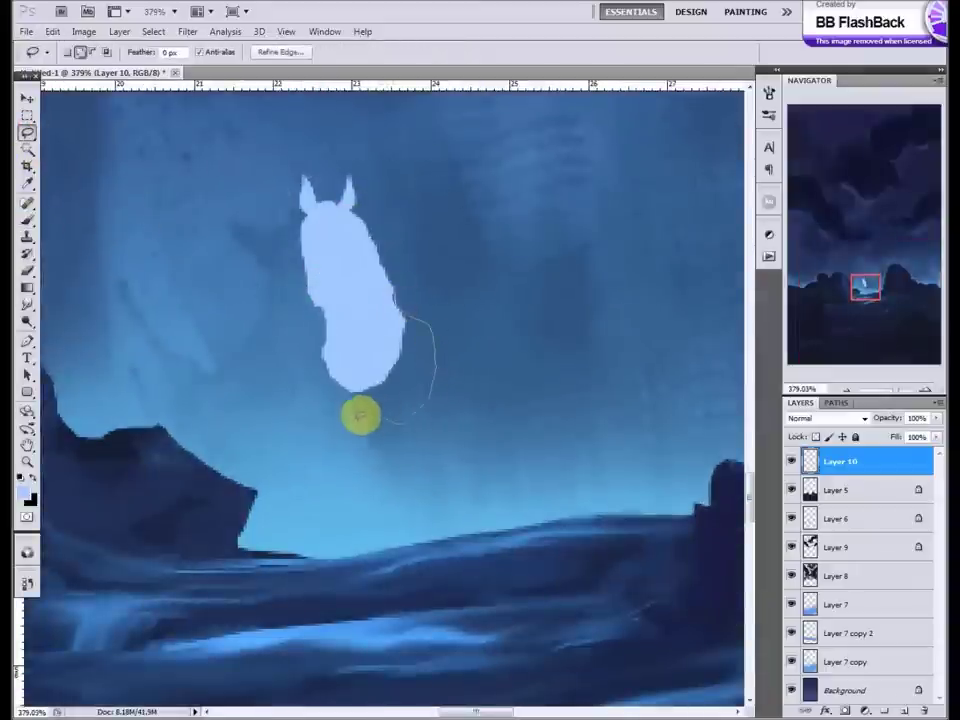
{"action": "left_click", "coordinate": [27, 226]}
{"action": "left_click_drag", "start_coordinate": [345, 330], "coordinate": [390, 400]}
{"action": "scroll", "coordinate": [410, 300], "scroll_direction": "down", "scroll_amount": 2}
Step: Outline the horse's front leg toward the ground and paint it light blue
{"action": "key", "text": "l"}
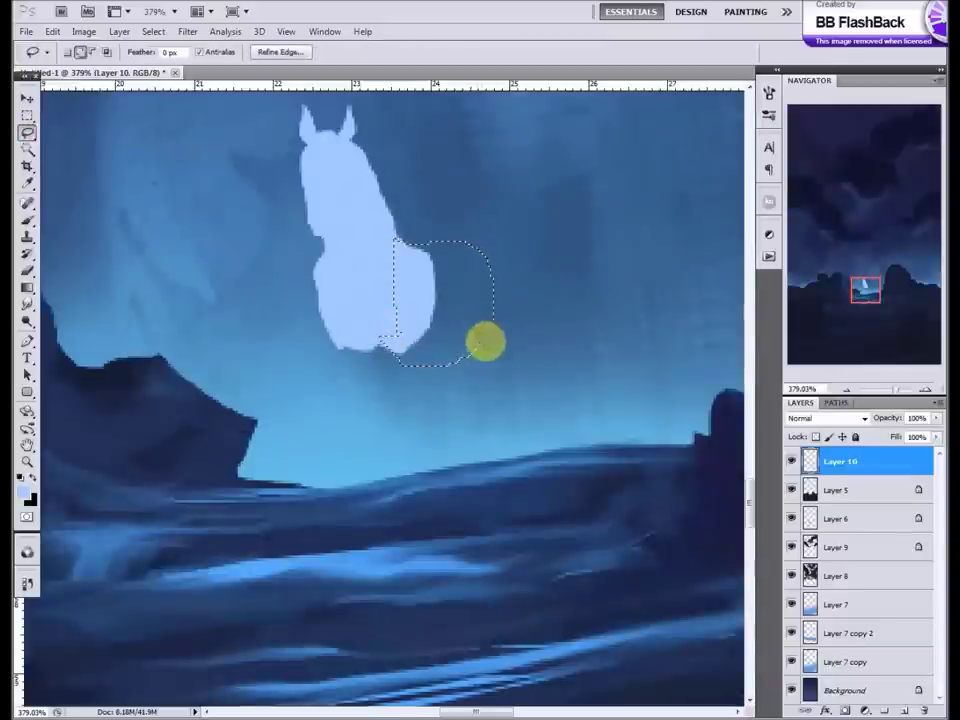
{"action": "scroll", "coordinate": [437, 285], "scroll_direction": "down", "scroll_amount": 2}
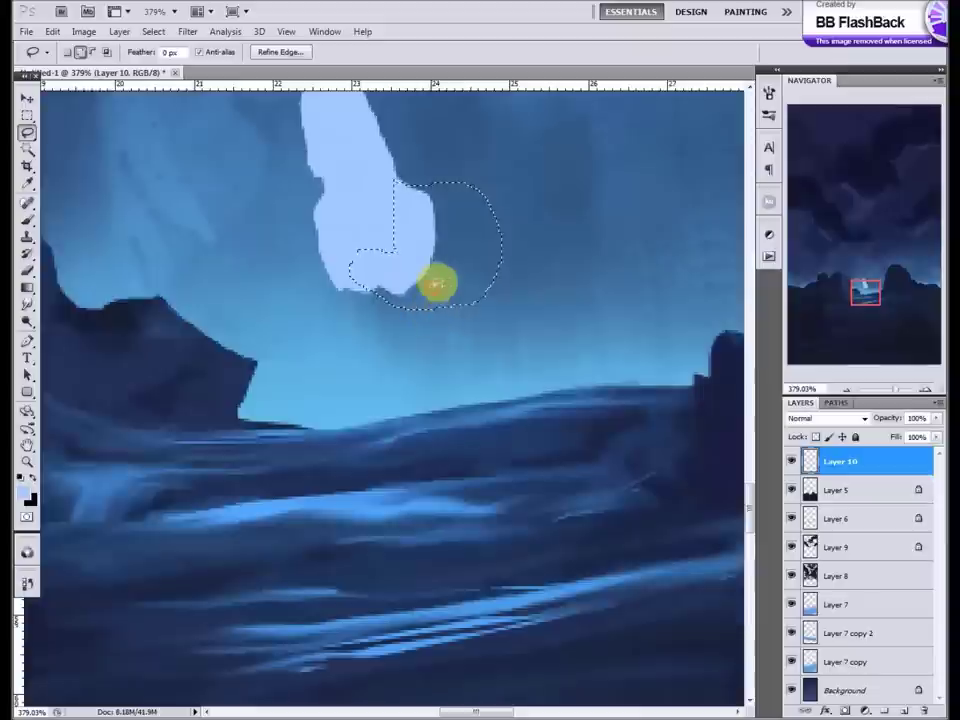
{"action": "left_click_drag", "start_coordinate": [503, 309], "coordinate": [465, 405]}
{"action": "left_click", "coordinate": [27, 219]}
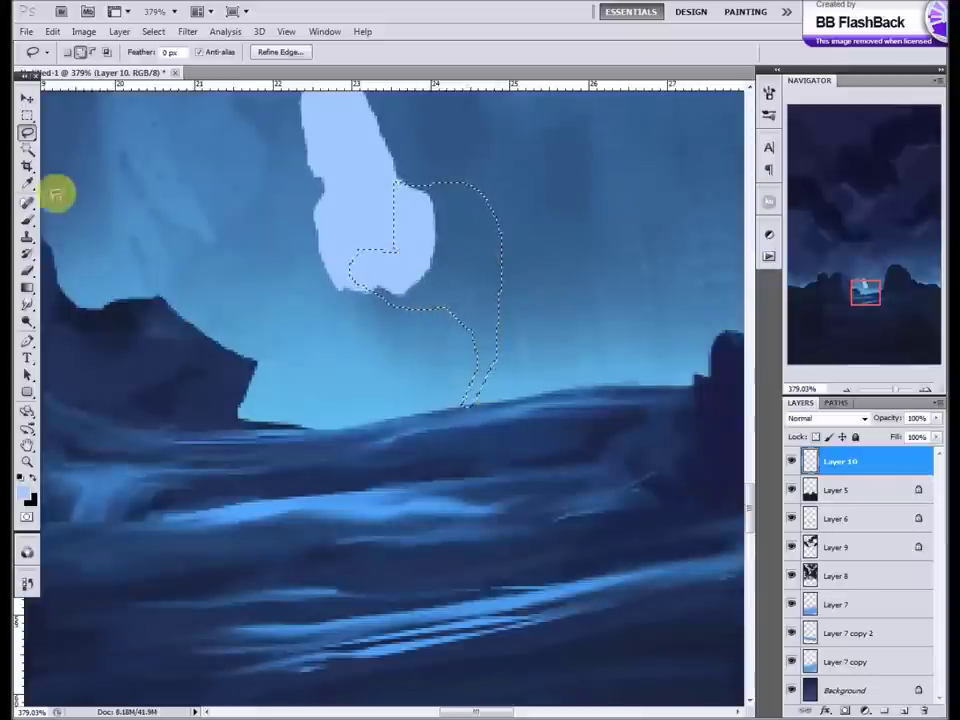
{"action": "left_click_drag", "start_coordinate": [370, 145], "coordinate": [332, 328]}
{"action": "key", "text": "ctrl+d"}
{"action": "scroll", "coordinate": [427, 296], "scroll_direction": "up", "scroll_amount": 1}
Step: Outline another leg down to the ground and fill it light blue
{"action": "key", "text": "l"}
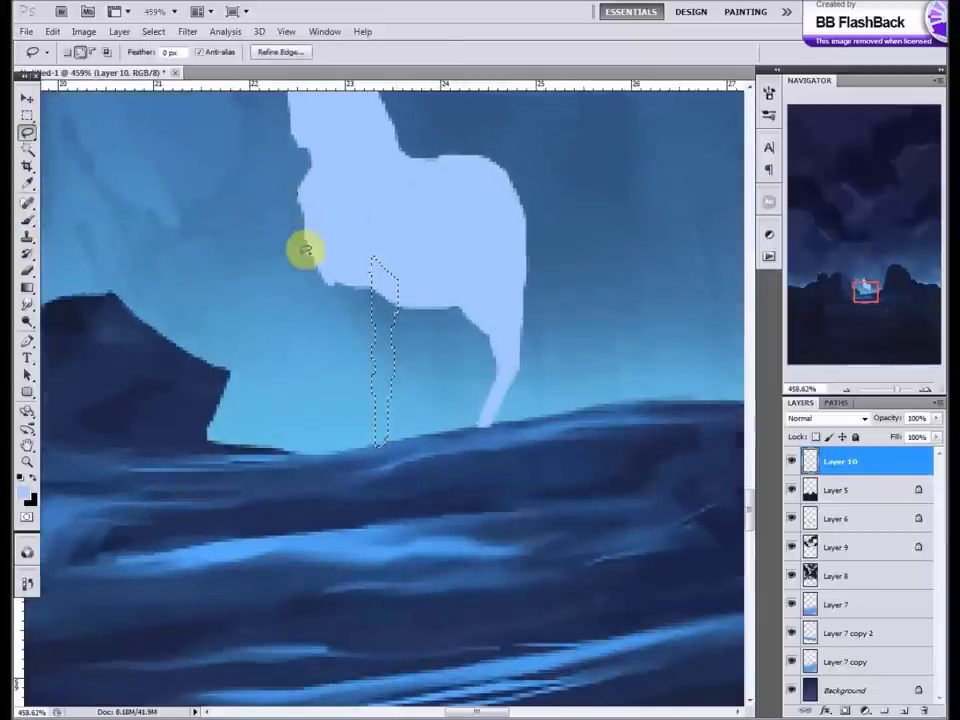
{"action": "left_click_drag", "start_coordinate": [320, 344], "coordinate": [327, 418]}
{"action": "mouse_move", "coordinate": [343, 335]}
{"action": "left_mouse_down"}
{"action": "mouse_move", "coordinate": [330, 205]}
{"action": "mouse_move", "coordinate": [300, 375]}
{"action": "left_mouse_up"}
{"action": "left_click", "coordinate": [27, 219]}
{"action": "key", "text": "ctrl+d"}
Step: Select the belly between the legs and paint it light blue
{"action": "key", "text": "l"}
{"action": "left_click_drag", "start_coordinate": [310, 315], "coordinate": [422, 372]}
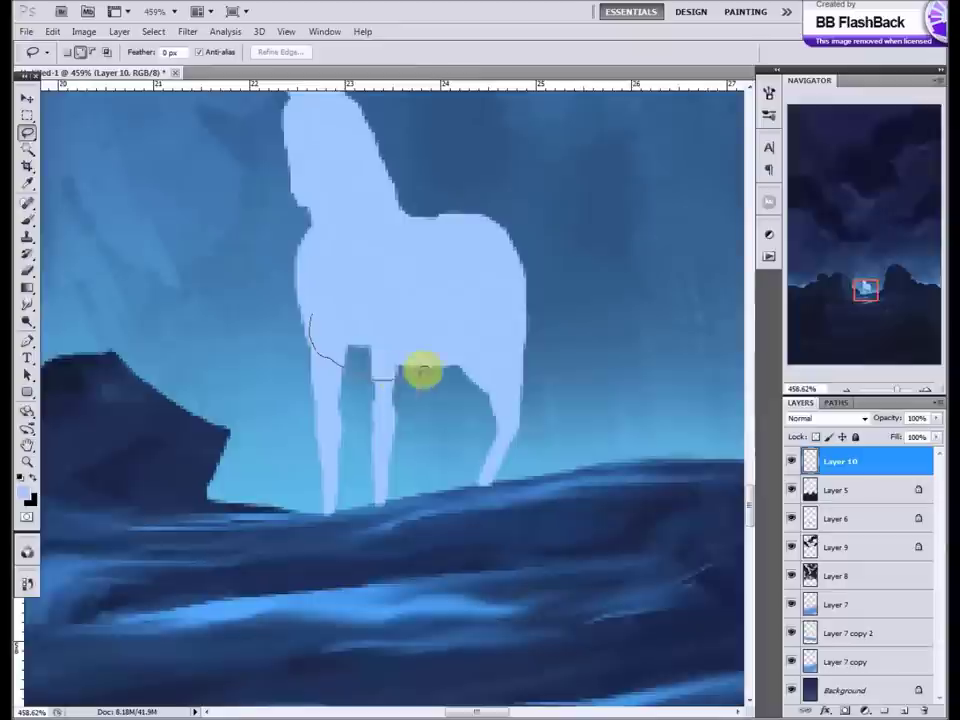
{"action": "left_click", "coordinate": [27, 219]}
{"action": "left_click_drag", "start_coordinate": [340, 330], "coordinate": [450, 345]}
{"action": "key", "text": "ctrl+d"}
{"action": "key", "text": "l"}
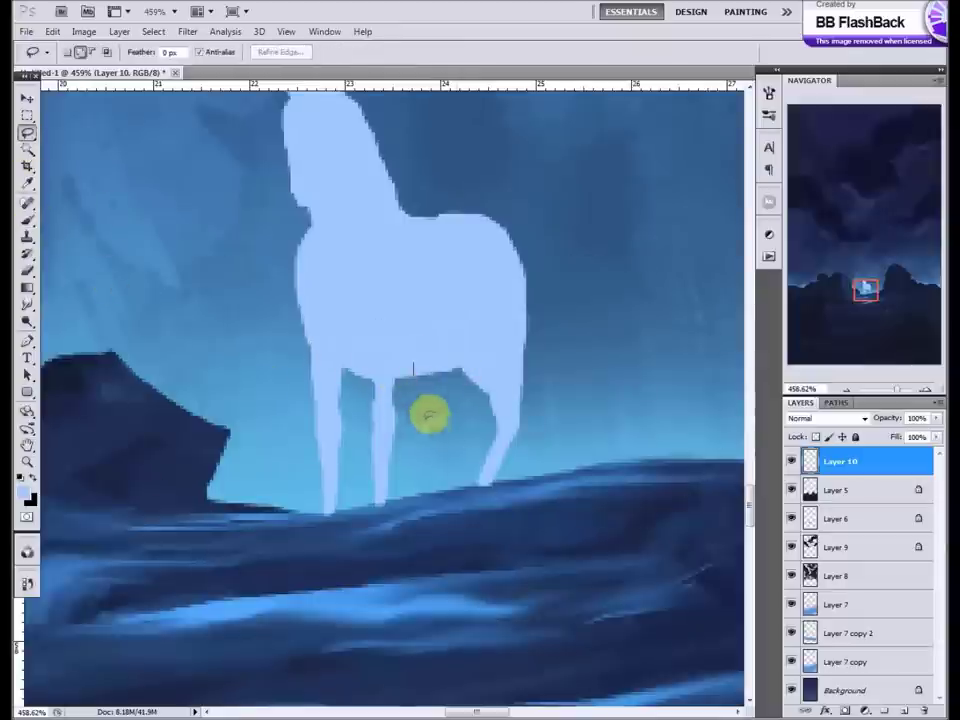
Step: Paint the horse's back leg and hooves light blue
{"action": "key", "text": "b"}
{"action": "mouse_move", "coordinate": [457, 409]}
{"action": "left_mouse_down"}
{"action": "mouse_move", "coordinate": [413, 370]}
{"action": "mouse_move", "coordinate": [428, 385]}
{"action": "left_mouse_up"}
{"action": "scroll", "coordinate": [420, 400], "scroll_direction": "down", "scroll_amount": 5}
{"action": "scroll", "coordinate": [408, 441], "scroll_direction": "up", "scroll_amount": 5}
{"action": "scroll", "coordinate": [381, 411], "scroll_direction": "up", "scroll_amount": 2}
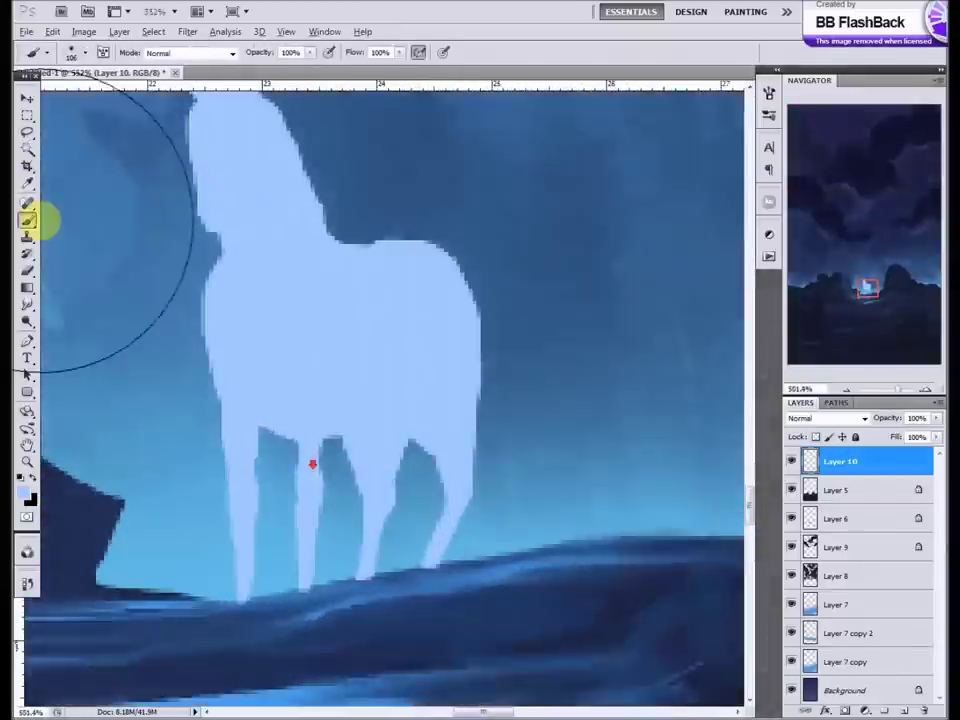
{"action": "key", "text": "l"}
{"action": "scroll", "coordinate": [375, 467], "scroll_direction": "up", "scroll_amount": 2}
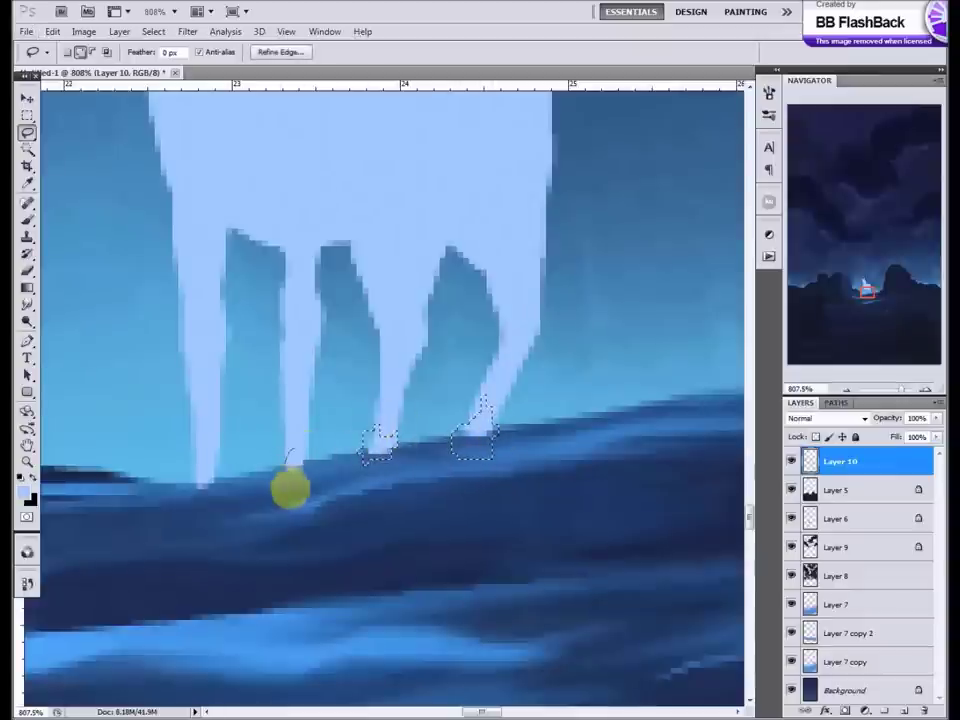
{"action": "key", "text": "b"}
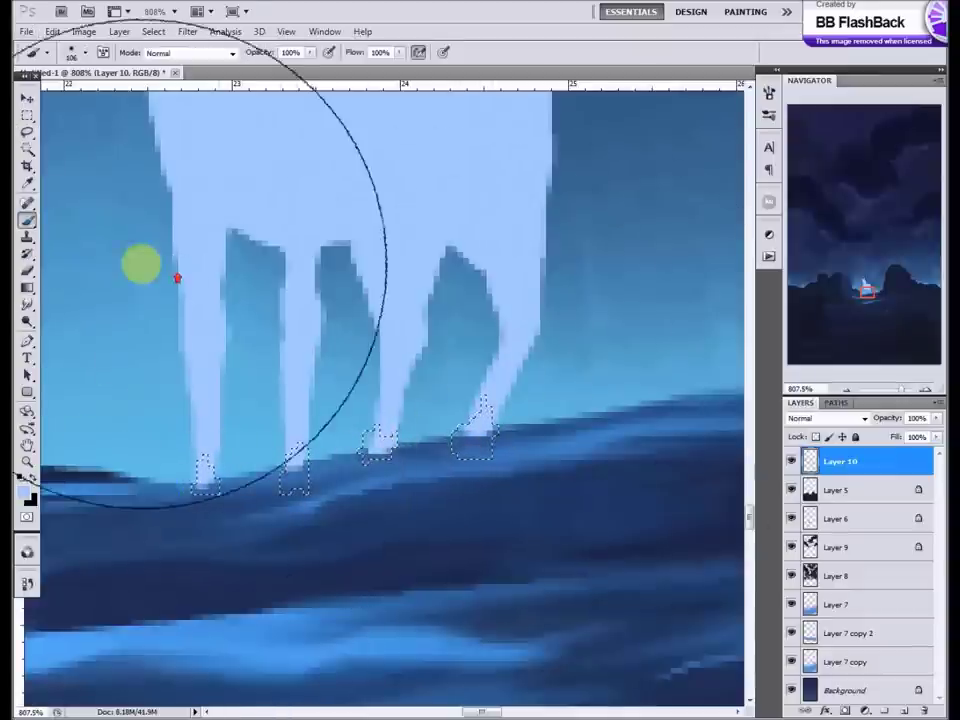
{"action": "key", "text": "ctrl+d"}
{"action": "key", "text": "v"}
{"action": "scroll", "coordinate": [377, 326], "scroll_direction": "down", "scroll_amount": 2}
{"action": "scroll", "coordinate": [390, 340], "scroll_direction": "down", "scroll_amount": 5}
{"action": "scroll", "coordinate": [414, 364], "scroll_direction": "up", "scroll_amount": 2}
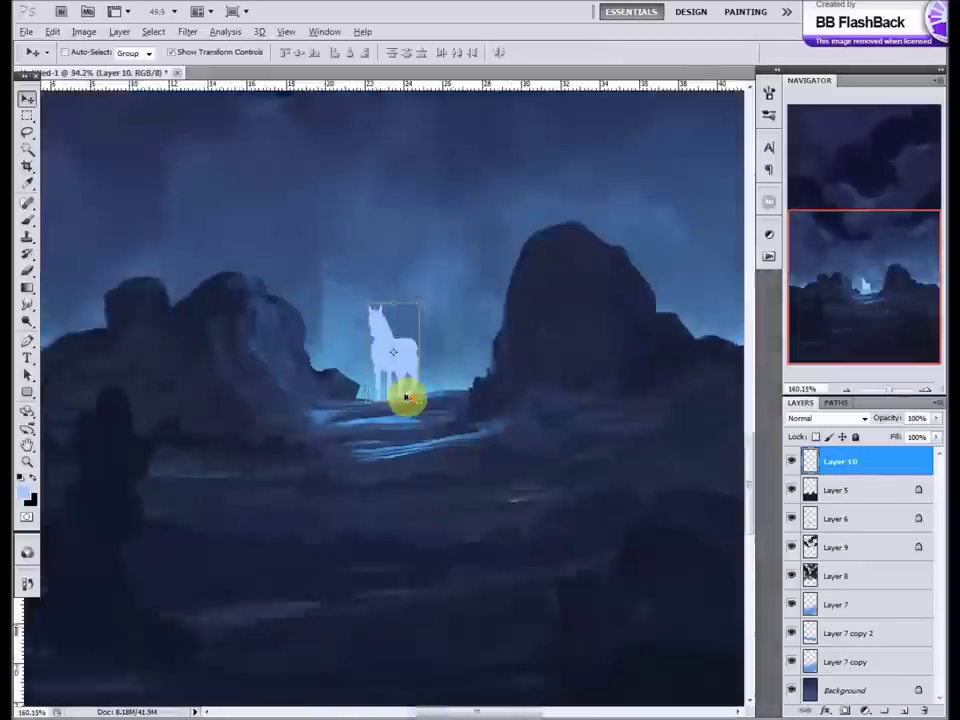
{"action": "scroll", "coordinate": [439, 446], "scroll_direction": "up", "scroll_amount": 3}
Step: Redo the lasso selection along the back edge of the horse's hind leg
{"action": "key", "text": "l"}
{"action": "left_click", "coordinate": [158, 233]}
{"action": "left_click_drag", "start_coordinate": [389, 340], "coordinate": [427, 399]}
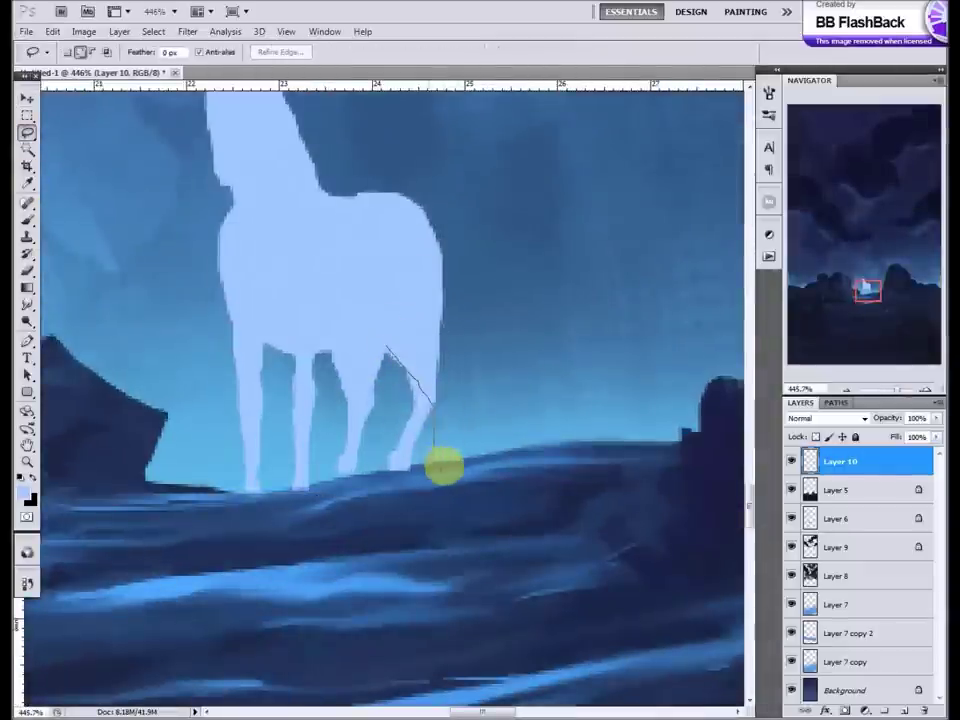
{"action": "left_click_drag", "start_coordinate": [450, 300], "coordinate": [440, 230]}
{"action": "scroll", "coordinate": [440, 230], "scroll_direction": "up", "scroll_amount": 2}
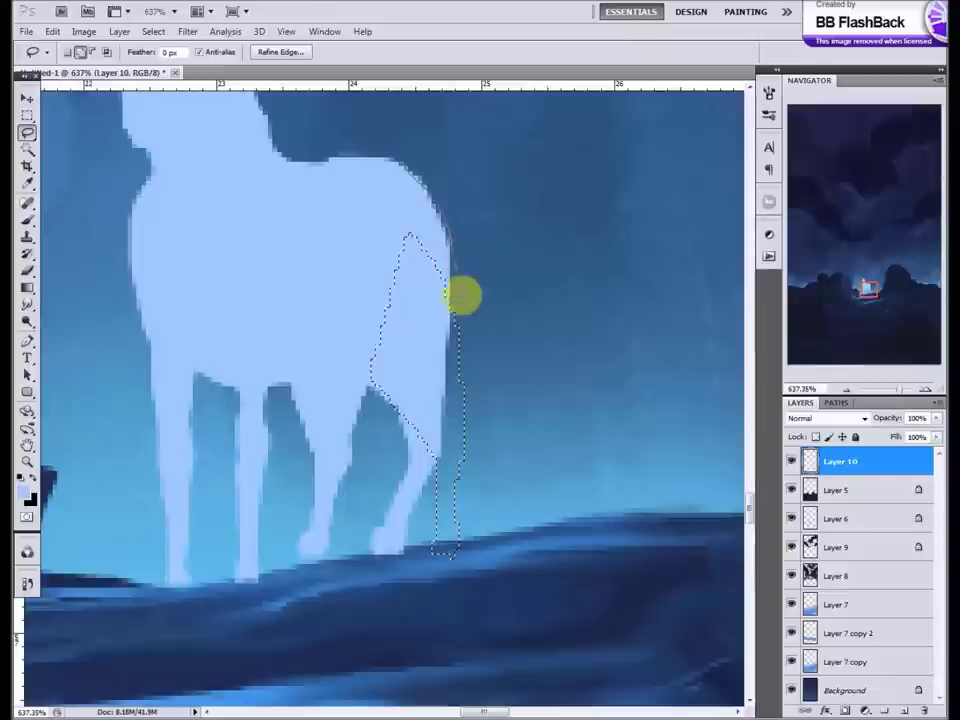
{"action": "left_click", "coordinate": [27, 219]}
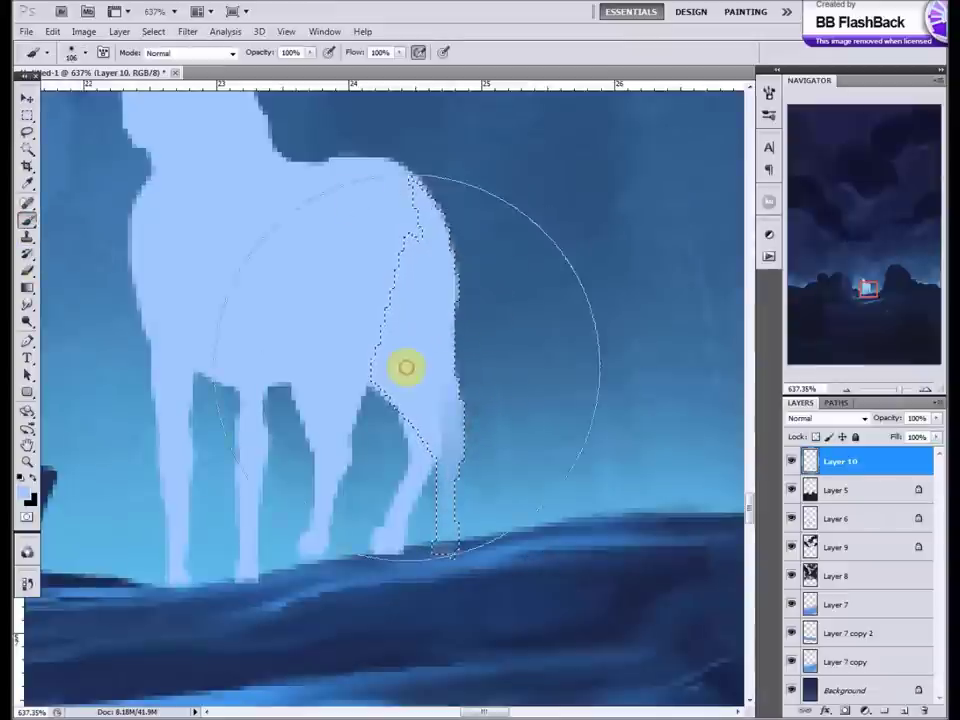
{"action": "key", "text": "l"}
{"action": "mouse_move", "coordinate": [370, 383]}
{"action": "left_mouse_down"}
{"action": "mouse_move", "coordinate": [441, 465]}
{"action": "mouse_move", "coordinate": [339, 519]}
{"action": "left_mouse_up"}
{"action": "scroll", "coordinate": [420, 360], "scroll_direction": "down", "scroll_amount": 5}
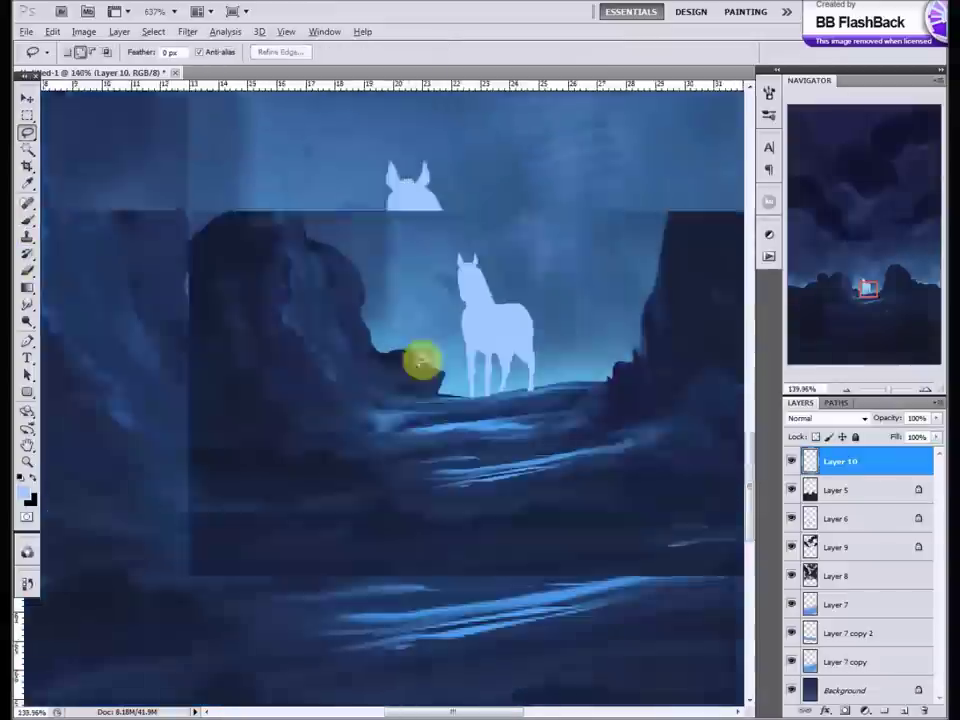
{"action": "key", "text": "v"}
{"action": "key", "text": "b"}
{"action": "scroll", "coordinate": [496, 295], "scroll_direction": "up", "scroll_amount": 3}
{"action": "scroll", "coordinate": [560, 380], "scroll_direction": "up", "scroll_amount": 2}
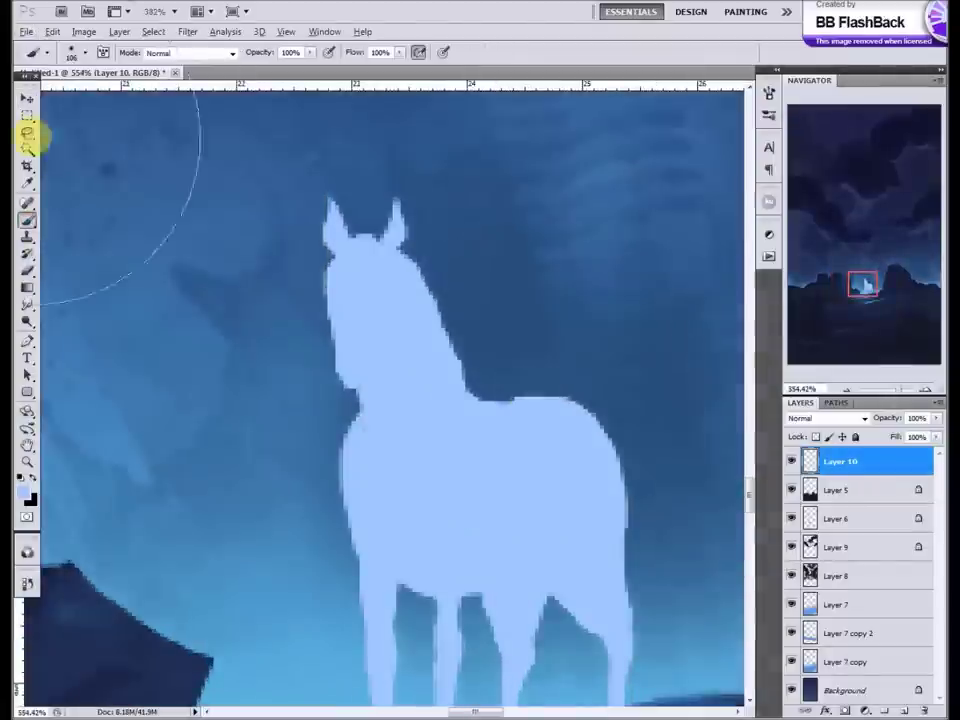
{"action": "key", "text": "l"}
Step: Lasso a rider silhouette on the horse's back and fill it light blue
{"action": "left_click_drag", "start_coordinate": [457, 248], "coordinate": [515, 233]}
{"action": "left_click_drag", "start_coordinate": [454, 262], "coordinate": [455, 263]}
{"action": "scroll", "coordinate": [488, 298], "scroll_direction": "up", "scroll_amount": 2}
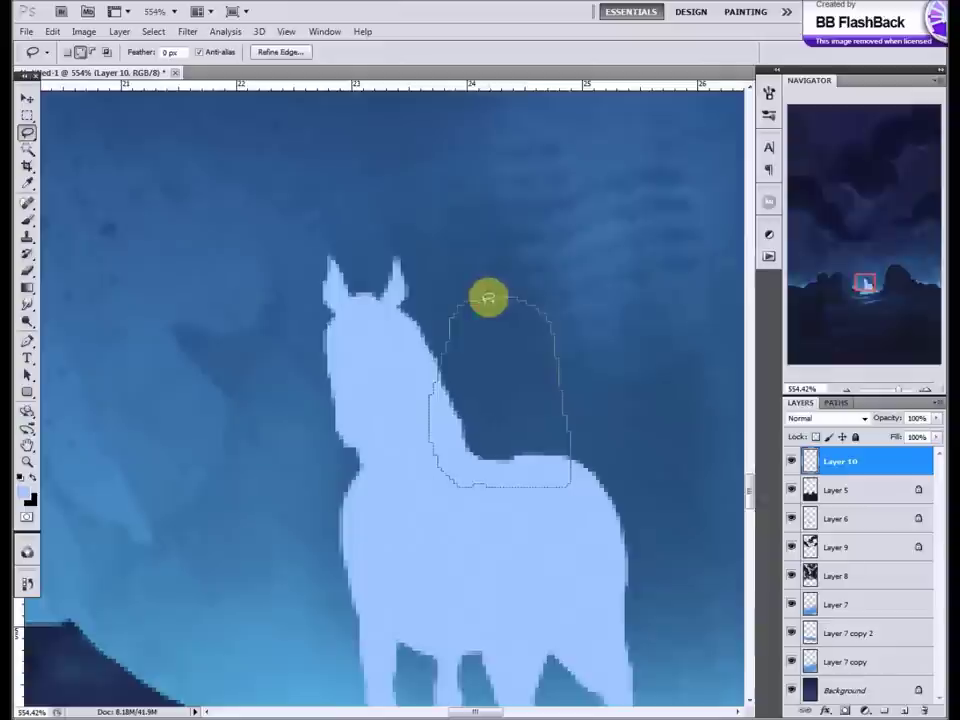
{"action": "left_click_drag", "start_coordinate": [510, 213], "coordinate": [521, 296]}
{"action": "scroll", "coordinate": [465, 302], "scroll_direction": "up", "scroll_amount": 2}
{"action": "left_click", "coordinate": [28, 220]}
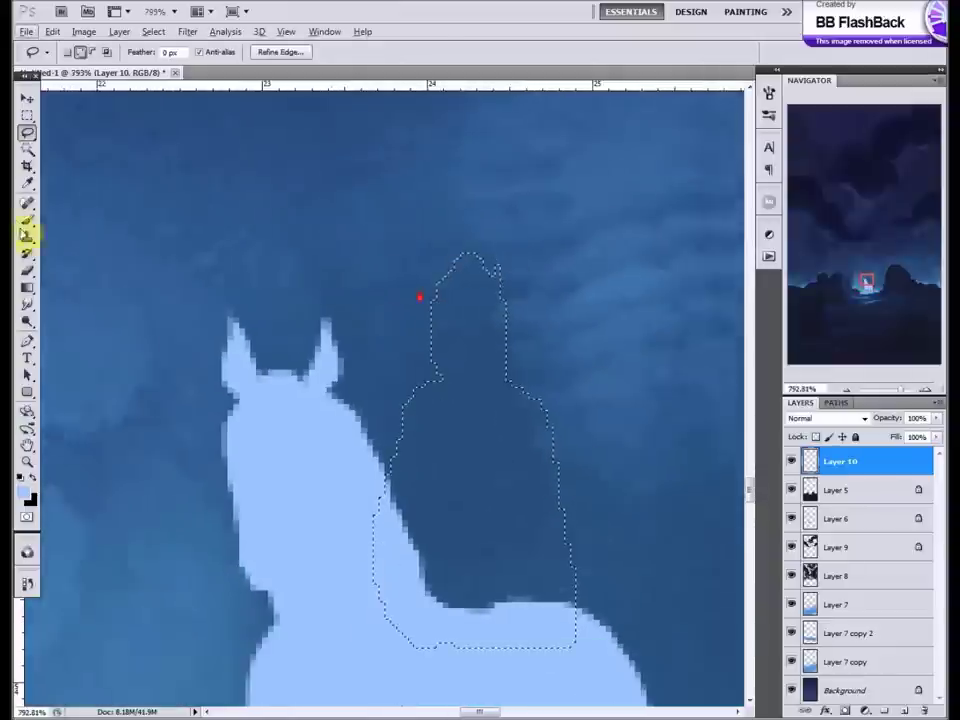
{"action": "scroll", "coordinate": [420, 296], "scroll_direction": "up", "scroll_amount": 2}
{"action": "left_click_drag", "start_coordinate": [470, 450], "coordinate": [410, 215]}
{"action": "scroll", "coordinate": [409, 216], "scroll_direction": "down", "scroll_amount": 4}
{"action": "scroll", "coordinate": [435, 347], "scroll_direction": "up", "scroll_amount": 2}
Step: Select the edge of the horse's rear leg for repainting
{"action": "key", "text": "l"}
{"action": "scroll", "coordinate": [491, 394], "scroll_direction": "up", "scroll_amount": 1}
{"action": "mouse_move", "coordinate": [474, 380]}
{"action": "left_mouse_down"}
{"action": "mouse_move", "coordinate": [449, 480]}
{"action": "mouse_move", "coordinate": [454, 451]}
{"action": "left_mouse_up"}
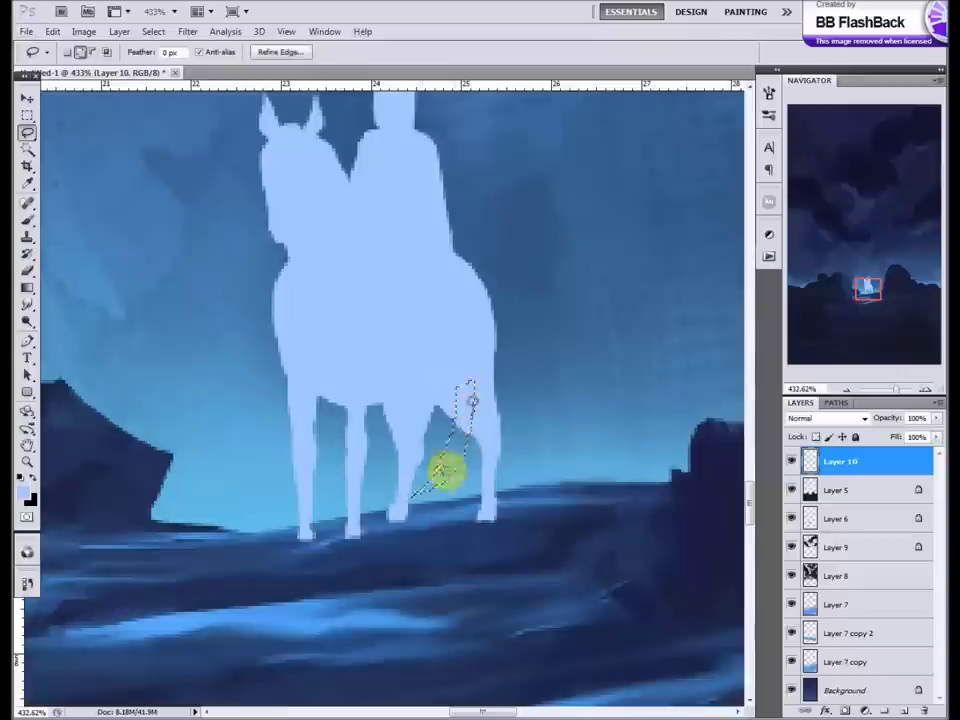
{"action": "key", "text": "b"}
{"action": "scroll", "coordinate": [375, 514], "scroll_direction": "down", "scroll_amount": 5}
{"action": "scroll", "coordinate": [460, 360], "scroll_direction": "up", "scroll_amount": 3}
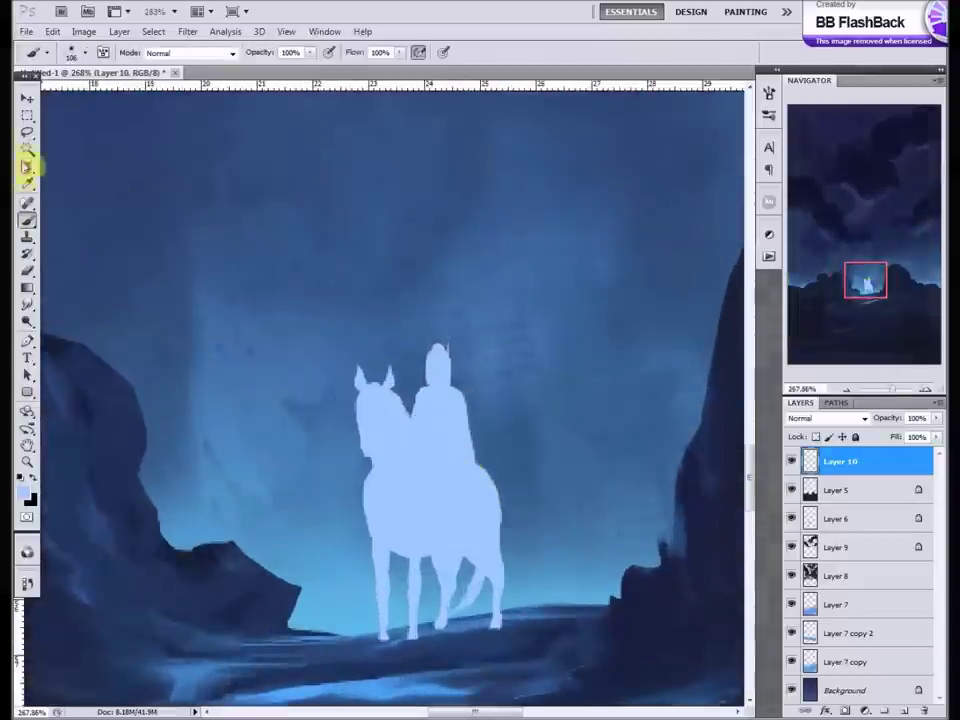
{"action": "left_click", "coordinate": [25, 492]}
Step: Confirm the new paint colour and lock Layer 10's transparent pixels
{"action": "left_click", "coordinate": [914, 433]}
{"action": "key", "text": "l"}
{"action": "left_click", "coordinate": [816, 437]}
{"action": "left_click", "coordinate": [30, 218]}
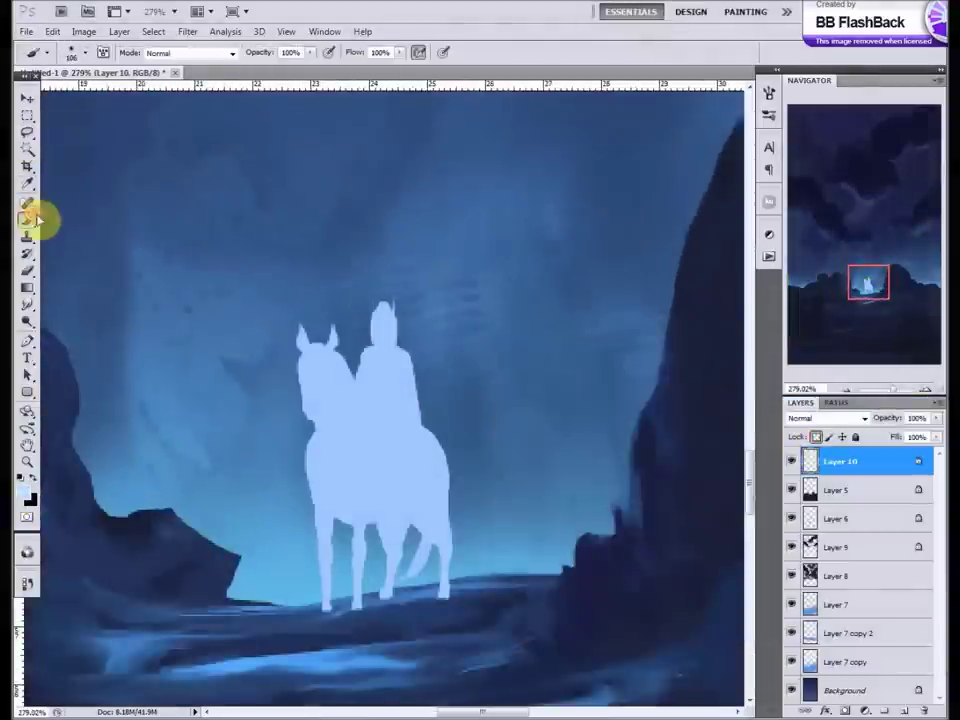
{"action": "scroll", "coordinate": [343, 377], "scroll_direction": "up", "scroll_amount": 3}
{"action": "scroll", "coordinate": [250, 290], "scroll_direction": "down", "scroll_amount": 1}
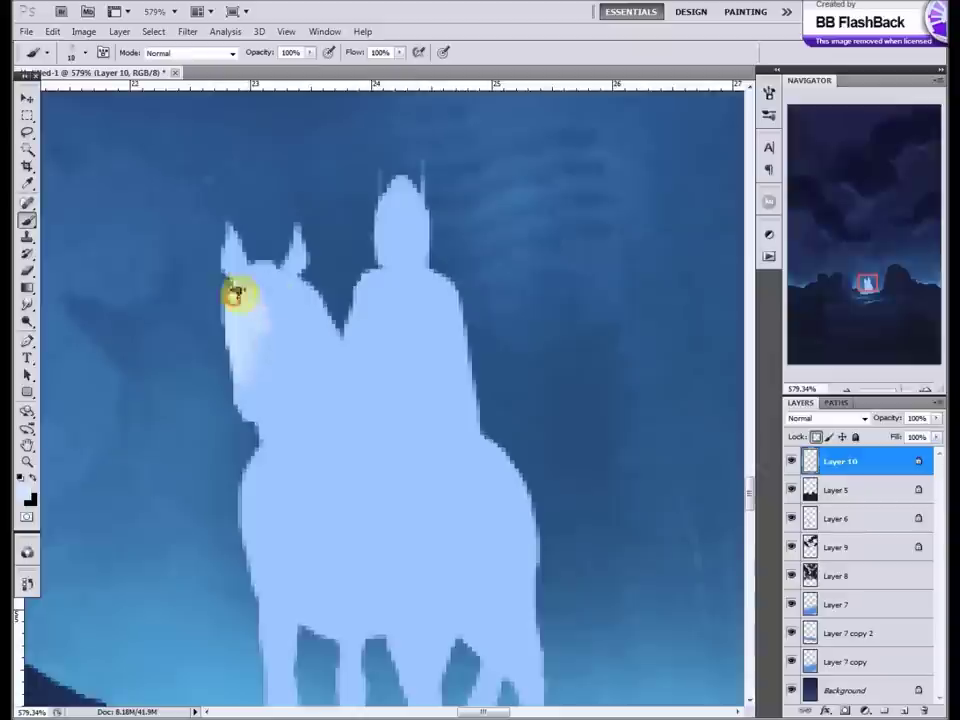
Step: Brush lighter highlight strokes over the rider, the horse's chest and body
{"action": "left_click_drag", "start_coordinate": [367, 335], "coordinate": [392, 257]}
{"action": "scroll", "coordinate": [370, 313], "scroll_direction": "down", "scroll_amount": 2}
{"action": "left_click_drag", "start_coordinate": [421, 385], "coordinate": [340, 290]}
{"action": "scroll", "coordinate": [387, 472], "scroll_direction": "down", "scroll_amount": 2}
{"action": "left_click_drag", "start_coordinate": [381, 388], "coordinate": [240, 328]}
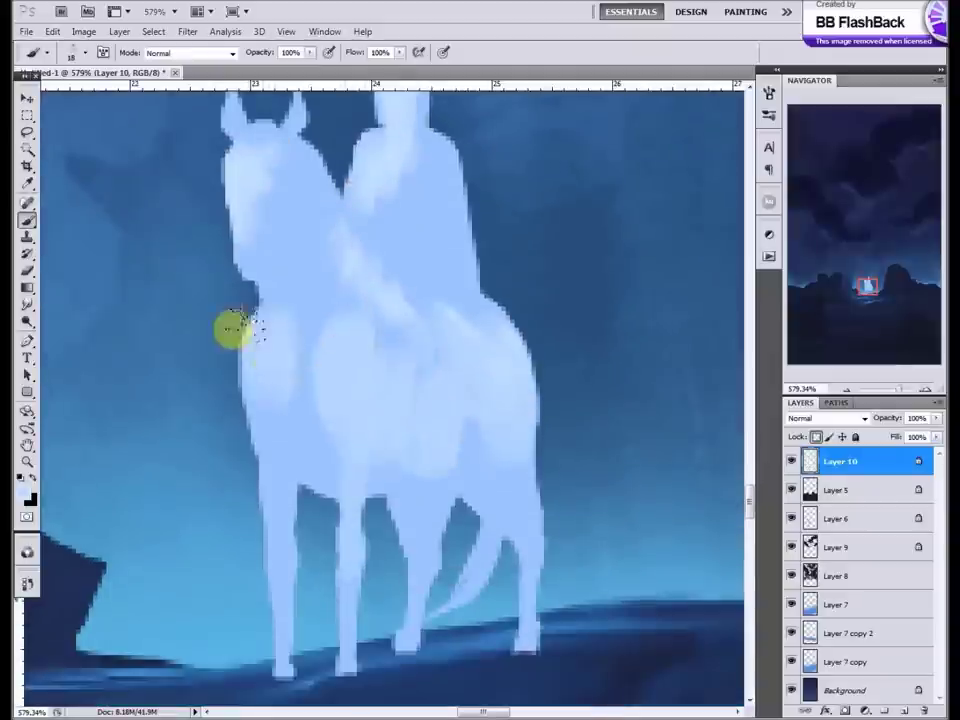
{"action": "scroll", "coordinate": [439, 390], "scroll_direction": "down", "scroll_amount": 3}
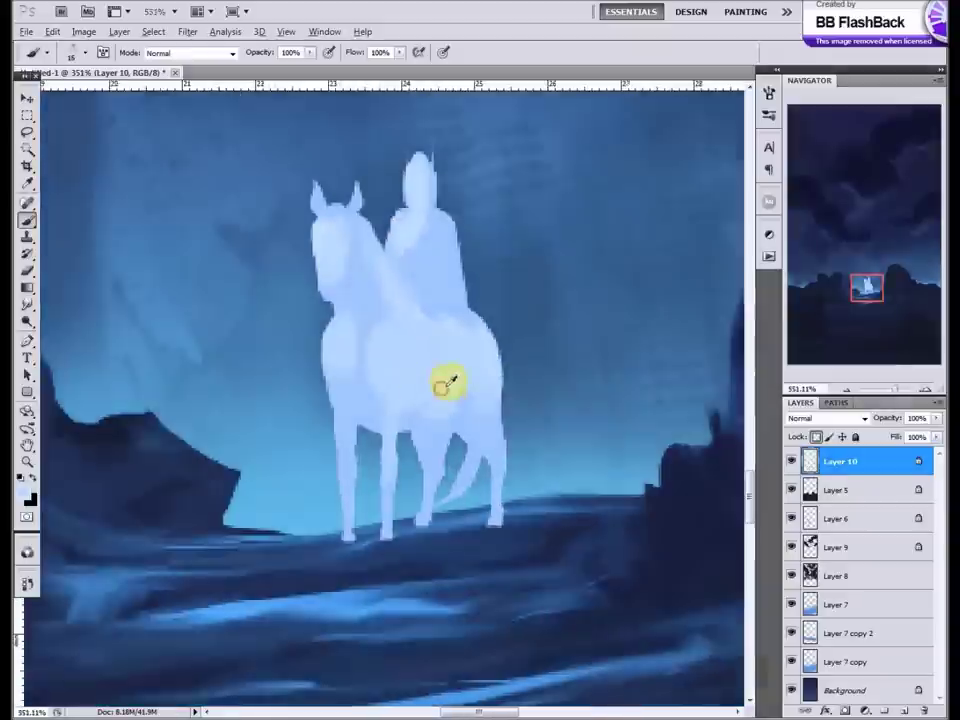
{"action": "scroll", "coordinate": [439, 450], "scroll_direction": "up", "scroll_amount": 3}
{"action": "scroll", "coordinate": [390, 423], "scroll_direction": "up", "scroll_amount": 1}
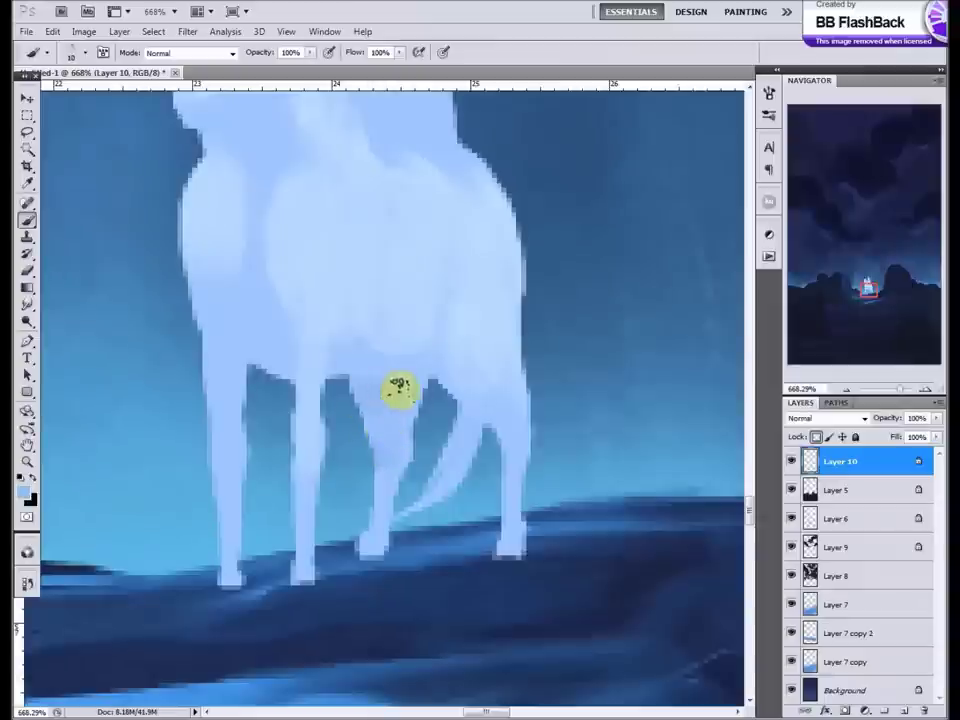
{"action": "scroll", "coordinate": [420, 440], "scroll_direction": "down", "scroll_amount": 4}
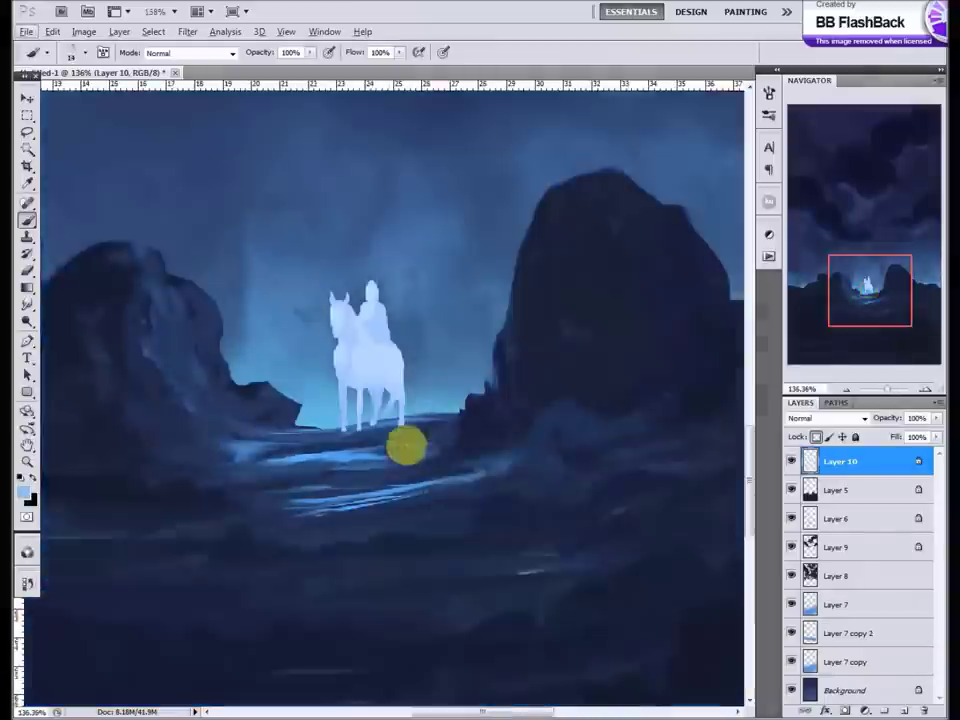
{"action": "scroll", "coordinate": [400, 400], "scroll_direction": "up", "scroll_amount": 2}
{"action": "scroll", "coordinate": [393, 377], "scroll_direction": "up", "scroll_amount": 2}
Step: Lasso one of the horse's legs, shade it, then deselect and lock transparency
{"action": "left_click", "coordinate": [27, 132]}
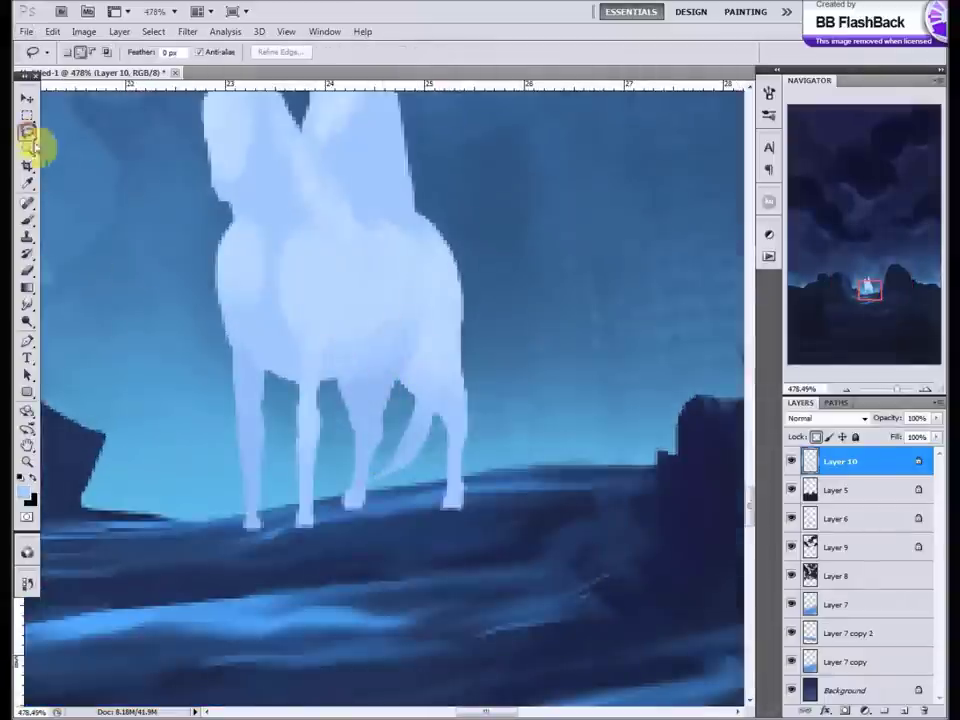
{"action": "scroll", "coordinate": [343, 508], "scroll_direction": "up", "scroll_amount": 1}
{"action": "left_click_drag", "start_coordinate": [341, 520], "coordinate": [376, 376]}
{"action": "key", "text": "b"}
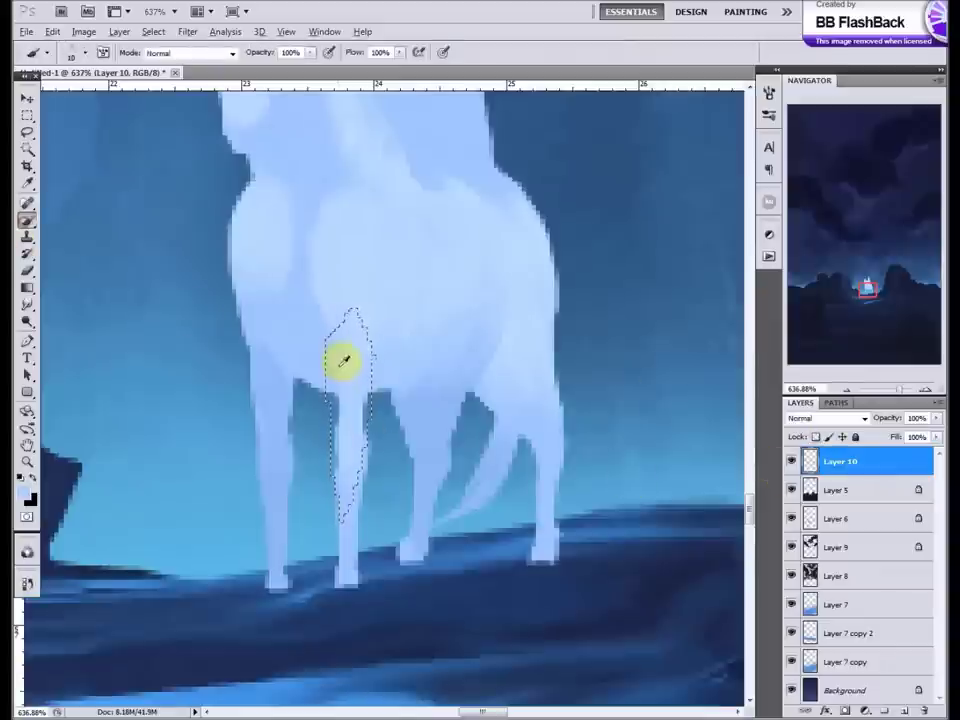
{"action": "key", "text": "ctrl+d"}
{"action": "key", "text": "slash"}
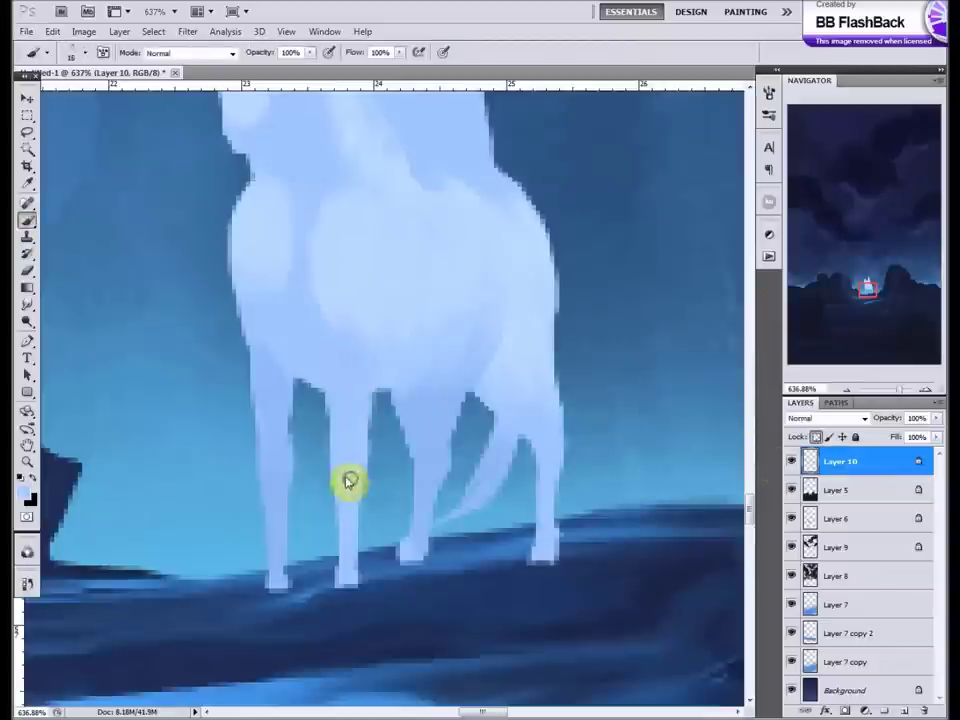
{"action": "scroll", "coordinate": [285, 250], "scroll_direction": "down", "scroll_amount": 2}
{"action": "scroll", "coordinate": [362, 325], "scroll_direction": "down", "scroll_amount": 3}
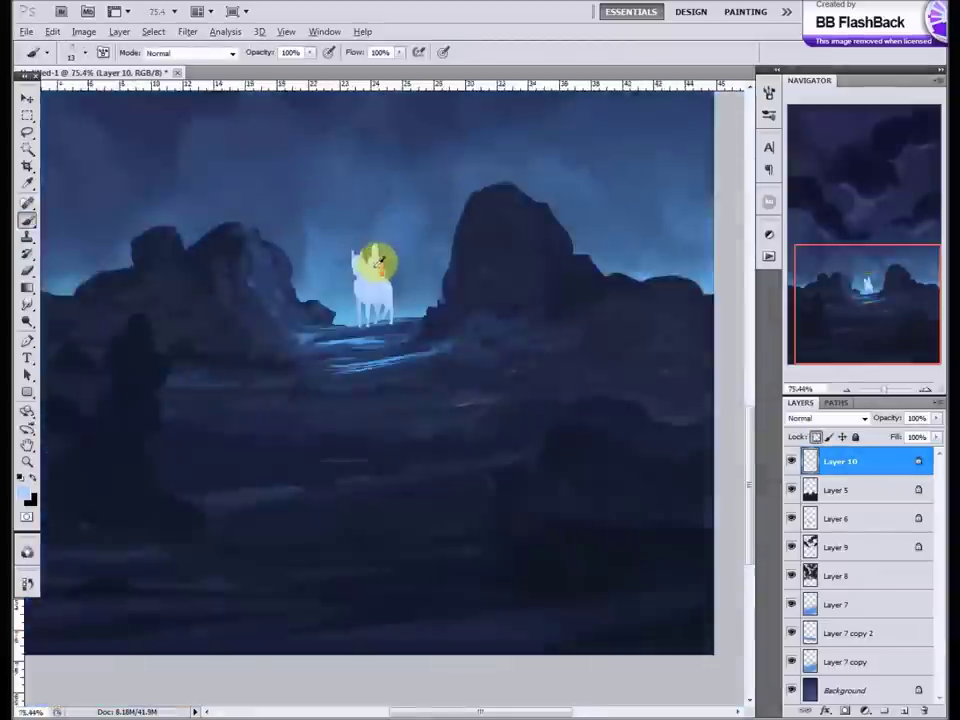
{"action": "scroll", "coordinate": [375, 264], "scroll_direction": "up", "scroll_amount": 1}
{"action": "scroll", "coordinate": [369, 285], "scroll_direction": "up", "scroll_amount": 2}
Step: Create Layer 11 and paint a large soft round-brush glow around the rider
{"action": "left_click", "coordinate": [879, 489]}
{"action": "key", "text": "ctrl+shift+alt+n"}
{"action": "scroll", "coordinate": [388, 505], "scroll_direction": "up", "scroll_amount": 2}
{"action": "right_click", "coordinate": [388, 505]}
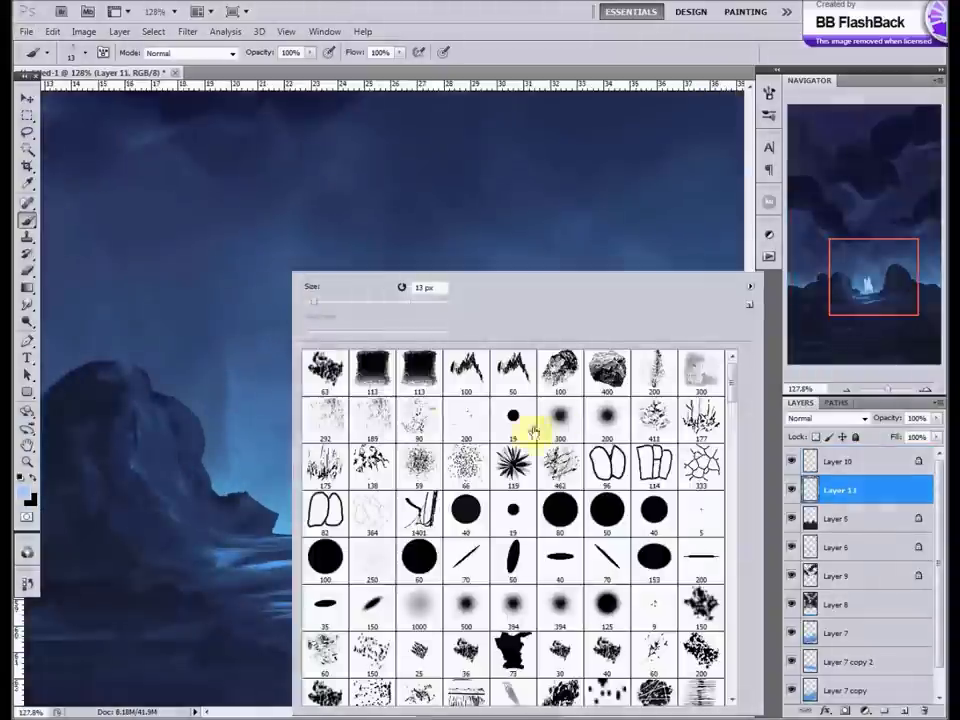
{"action": "double_click", "coordinate": [531, 428]}
{"action": "left_click", "coordinate": [330, 460]}
{"action": "left_click", "coordinate": [826, 418]}
{"action": "left_click", "coordinate": [814, 167]}
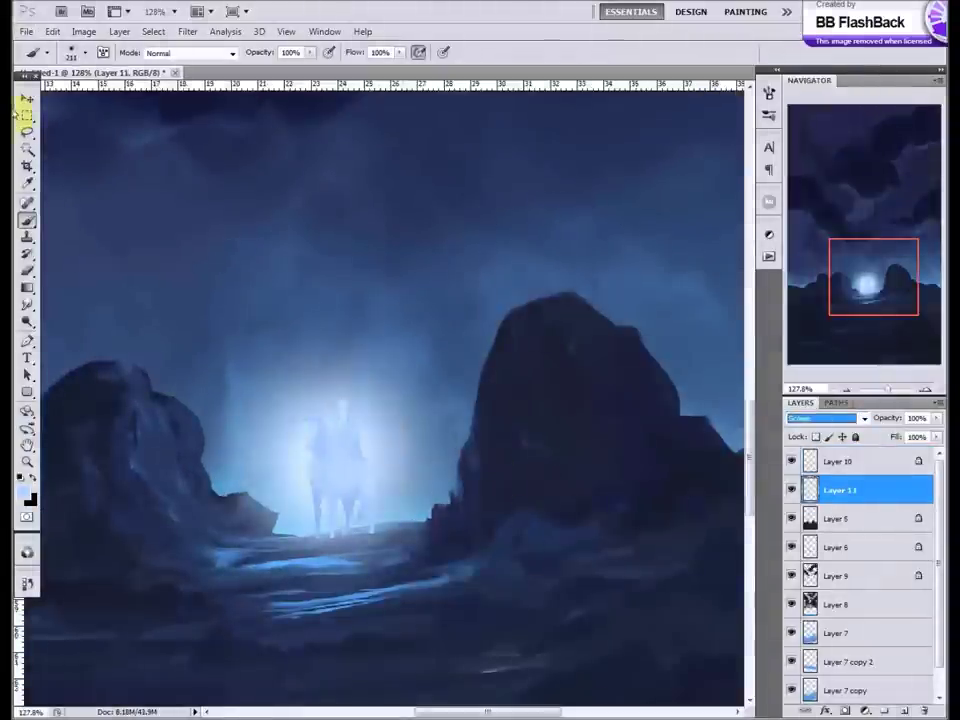
Step: Switch to a lighter blue and set the glow layer's blending to Screen
{"action": "left_click", "coordinate": [23, 491]}
{"action": "left_click", "coordinate": [681, 456]}
{"action": "left_click", "coordinate": [332, 508]}
{"action": "key", "text": "Return"}
{"action": "key", "text": "shift+alt+s"}
{"action": "scroll", "coordinate": [362, 377], "scroll_direction": "down", "scroll_amount": 2}
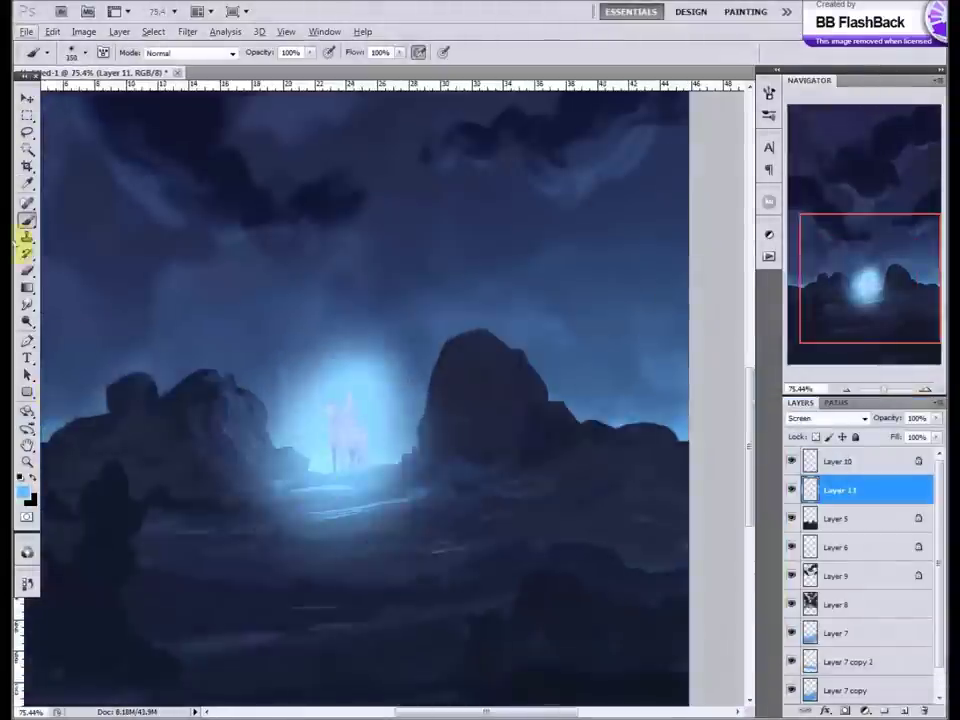
Step: Erase the glow around the rider's base with the eraser at full strength
{"action": "key", "text": "e"}
{"action": "key", "text": "0"}
{"action": "mouse_move", "coordinate": [410, 401]}
{"action": "left_mouse_down"}
{"action": "mouse_move", "coordinate": [364, 531]}
{"action": "mouse_move", "coordinate": [306, 519]}
{"action": "mouse_move", "coordinate": [296, 401]}
{"action": "left_mouse_up"}
{"action": "scroll", "coordinate": [355, 400], "scroll_direction": "down", "scroll_amount": 2}
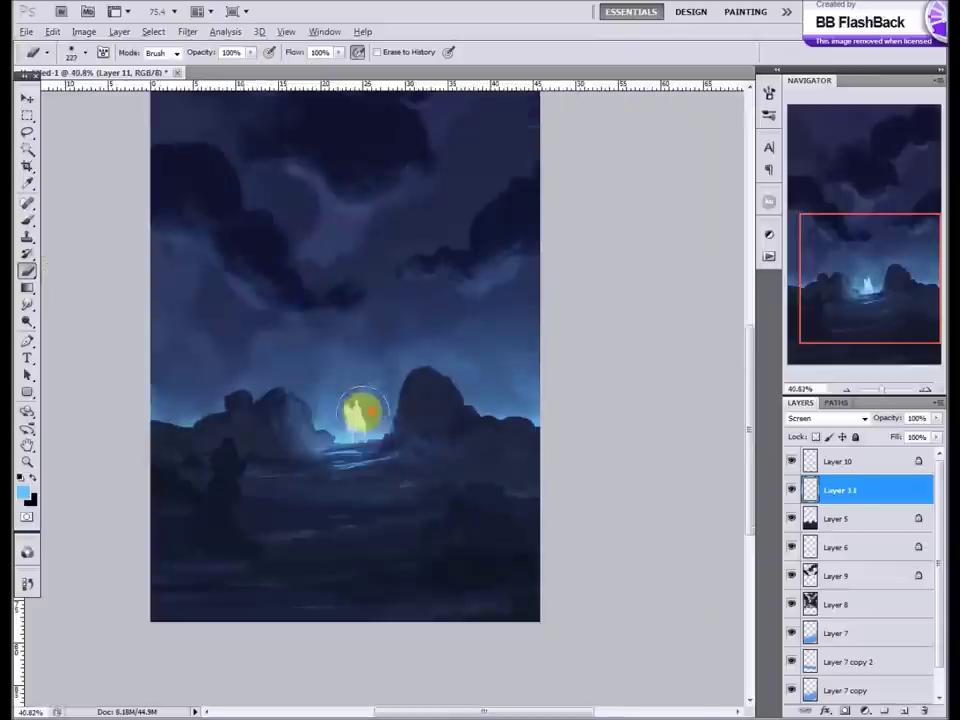
{"action": "scroll", "coordinate": [355, 400], "scroll_direction": "up", "scroll_amount": 2}
Step: Add Layer 12 for another glow and bring up the brush choices
{"action": "left_click", "coordinate": [27, 219]}
{"action": "left_click", "coordinate": [918, 710]}
{"action": "scroll", "coordinate": [400, 403], "scroll_direction": "up", "scroll_amount": 2}
{"action": "right_click", "coordinate": [400, 403]}
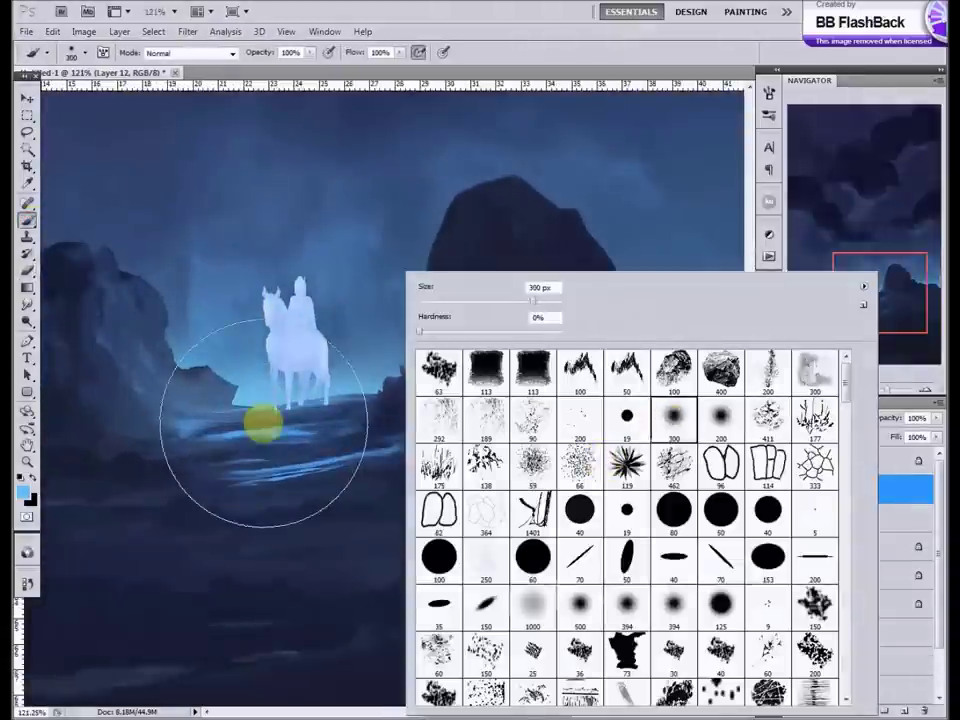
Step: Squash a soft 300 px brush glow flat on Layer 12 and recolour it orange
{"action": "left_click", "coordinate": [285, 495]}
{"action": "key", "text": "ctrl+t"}
{"action": "left_click_drag", "start_coordinate": [306, 317], "coordinate": [306, 462]}
{"action": "left_click", "coordinate": [22, 491]}
{"action": "left_click", "coordinate": [782, 621]}
{"action": "left_click", "coordinate": [913, 433]}
{"action": "key", "text": "slash"}
{"action": "key", "text": "alt+BackSpace"}
Step: Move, shrink and tilt the orange glow under the hooves, blending it as Screen
{"action": "left_click_drag", "start_coordinate": [310, 495], "coordinate": [246, 429]}
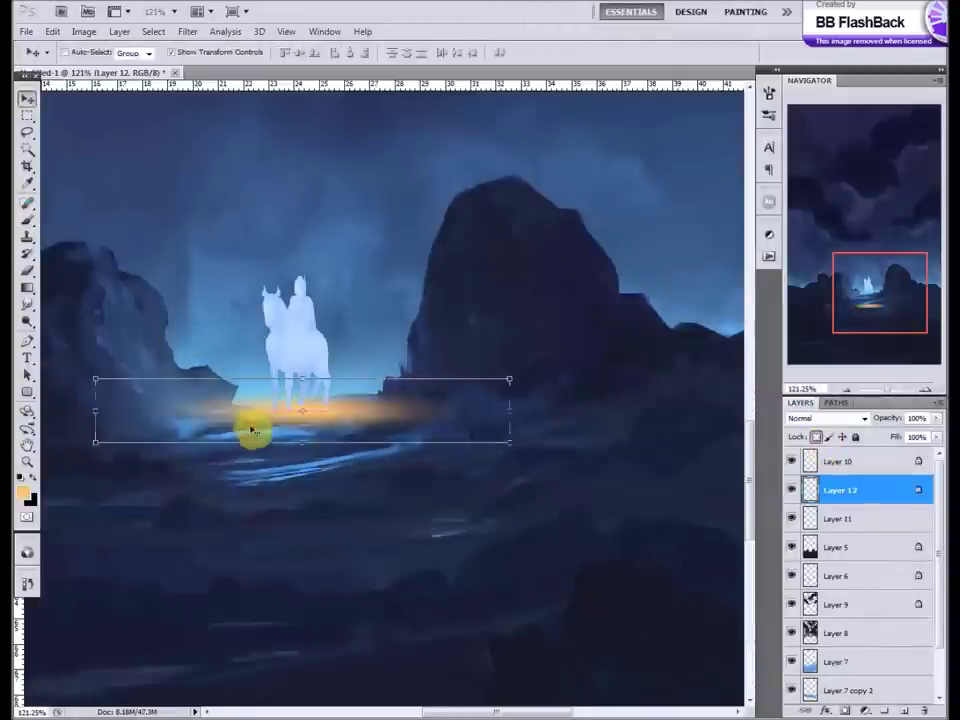
{"action": "scroll", "coordinate": [246, 429], "scroll_direction": "up", "scroll_amount": 2}
{"action": "key", "text": "ctrl+t"}
{"action": "mouse_move", "coordinate": [664, 349]}
{"action": "left_mouse_down"}
{"action": "mouse_move", "coordinate": [660, 328]}
{"action": "mouse_move", "coordinate": [578, 330]}
{"action": "left_mouse_up"}
{"action": "key", "text": "Return"}
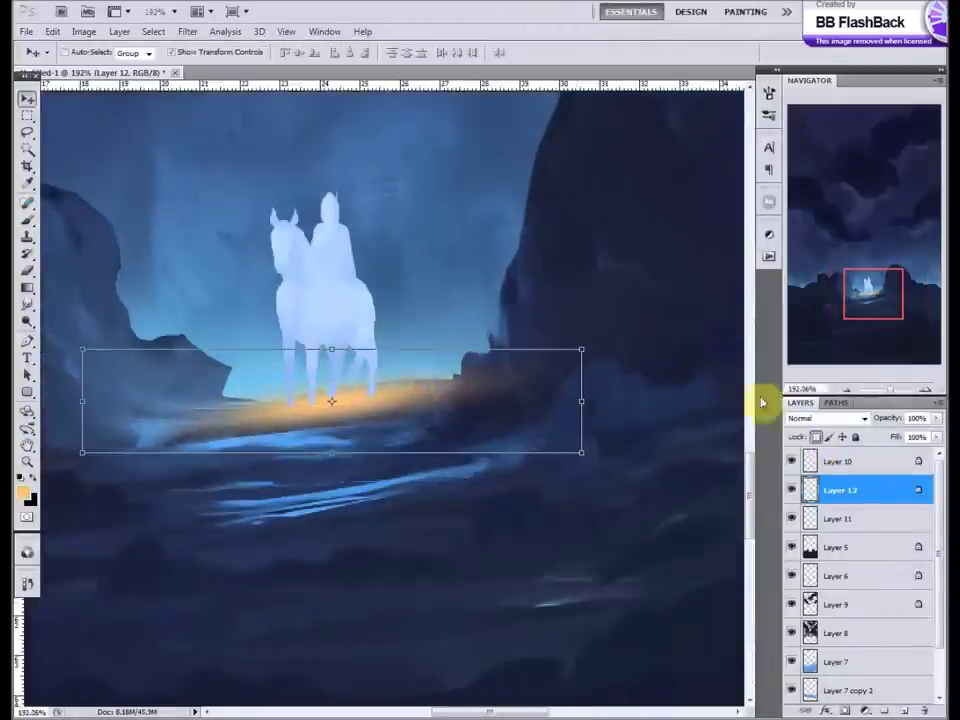
{"action": "left_click", "coordinate": [828, 418]}
Step: Break up the glow's edges with a speckled eraser brush, then add Layer 13 for ground details
{"action": "left_click", "coordinate": [27, 270]}
{"action": "right_click", "coordinate": [495, 488]}
{"action": "double_click", "coordinate": [521, 422]}
{"action": "left_click_drag", "start_coordinate": [340, 500], "coordinate": [171, 428]}
{"action": "scroll", "coordinate": [223, 401], "scroll_direction": "up", "scroll_amount": 3}
{"action": "key", "text": "ctrl+shift+n"}
{"action": "key", "text": "b"}
{"action": "right_click", "coordinate": [112, 404]}
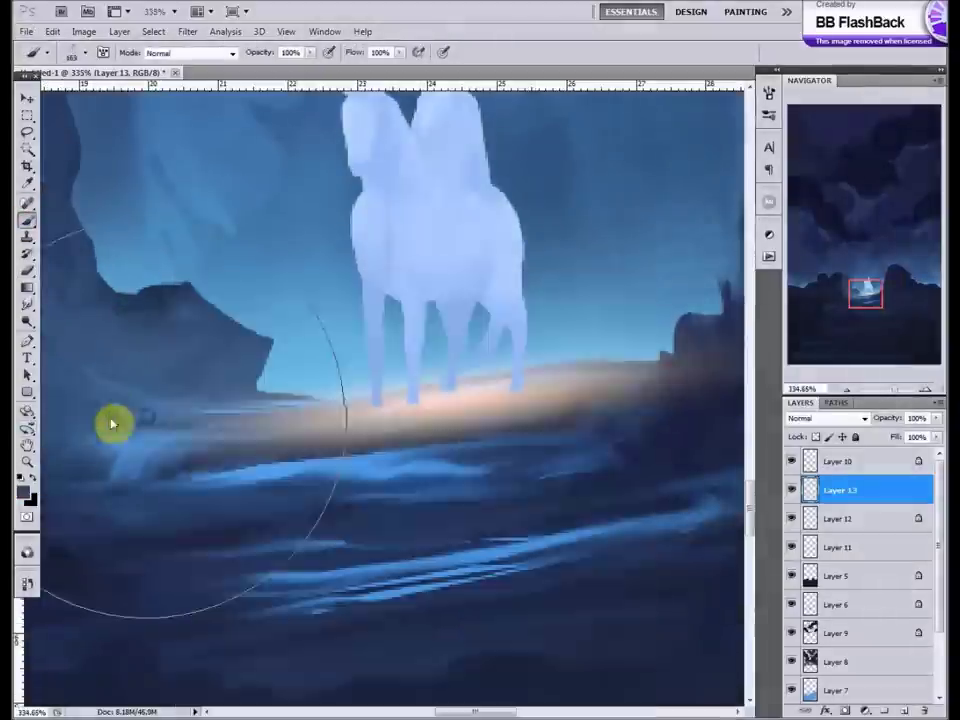
Step: Paint small-brush strokes on Layer 13 along the glowing ground, extending it left around the rider
{"action": "double_click", "coordinate": [246, 456]}
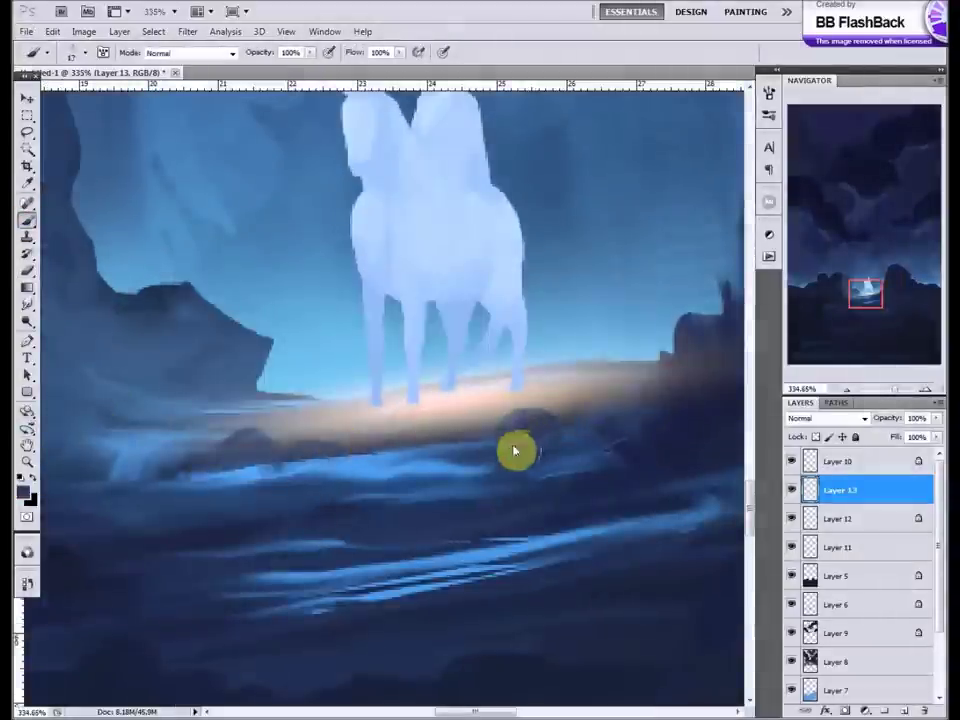
{"action": "left_click_drag", "start_coordinate": [672, 371], "coordinate": [329, 430]}
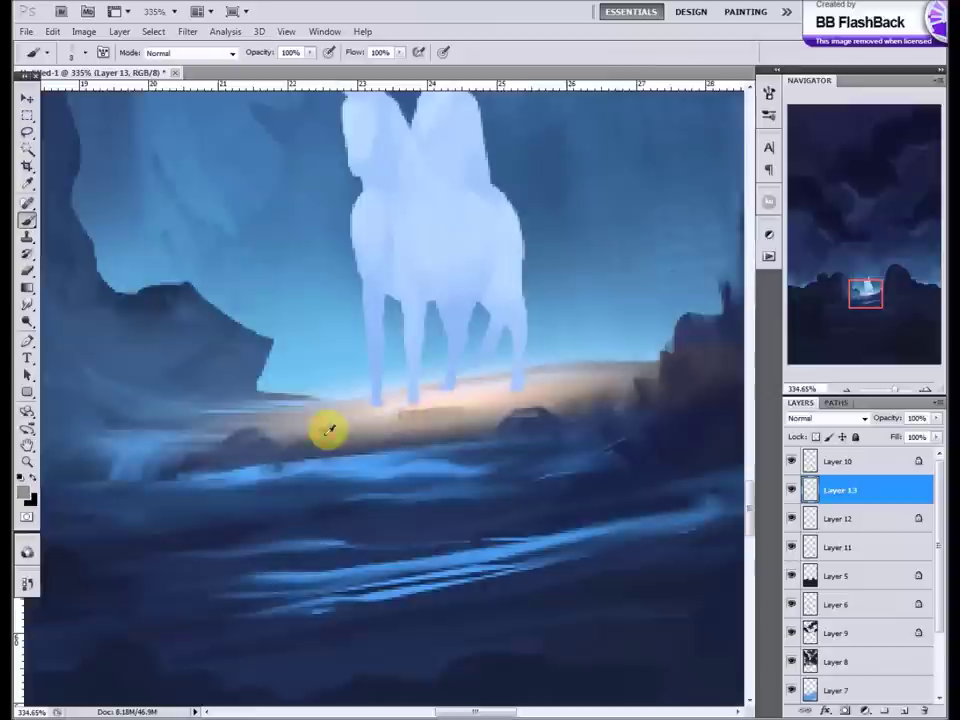
{"action": "left_click_drag", "start_coordinate": [403, 407], "coordinate": [189, 410]}
{"action": "key", "text": "ctrl+0"}
{"action": "scroll", "coordinate": [419, 413], "scroll_direction": "up", "scroll_amount": 3}
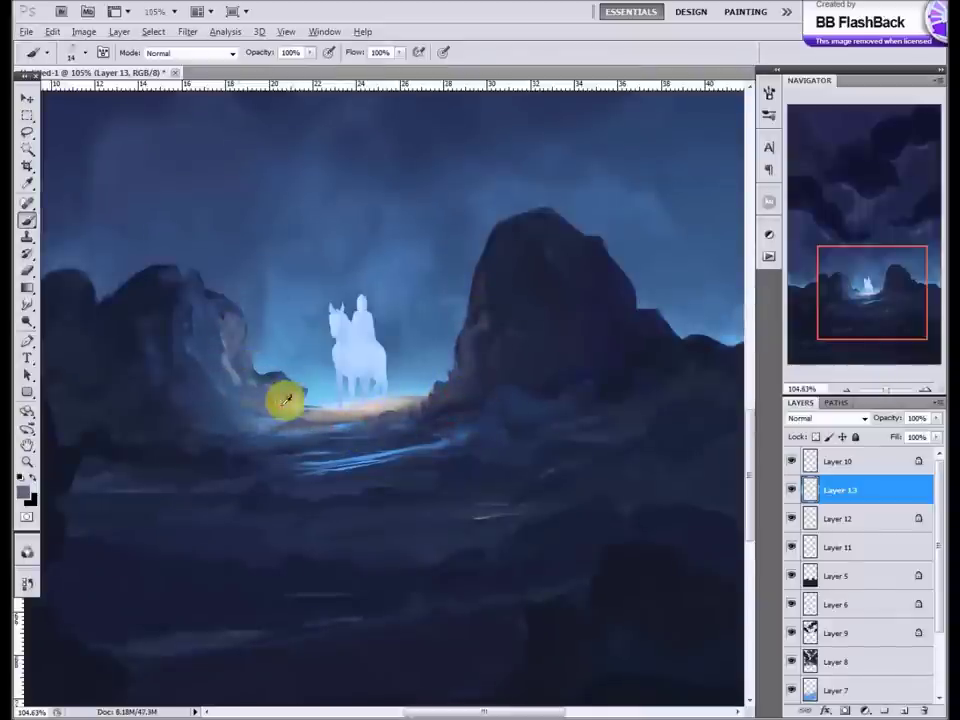
{"action": "scroll", "coordinate": [317, 368], "scroll_direction": "down", "scroll_amount": 3}
{"action": "scroll", "coordinate": [257, 400], "scroll_direction": "down", "scroll_amount": 2}
{"action": "scroll", "coordinate": [386, 493], "scroll_direction": "up", "scroll_amount": 2}
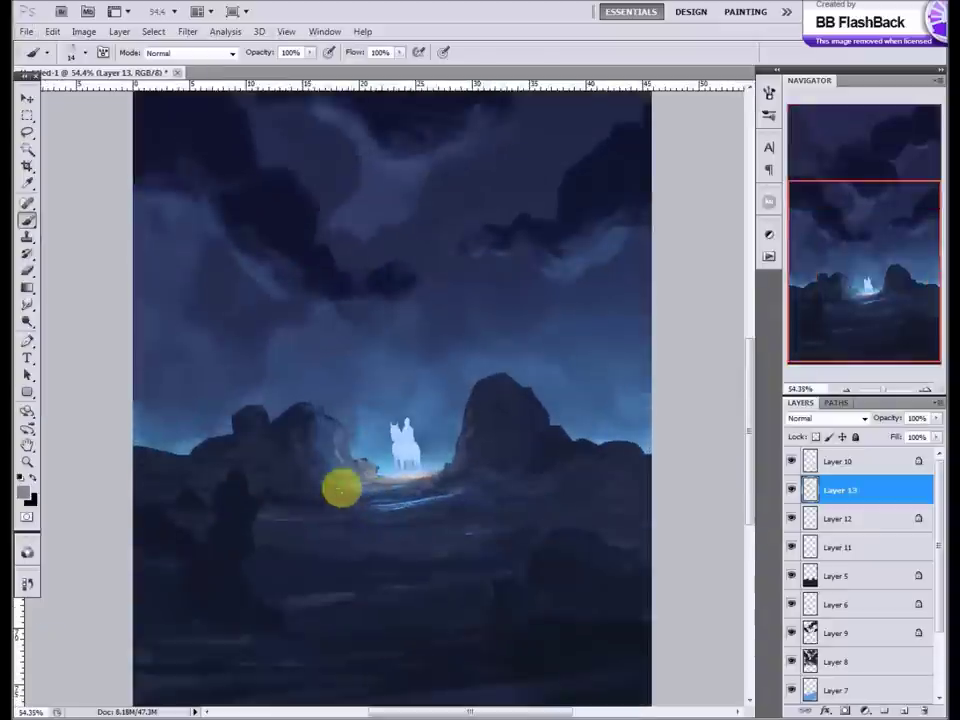
{"action": "scroll", "coordinate": [375, 456], "scroll_direction": "up", "scroll_amount": 1}
{"action": "scroll", "coordinate": [420, 470], "scroll_direction": "down", "scroll_amount": 2}
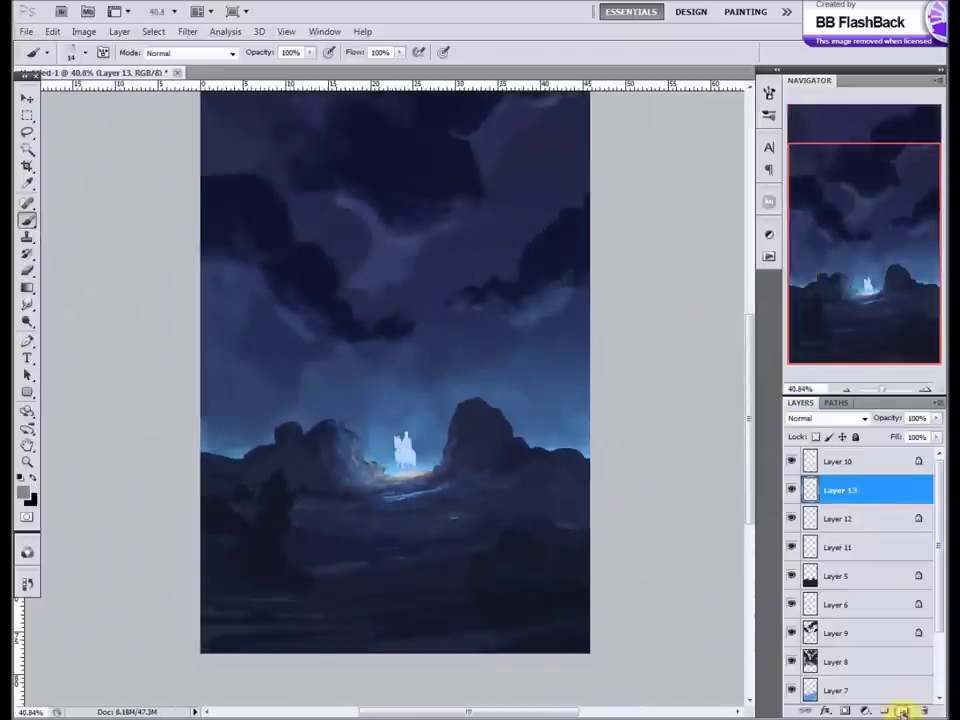
Step: On a new Layer 14, paint orange strokes rising from the rider into the sky
{"action": "left_click", "coordinate": [901, 711]}
{"action": "left_click", "coordinate": [22, 490]}
{"action": "left_click", "coordinate": [703, 471]}
{"action": "key", "text": "Return"}
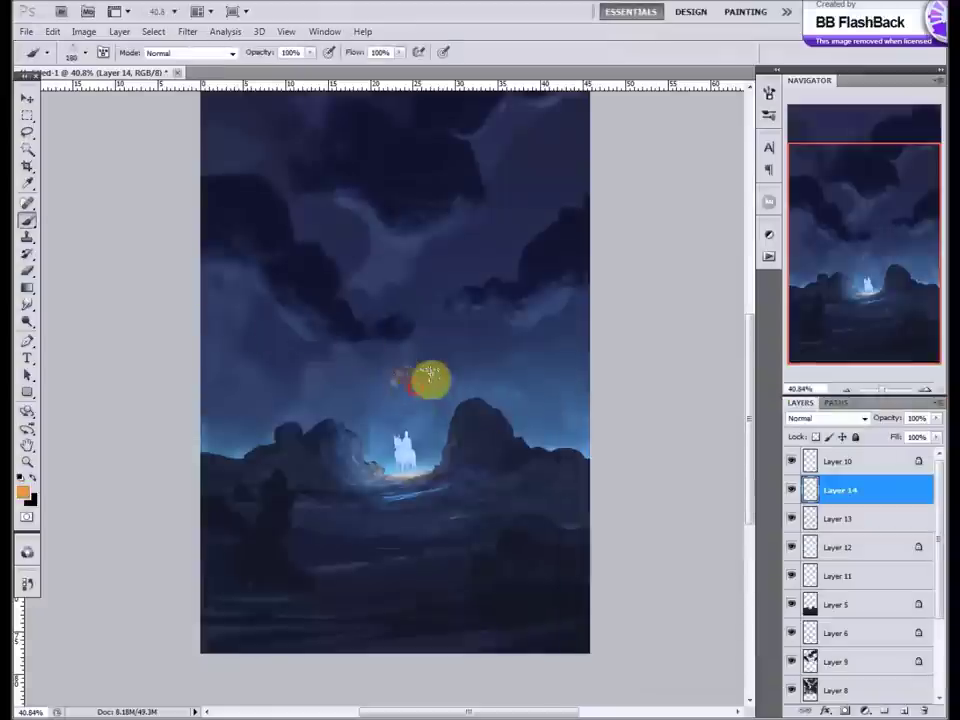
{"action": "mouse_move", "coordinate": [430, 378]}
{"action": "left_mouse_down"}
{"action": "mouse_move", "coordinate": [456, 263]}
{"action": "mouse_move", "coordinate": [458, 418]}
{"action": "left_mouse_up"}
{"action": "mouse_move", "coordinate": [498, 383]}
{"action": "left_mouse_down"}
{"action": "mouse_move", "coordinate": [371, 296]}
{"action": "mouse_move", "coordinate": [300, 210]}
{"action": "mouse_move", "coordinate": [407, 154]}
{"action": "left_mouse_up"}
{"action": "scroll", "coordinate": [371, 296], "scroll_direction": "up", "scroll_amount": 2}
{"action": "scroll", "coordinate": [300, 210], "scroll_direction": "up", "scroll_amount": 1}
Step: Smudge the orange paint upward and leftward into thin smoky streaks
{"action": "key", "text": "r"}
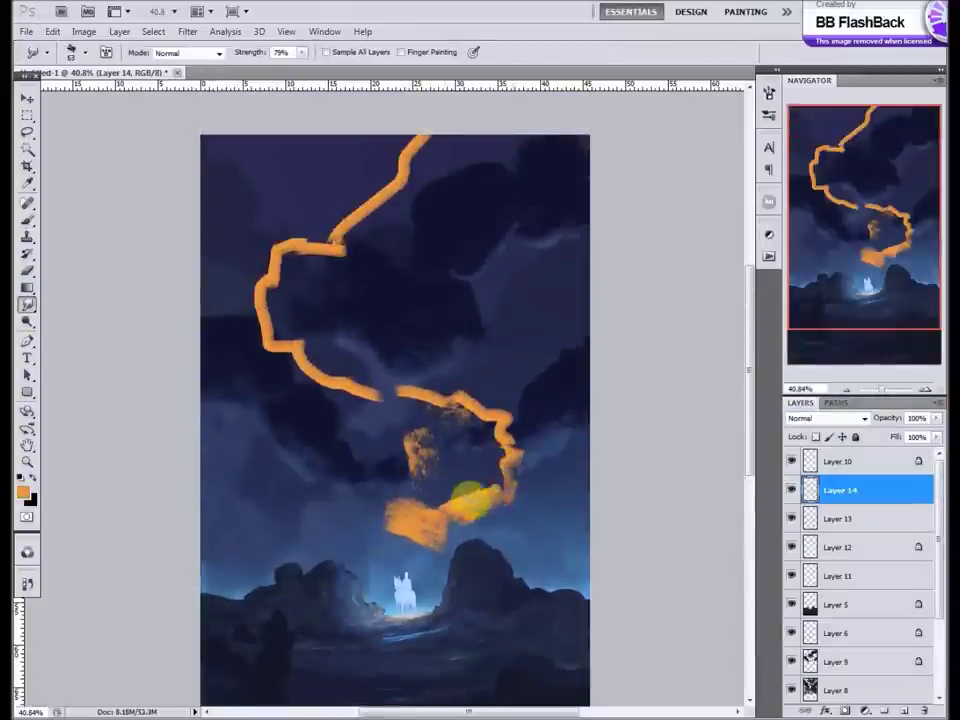
{"action": "mouse_move", "coordinate": [443, 525]}
{"action": "left_mouse_down"}
{"action": "mouse_move", "coordinate": [386, 510]}
{"action": "mouse_move", "coordinate": [447, 560]}
{"action": "left_mouse_up"}
{"action": "scroll", "coordinate": [386, 510], "scroll_direction": "up", "scroll_amount": 3}
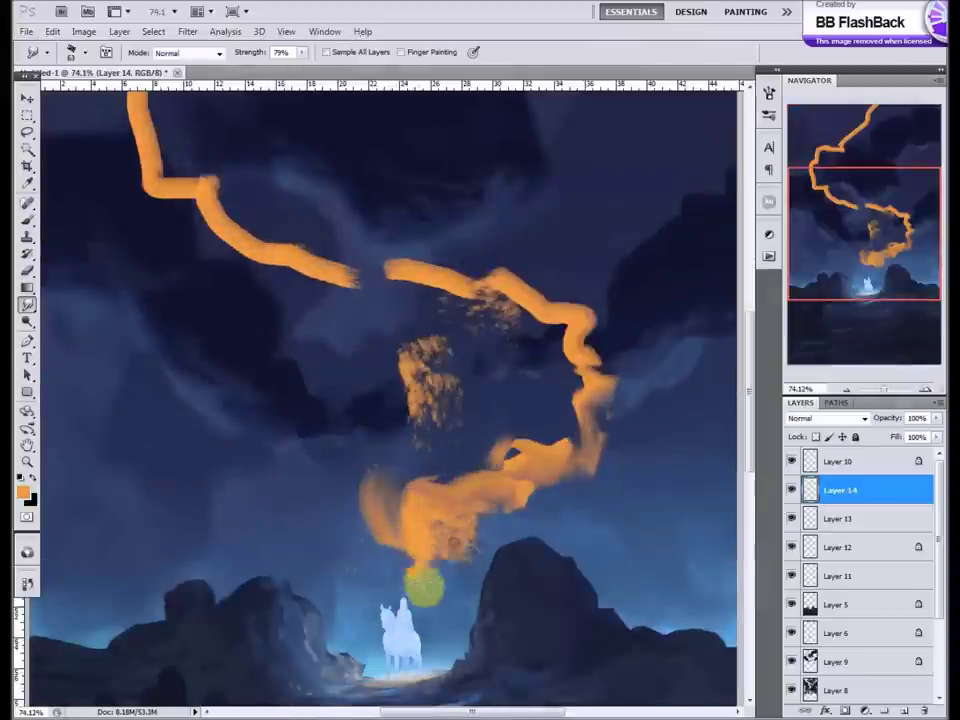
{"action": "mouse_move", "coordinate": [412, 604]}
{"action": "left_mouse_down"}
{"action": "mouse_move", "coordinate": [480, 476]}
{"action": "mouse_move", "coordinate": [452, 396]}
{"action": "mouse_move", "coordinate": [373, 315]}
{"action": "mouse_move", "coordinate": [436, 310]}
{"action": "left_mouse_up"}
{"action": "mouse_move", "coordinate": [585, 349]}
{"action": "left_mouse_down"}
{"action": "mouse_move", "coordinate": [467, 274]}
{"action": "mouse_move", "coordinate": [381, 294]}
{"action": "mouse_move", "coordinate": [231, 251]}
{"action": "mouse_move", "coordinate": [210, 189]}
{"action": "left_mouse_up"}
{"action": "scroll", "coordinate": [210, 189], "scroll_direction": "down", "scroll_amount": 2}
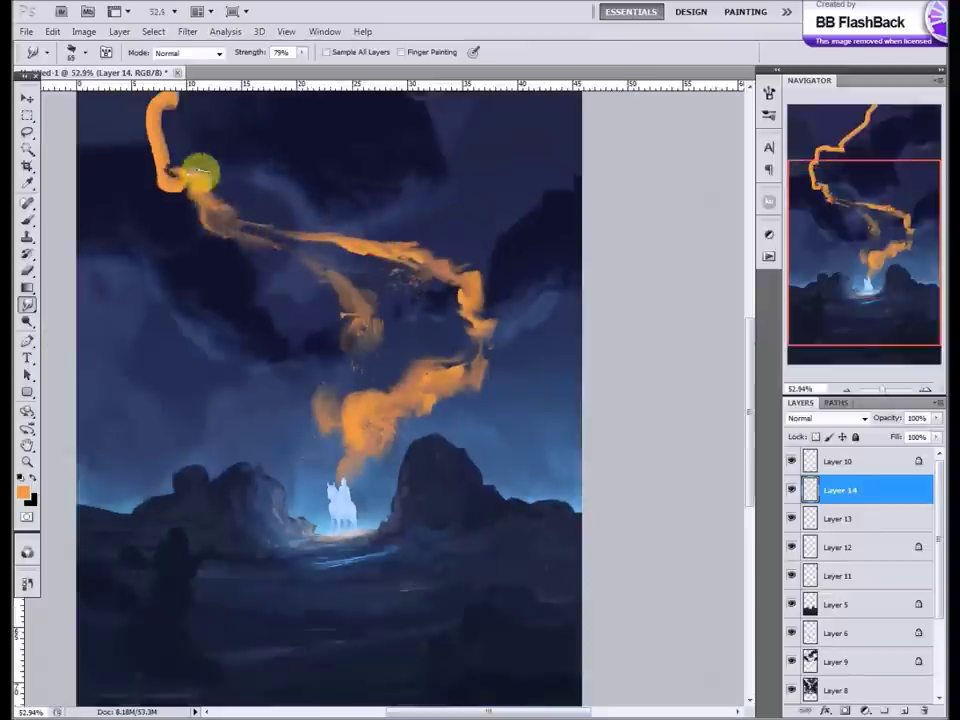
{"action": "scroll", "coordinate": [170, 165], "scroll_direction": "up", "scroll_amount": 2}
{"action": "scroll", "coordinate": [182, 128], "scroll_direction": "up", "scroll_amount": 1}
{"action": "scroll", "coordinate": [261, 218], "scroll_direction": "up", "scroll_amount": 3}
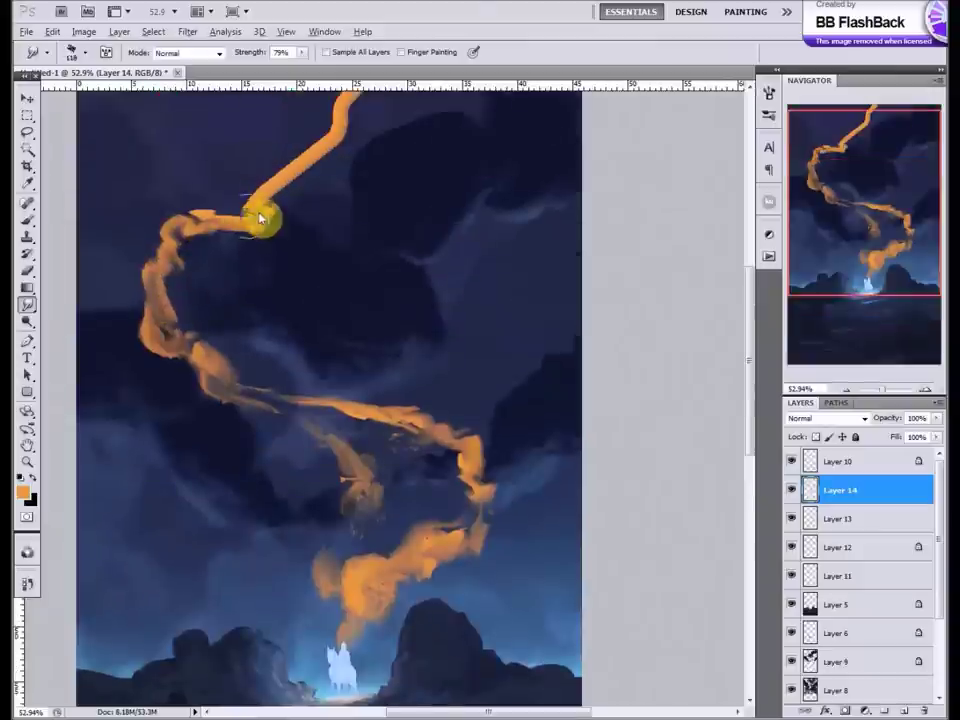
{"action": "scroll", "coordinate": [302, 210], "scroll_direction": "up", "scroll_amount": 1}
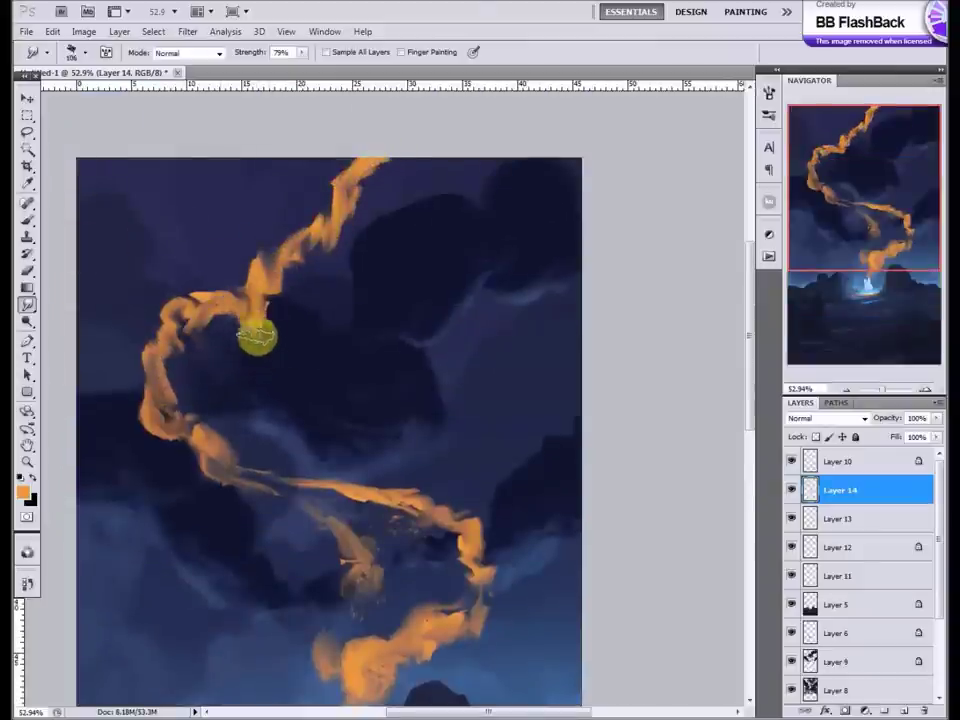
Step: Smooth and smudge the smoke along its left curve across the whole canvas
{"action": "key", "text": "F5"}
{"action": "key", "text": "F5"}
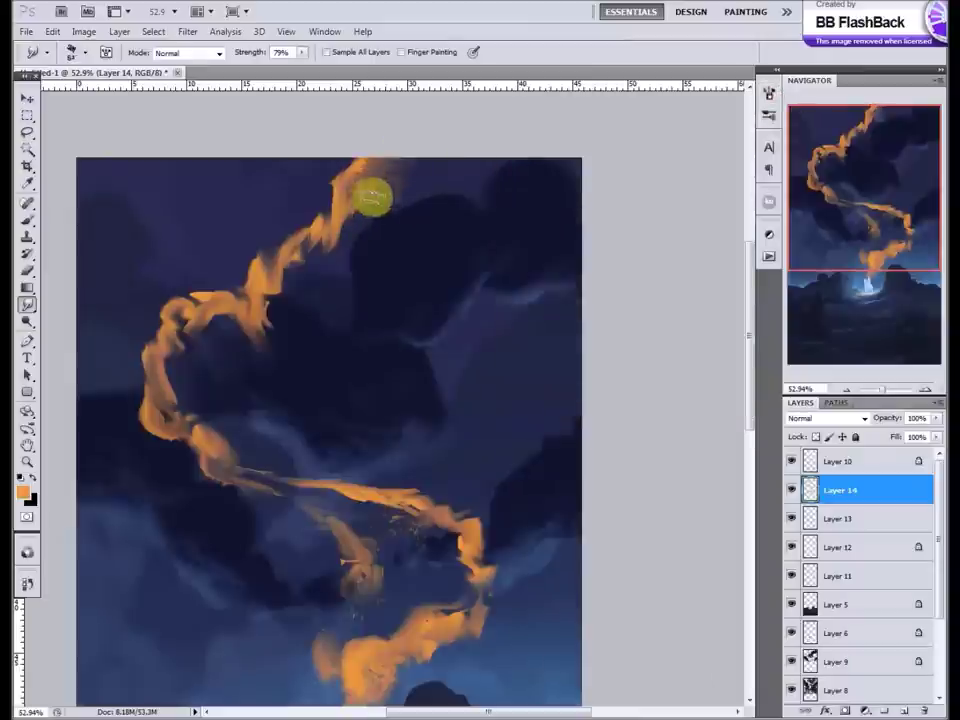
{"action": "mouse_move", "coordinate": [313, 257]}
{"action": "left_mouse_down"}
{"action": "mouse_move", "coordinate": [214, 311]}
{"action": "mouse_move", "coordinate": [215, 413]}
{"action": "left_mouse_up"}
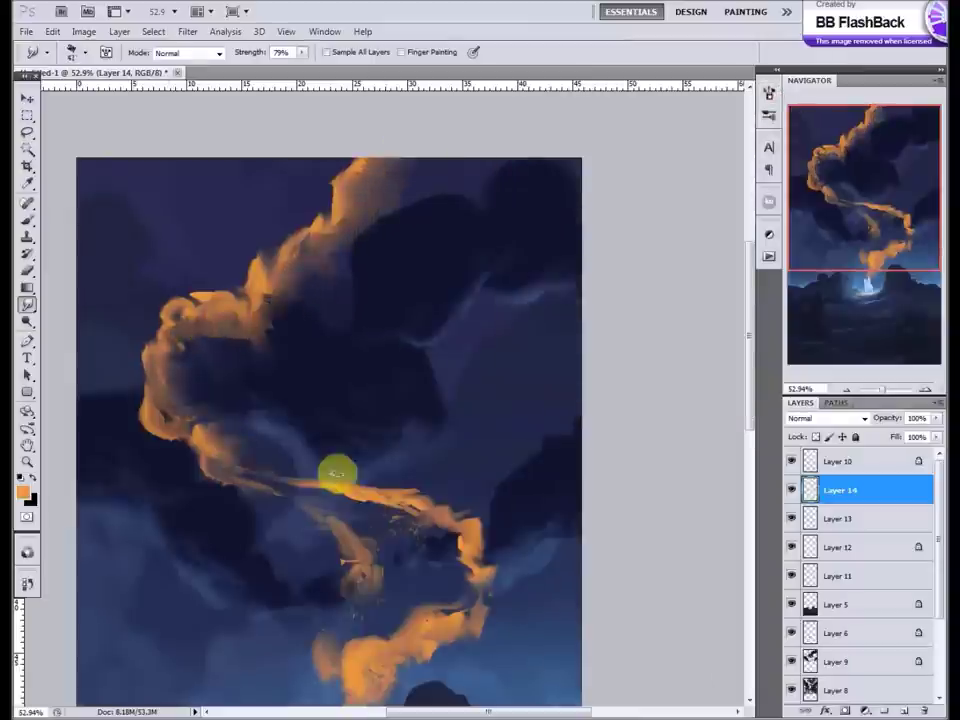
{"action": "key", "text": "ctrl+0"}
{"action": "left_click_drag", "start_coordinate": [413, 386], "coordinate": [266, 313]}
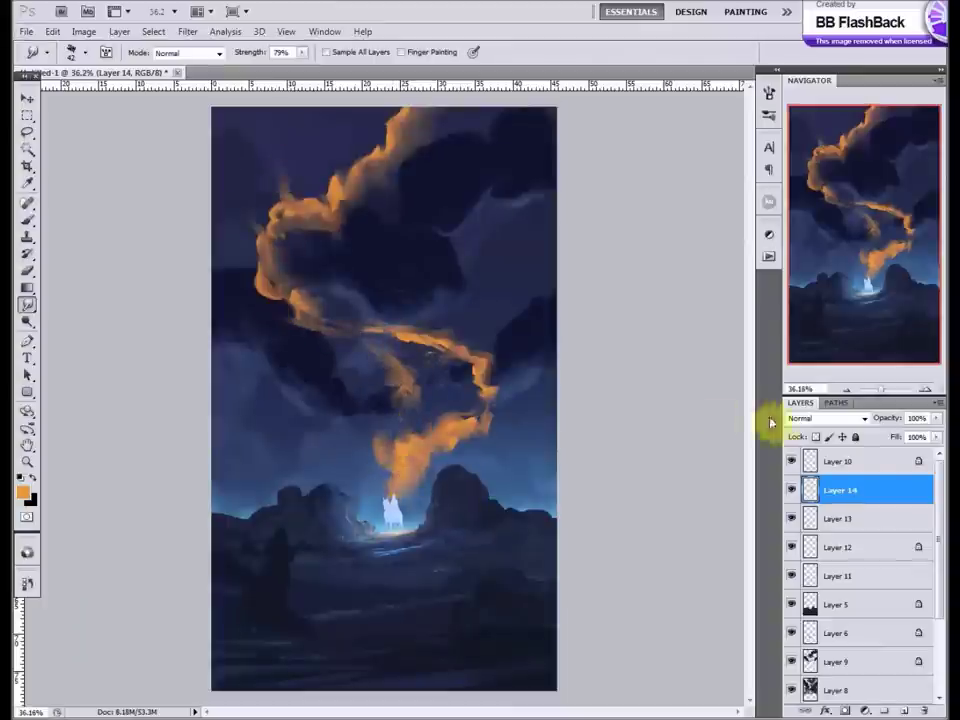
Step: Set the smoke layer to Screen blending and soften it with a Gaussian Blur
{"action": "key", "text": "shift+alt+s"}
{"action": "left_click", "coordinate": [29, 275]}
{"action": "left_click", "coordinate": [187, 31]}
{"action": "left_click", "coordinate": [396, 218]}
{"action": "key", "text": "Return"}
{"action": "key", "text": "r"}
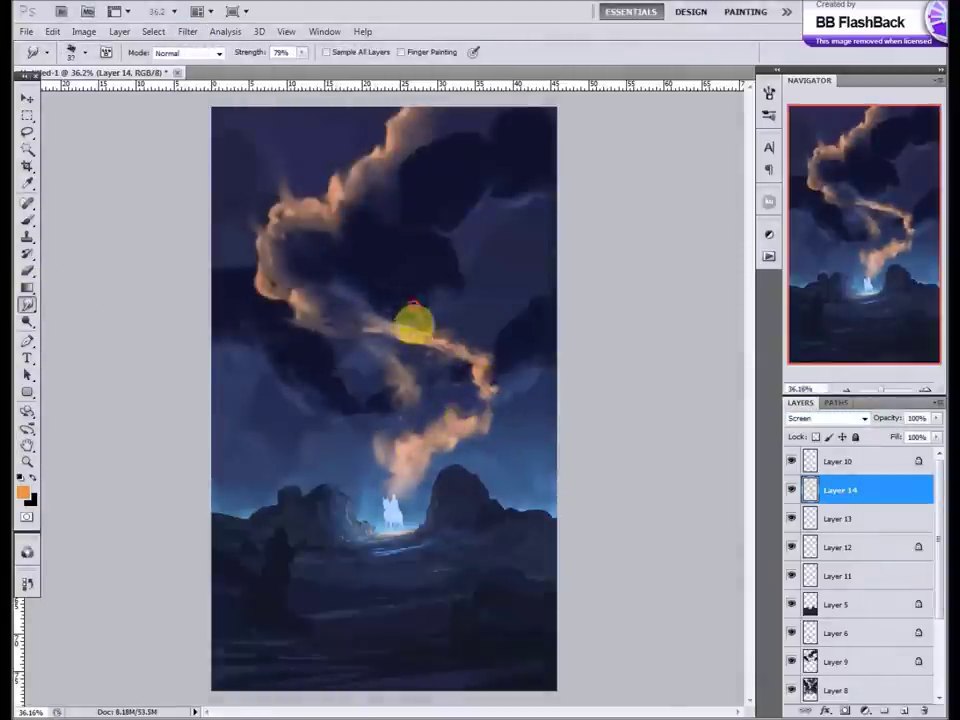
{"action": "scroll", "coordinate": [393, 531], "scroll_direction": "up", "scroll_amount": 5}
{"action": "left_click", "coordinate": [26, 96]}
{"action": "key", "text": "alt+bracketright"}
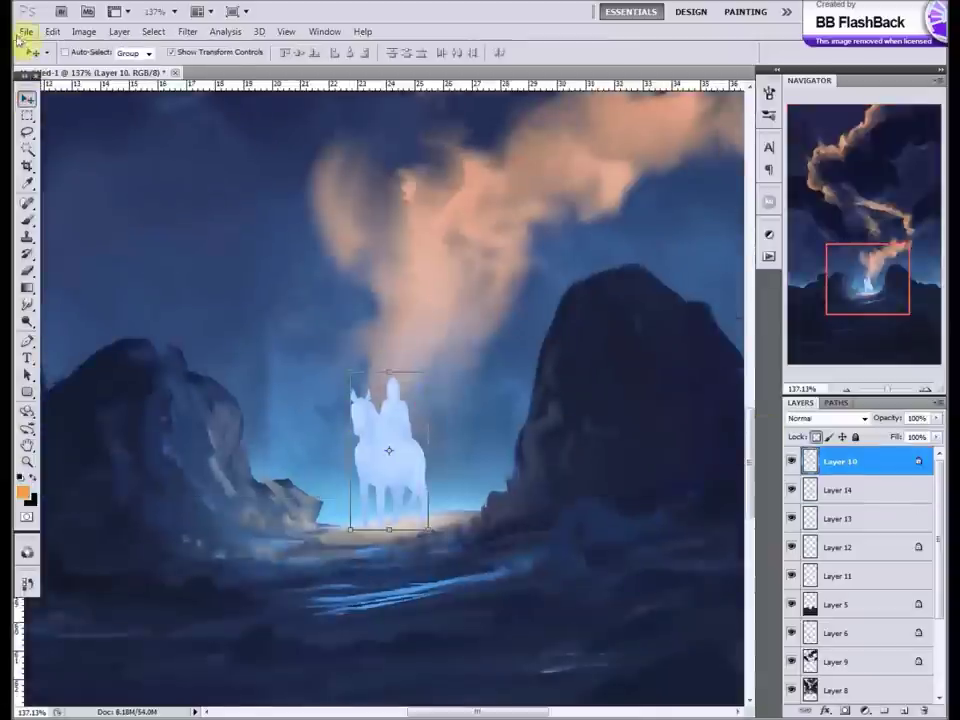
Step: Apply Color Balance to the rider's Layer 10, then duplicate it as a Screen copy
{"action": "left_click", "coordinate": [83, 31]}
{"action": "left_click", "coordinate": [300, 157]}
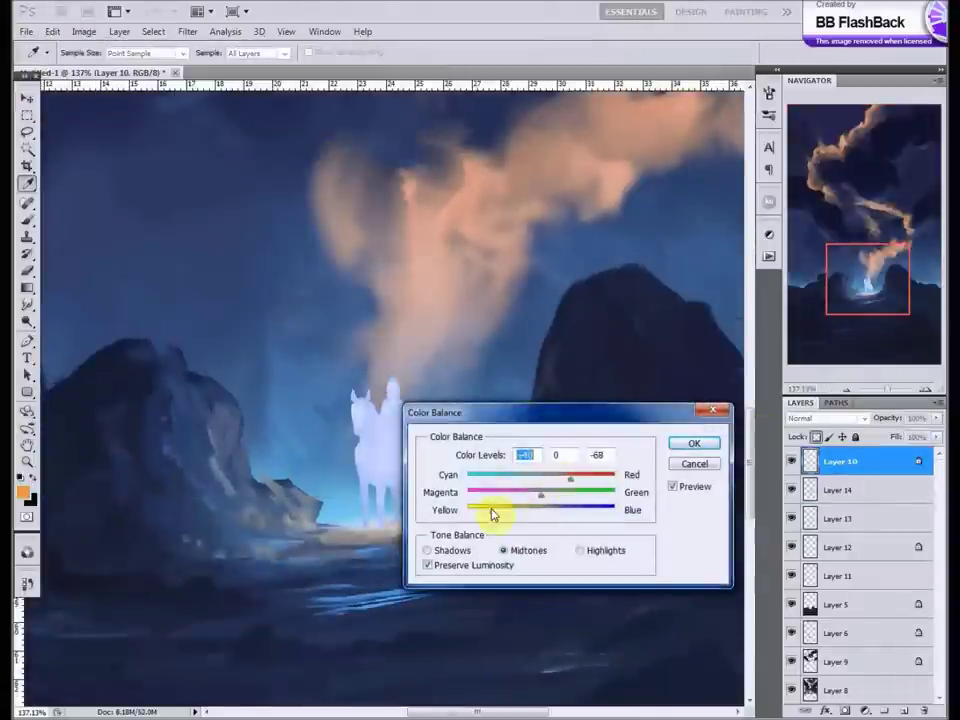
{"action": "key", "text": "Return"}
{"action": "key", "text": "ctrl+j"}
{"action": "key", "text": "shift+alt+s"}
Step: Motion-blur the rider copy twice and enlarge it into a glow around the rider
{"action": "left_click", "coordinate": [188, 31]}
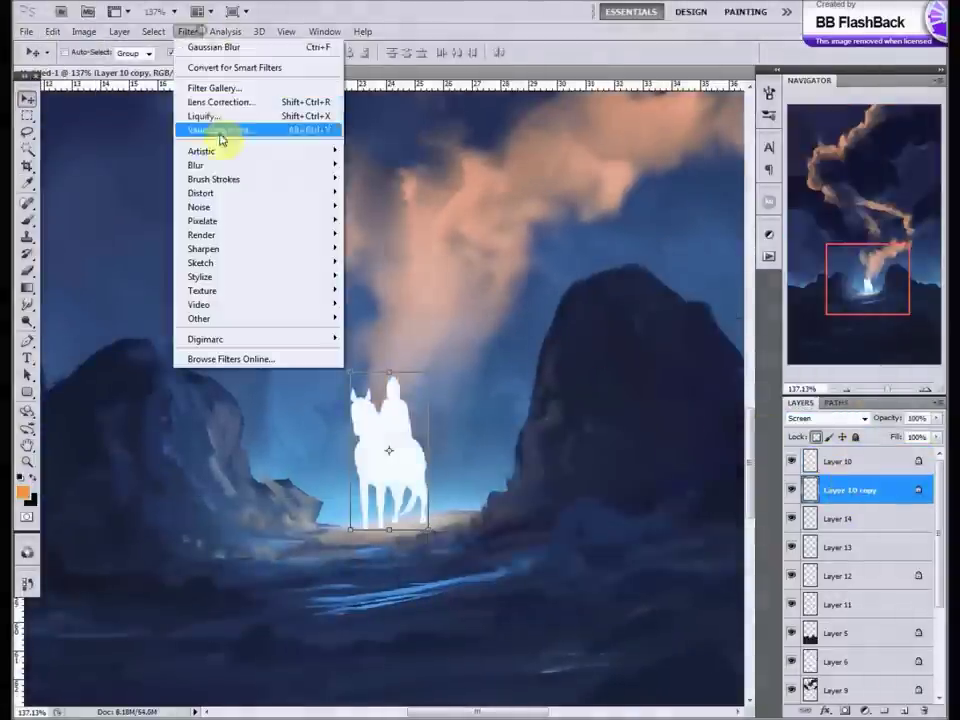
{"action": "left_click", "coordinate": [380, 248]}
{"action": "mouse_move", "coordinate": [196, 165]}
{"action": "left_click_drag", "start_coordinate": [560, 407], "coordinate": [574, 407]}
{"action": "key", "text": "Return"}
{"action": "left_click", "coordinate": [188, 31]}
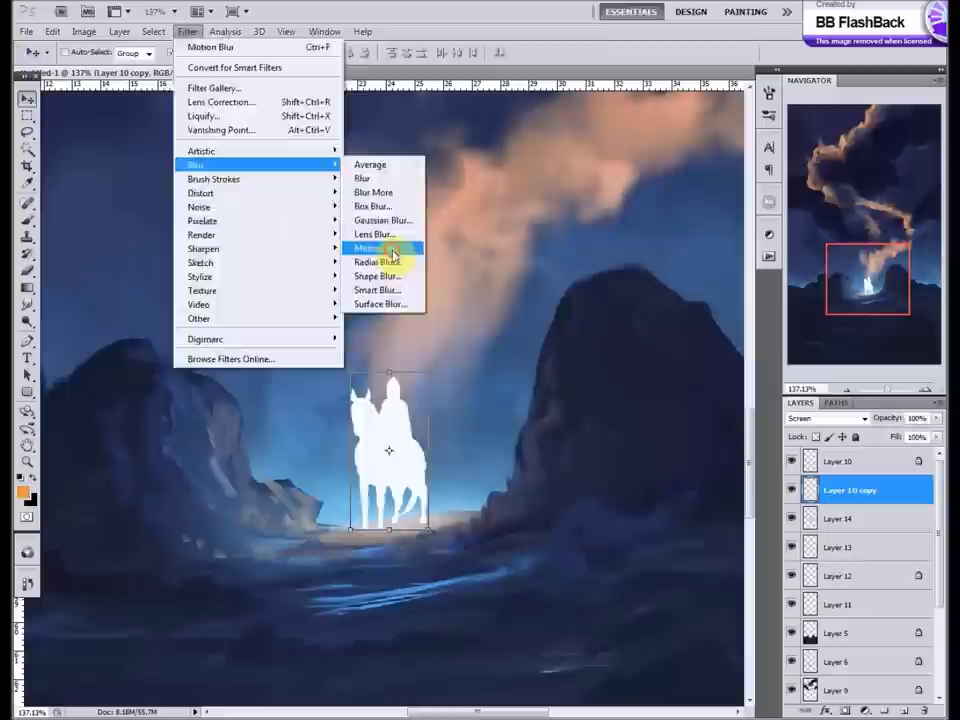
{"action": "left_click", "coordinate": [380, 248]}
{"action": "key", "text": "Return"}
{"action": "key", "text": "ctrl+t"}
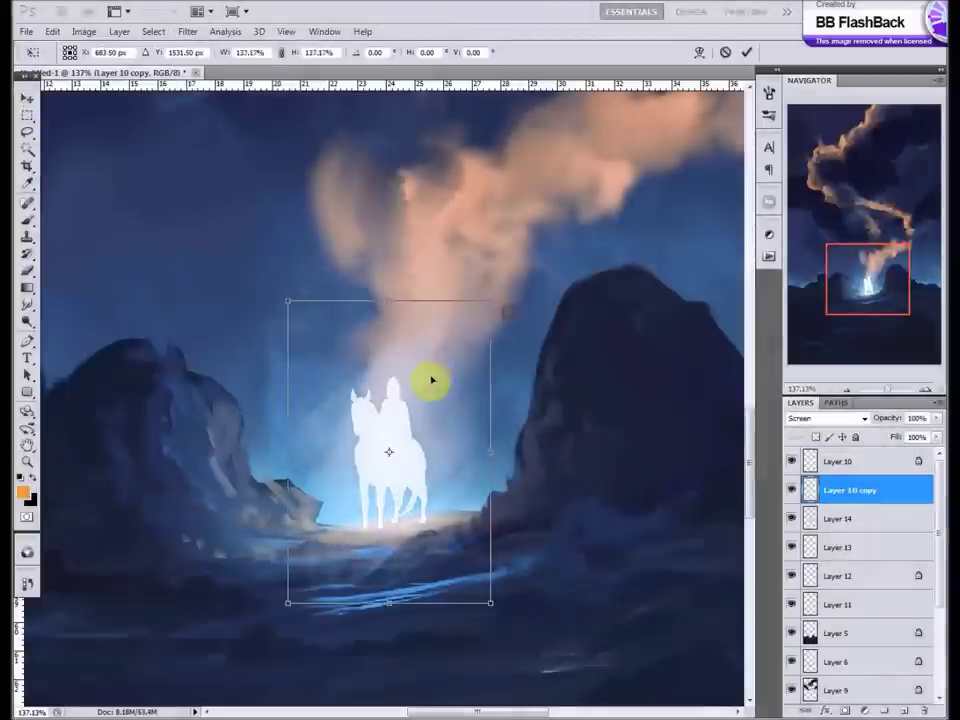
{"action": "key", "text": "Return"}
Step: Choose an eraser tip from the brush presets
{"action": "key", "text": "ctrl+0"}
{"action": "key", "text": "b"}
{"action": "right_click", "coordinate": [403, 418]}
{"action": "key", "text": "e"}
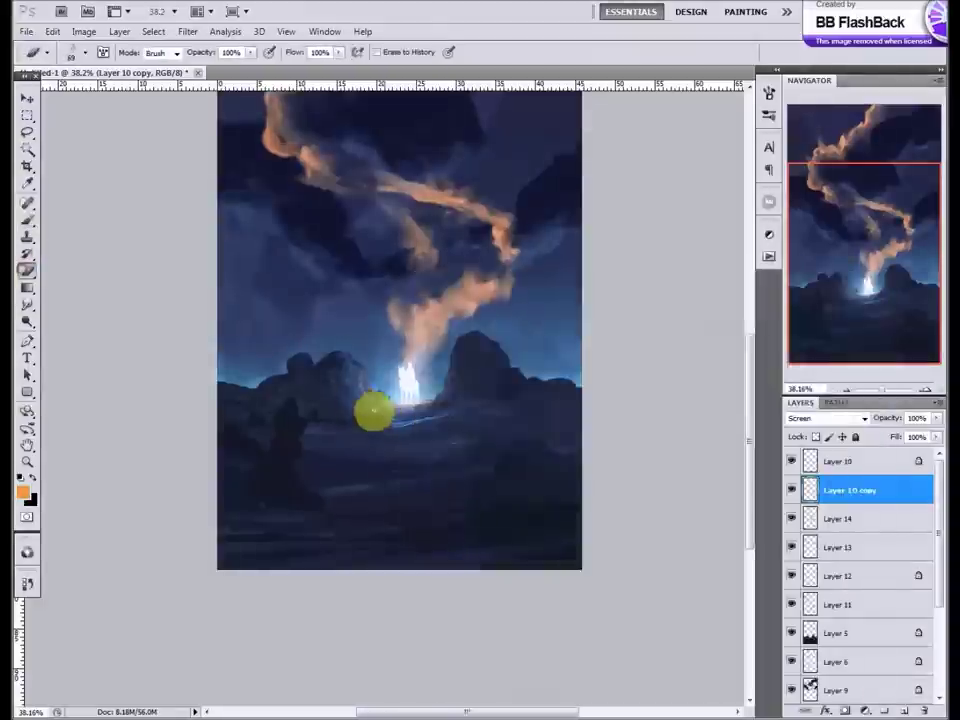
{"action": "right_click", "coordinate": [363, 406]}
{"action": "key", "text": "Escape"}
{"action": "scroll", "coordinate": [439, 343], "scroll_direction": "up", "scroll_amount": 1}
{"action": "scroll", "coordinate": [439, 343], "scroll_direction": "down", "scroll_amount": 2}
Step: Lower smoke Layer 14's opacity to 45% and erase part of the upper orange plume
{"action": "left_click", "coordinate": [870, 547]}
{"action": "left_click", "coordinate": [857, 512]}
{"action": "left_click_drag", "start_coordinate": [205, 52], "coordinate": [130, 52]}
{"action": "mouse_move", "coordinate": [338, 197]}
{"action": "left_mouse_down"}
{"action": "mouse_move", "coordinate": [368, 186]}
{"action": "mouse_move", "coordinate": [470, 393]}
{"action": "mouse_move", "coordinate": [332, 326]}
{"action": "mouse_move", "coordinate": [339, 332]}
{"action": "left_mouse_up"}
{"action": "mouse_move", "coordinate": [278, 310]}
{"action": "left_mouse_down"}
{"action": "mouse_move", "coordinate": [296, 229]}
{"action": "mouse_move", "coordinate": [272, 328]}
{"action": "left_mouse_up"}
{"action": "scroll", "coordinate": [272, 328], "scroll_direction": "up", "scroll_amount": 1}
{"action": "left_click", "coordinate": [838, 461]}
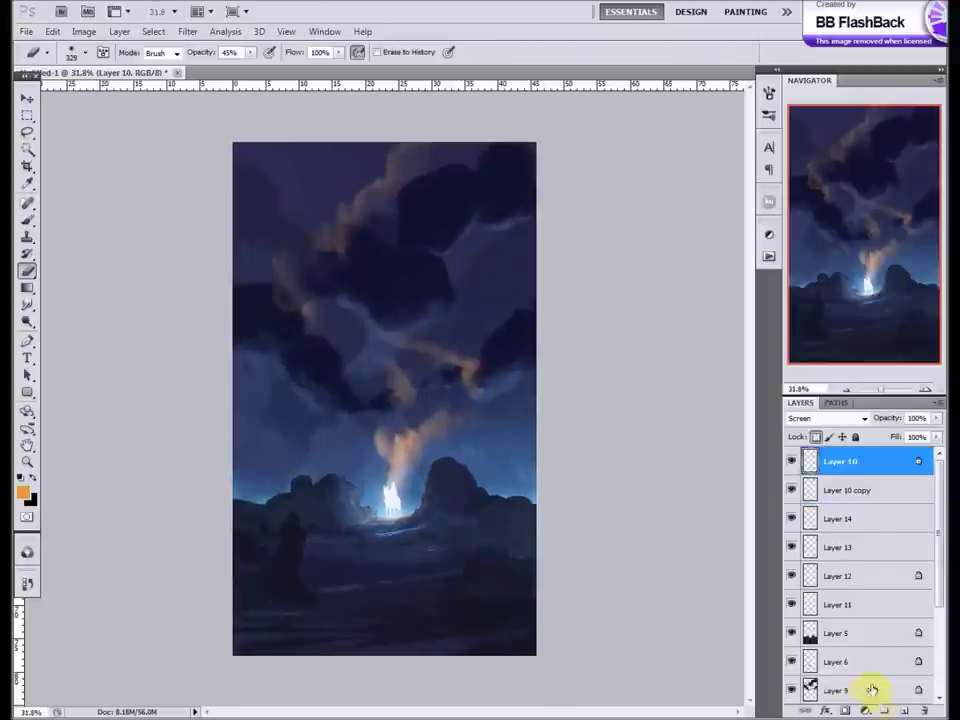
Step: Set Layer 15 to Color Dodge and ready a shrunk 200 px brush for star specks
{"action": "right_click", "coordinate": [360, 275]}
{"action": "double_click", "coordinate": [514, 424]}
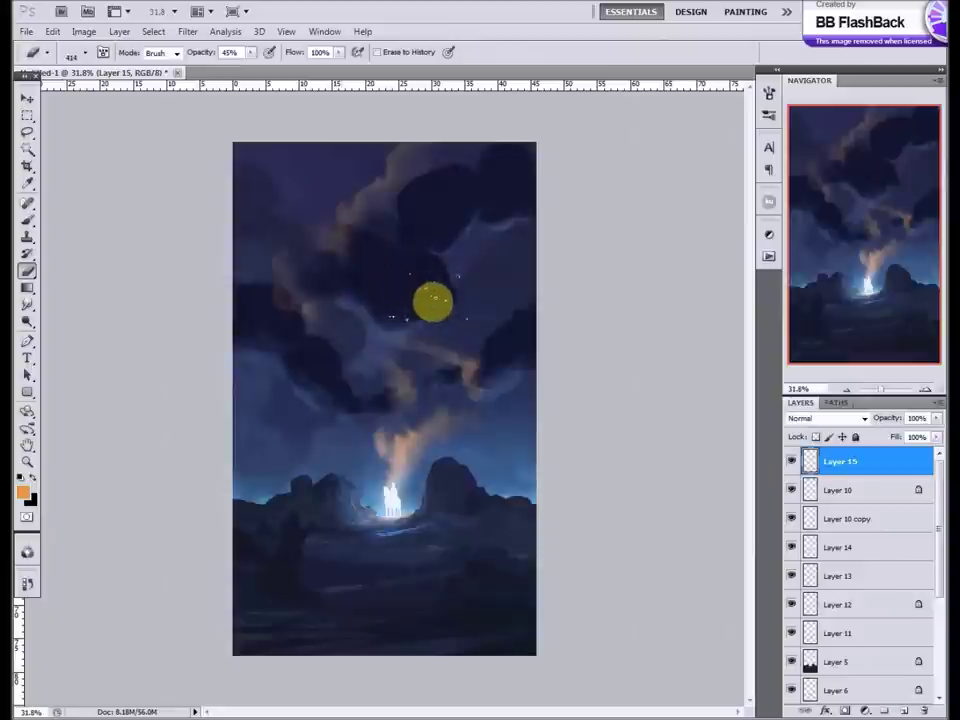
{"action": "key", "text": "b"}
{"action": "right_click", "coordinate": [390, 283]}
{"action": "key", "text": "Return"}
{"action": "left_click", "coordinate": [825, 418]}
{"action": "left_click", "coordinate": [805, 330]}
{"action": "key", "text": "bracketleft"}
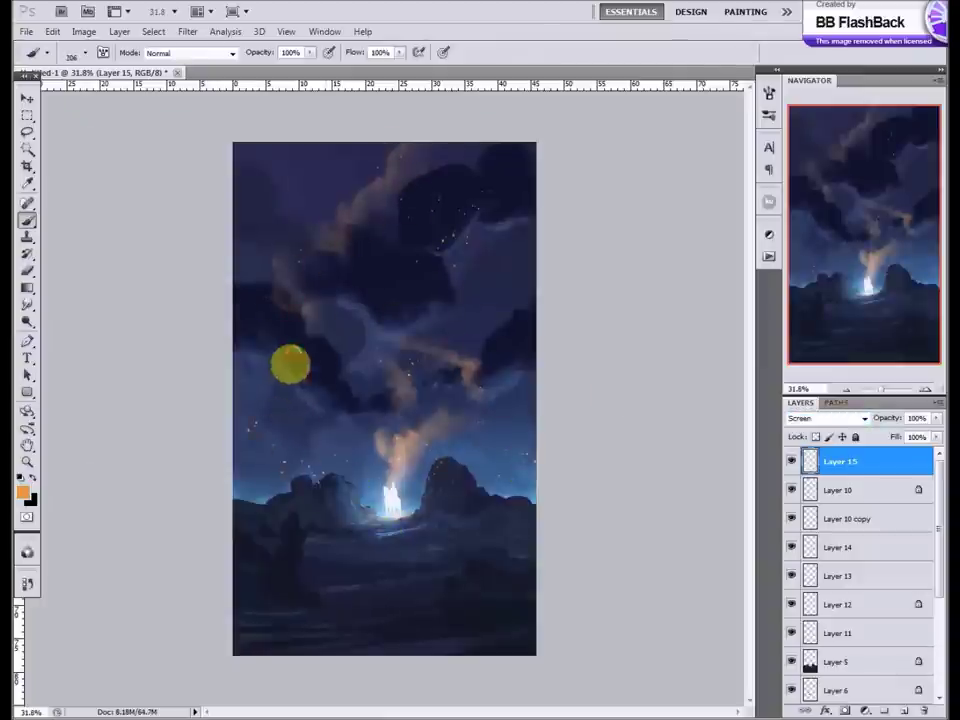
{"action": "scroll", "coordinate": [826, 558], "scroll_direction": "down", "scroll_amount": 3}
Step: Duplicate the Layer 9 clouds, shift the copy down-right below Layer 9, at 60% opacity
{"action": "left_click", "coordinate": [840, 602]}
{"action": "key", "text": "v"}
{"action": "key", "text": "ctrl+alt+t"}
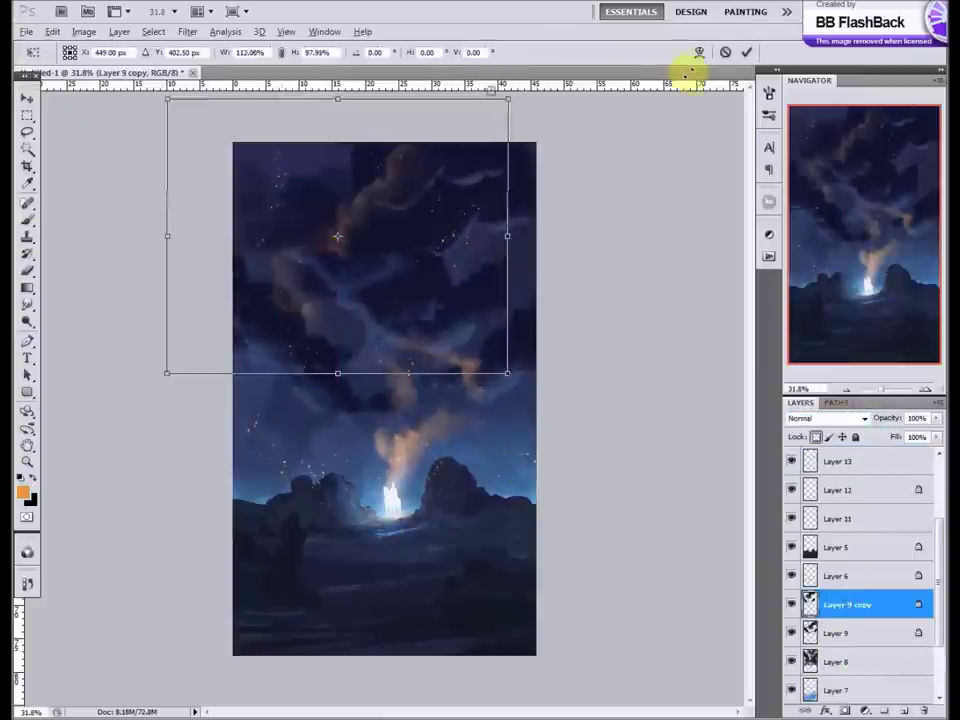
{"action": "key", "text": "ctrl+minus"}
{"action": "mouse_move", "coordinate": [440, 296]}
{"action": "left_mouse_down"}
{"action": "mouse_move", "coordinate": [467, 381]}
{"action": "mouse_move", "coordinate": [396, 439]}
{"action": "left_mouse_up"}
{"action": "key", "text": "Return"}
{"action": "key", "text": "ctrl+bracketleft"}
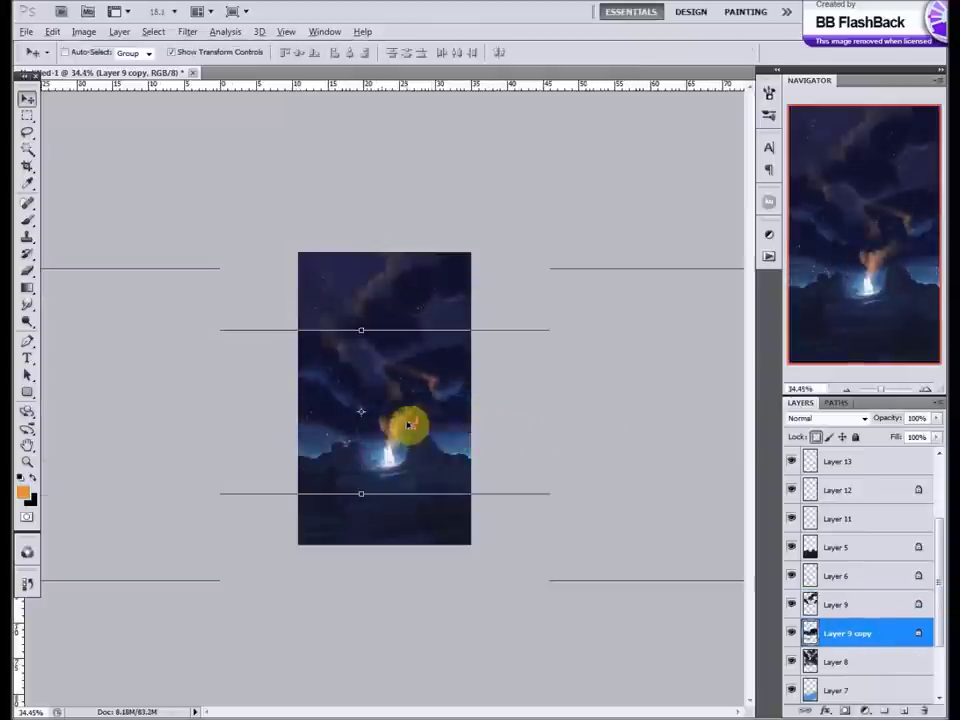
{"action": "key", "text": "ctrl+plus"}
{"action": "key", "text": "6"}
Step: Make another cloud copy, reposition and rotate it, and move it to the stack bottom
{"action": "key", "text": "ctrl+j"}
{"action": "key", "text": "ctrl+t"}
{"action": "mouse_move", "coordinate": [358, 208]}
{"action": "left_mouse_down"}
{"action": "mouse_move", "coordinate": [478, 75]}
{"action": "mouse_move", "coordinate": [229, 193]}
{"action": "left_mouse_up"}
{"action": "key", "text": "Return"}
{"action": "key", "text": "h"}
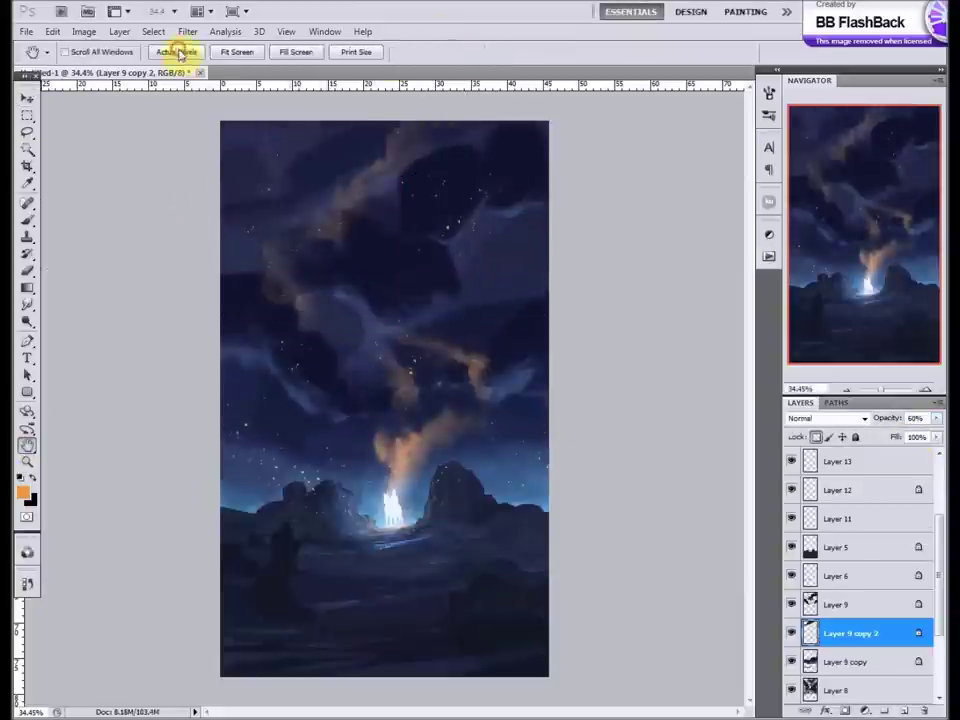
{"action": "key", "text": "ctrl+0"}
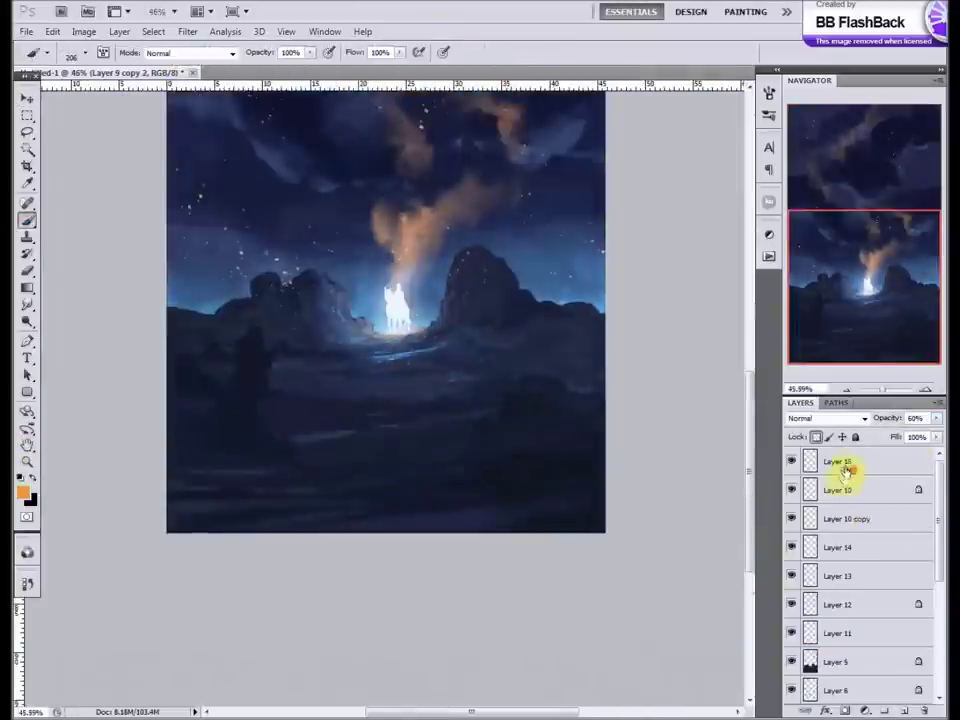
Step: Pick an 85 px brush and a black paint colour for the foreground shadows
{"action": "right_click", "coordinate": [517, 499]}
{"action": "double_click", "coordinate": [557, 418]}
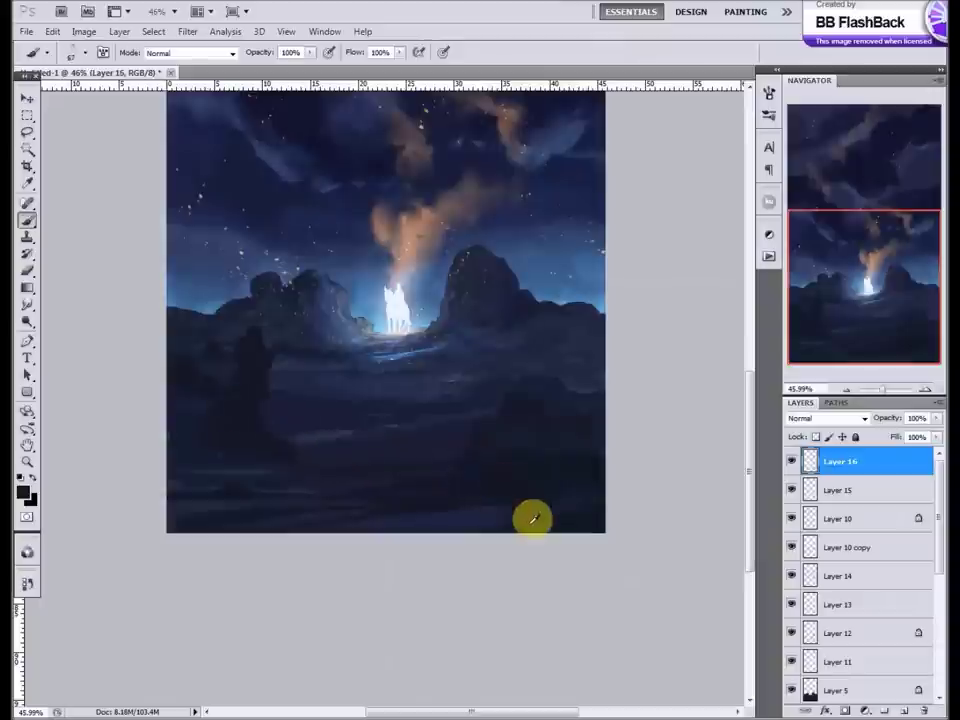
{"action": "left_click", "coordinate": [24, 489]}
{"action": "key", "text": "Return"}
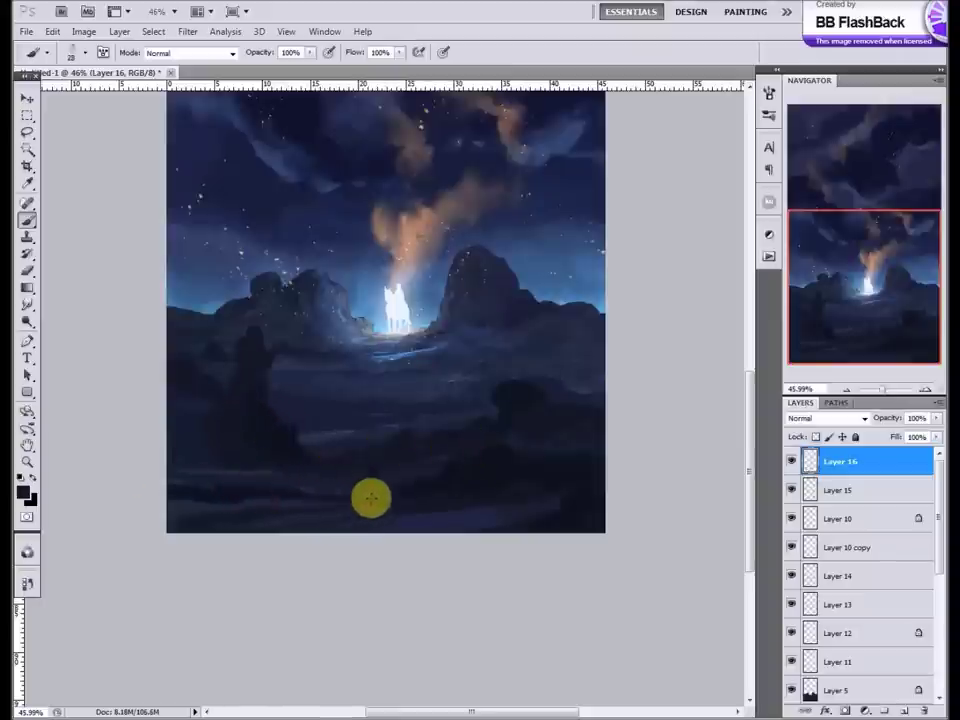
{"action": "scroll", "coordinate": [204, 446], "scroll_direction": "up", "scroll_amount": 3}
{"action": "scroll", "coordinate": [210, 450], "scroll_direction": "down", "scroll_amount": 2}
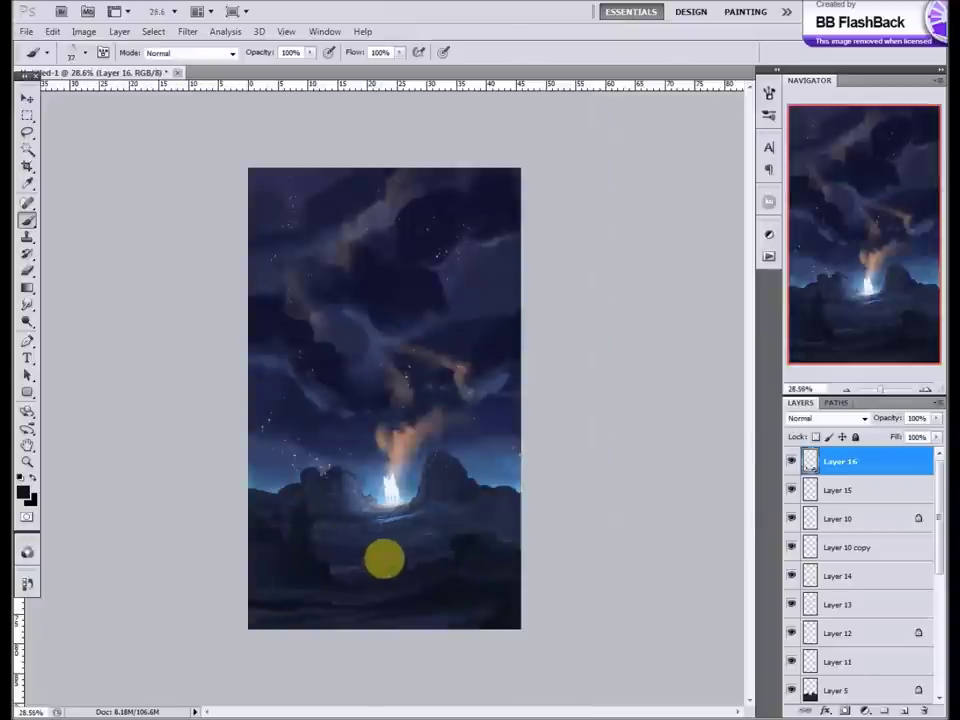
{"action": "scroll", "coordinate": [356, 553], "scroll_direction": "up", "scroll_amount": 2}
{"action": "scroll", "coordinate": [936, 546], "scroll_direction": "down", "scroll_amount": 5}
{"action": "scroll", "coordinate": [881, 495], "scroll_direction": "up", "scroll_amount": 5}
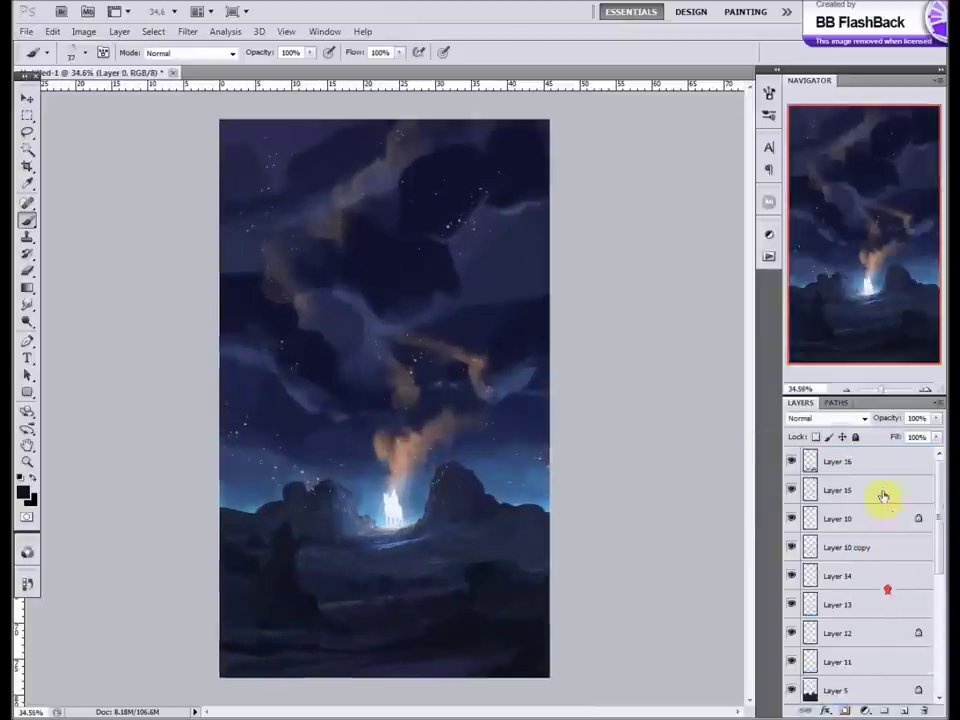
Step: Merge all layers into a single combined copy of the painting
{"action": "key", "text": "ctrl+alt+a"}
{"action": "right_click", "coordinate": [895, 457]}
{"action": "left_click", "coordinate": [849, 396]}
Step: Dodge to brighten the smoke near the fire and in the upper sky
{"action": "key", "text": "o"}
{"action": "left_click_drag", "start_coordinate": [381, 514], "coordinate": [363, 519]}
{"action": "left_click_drag", "start_coordinate": [334, 312], "coordinate": [300, 313]}
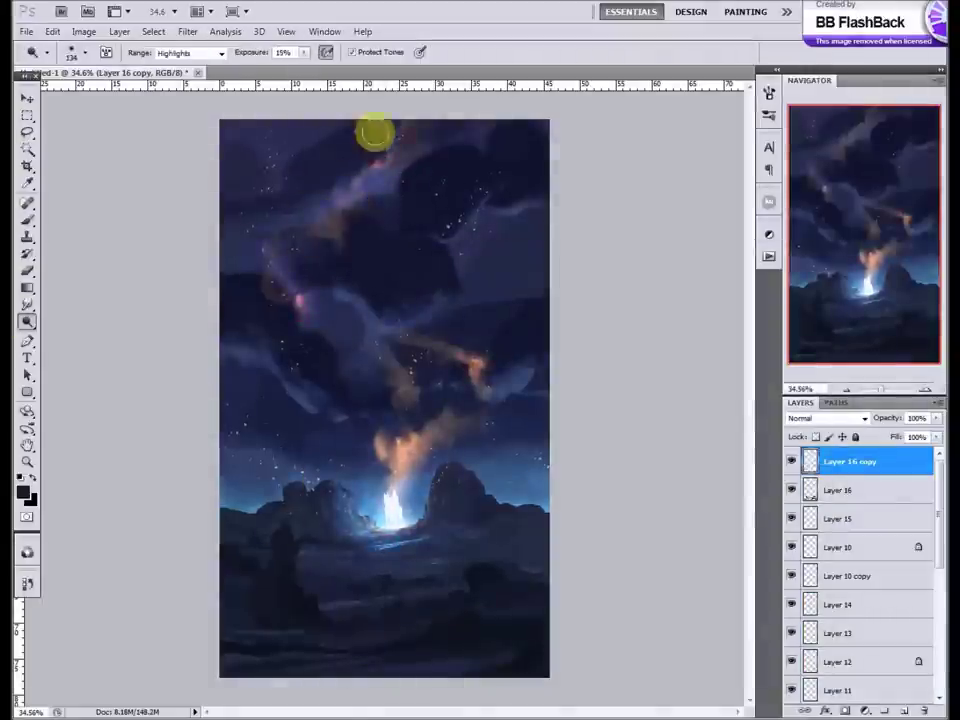
{"action": "scroll", "coordinate": [435, 311], "scroll_direction": "down", "scroll_amount": 2}
{"action": "right_click", "coordinate": [246, 471]}
{"action": "key", "text": "Return"}
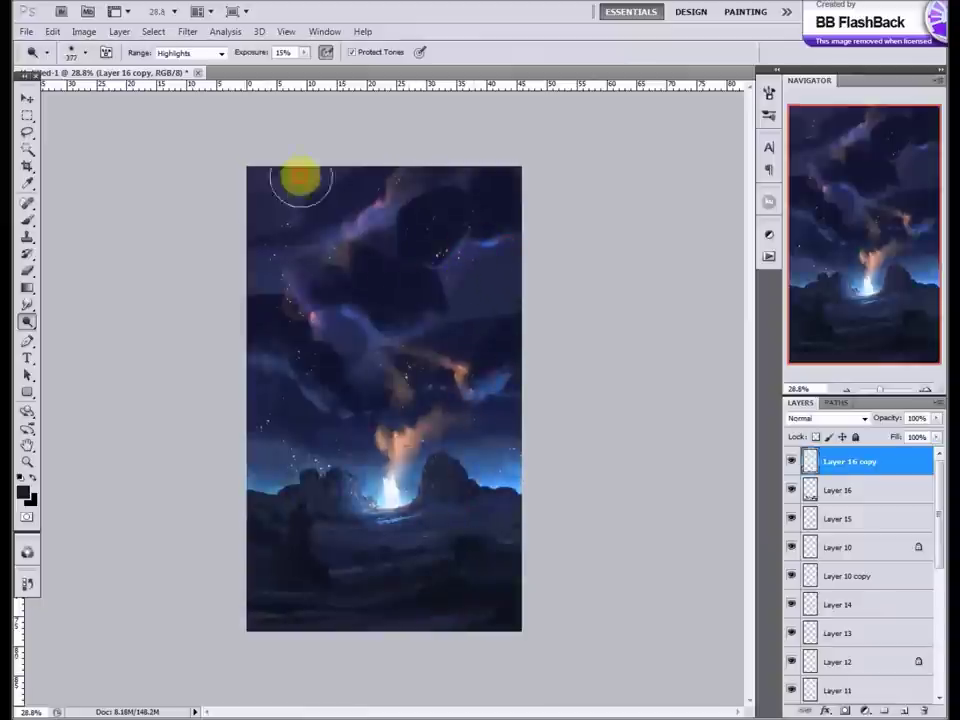
{"action": "scroll", "coordinate": [325, 420], "scroll_direction": "up", "scroll_amount": 1}
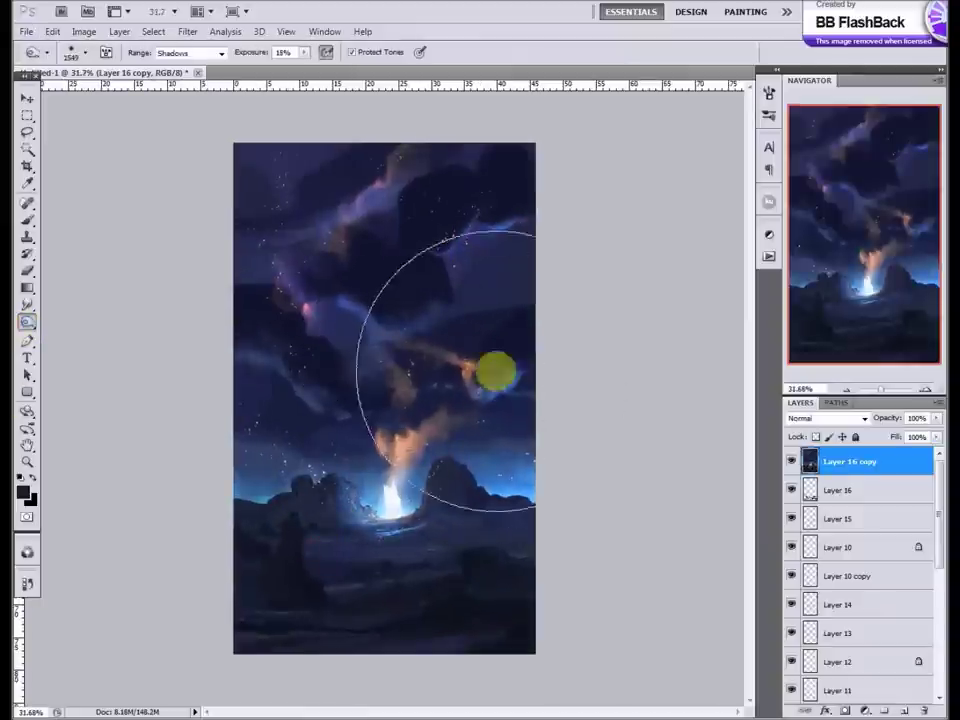
{"action": "scroll", "coordinate": [430, 320], "scroll_direction": "down", "scroll_amount": 4}
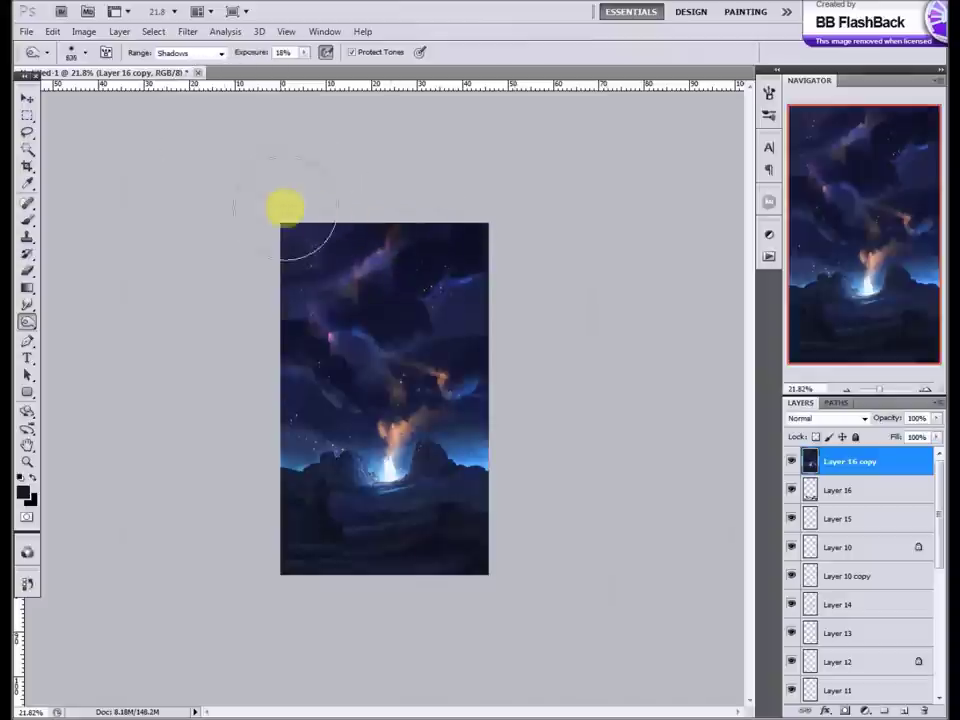
{"action": "scroll", "coordinate": [300, 530], "scroll_direction": "up", "scroll_amount": 3}
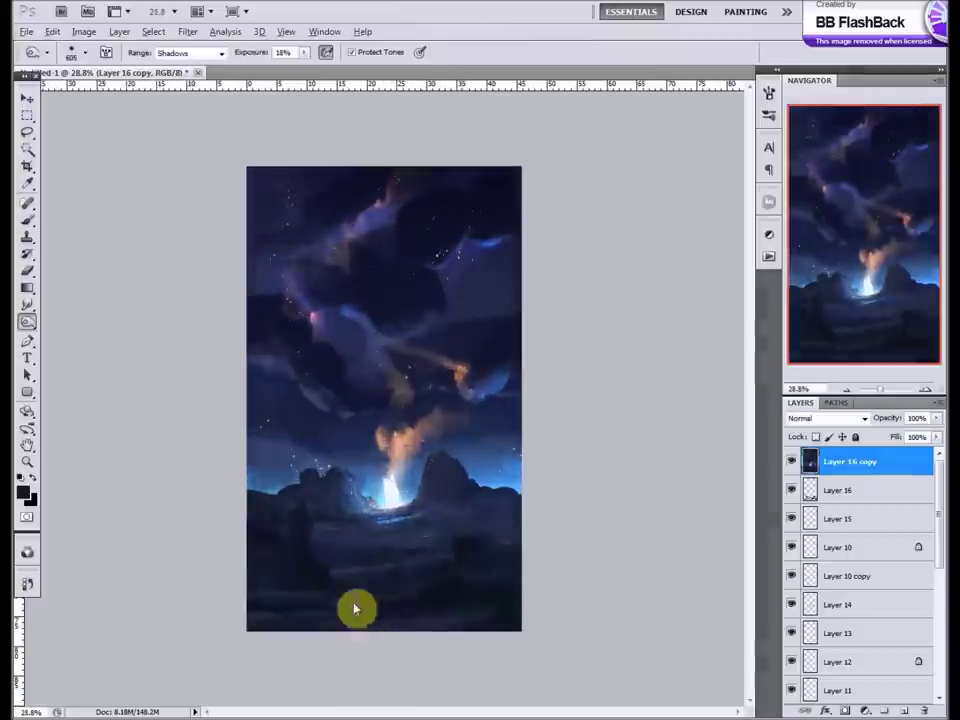
{"action": "scroll", "coordinate": [386, 497], "scroll_direction": "up", "scroll_amount": 2}
Step: Add a Color Balance adjustment shifting shadows to Red +10 and Blue +2
{"action": "left_click", "coordinate": [865, 711]}
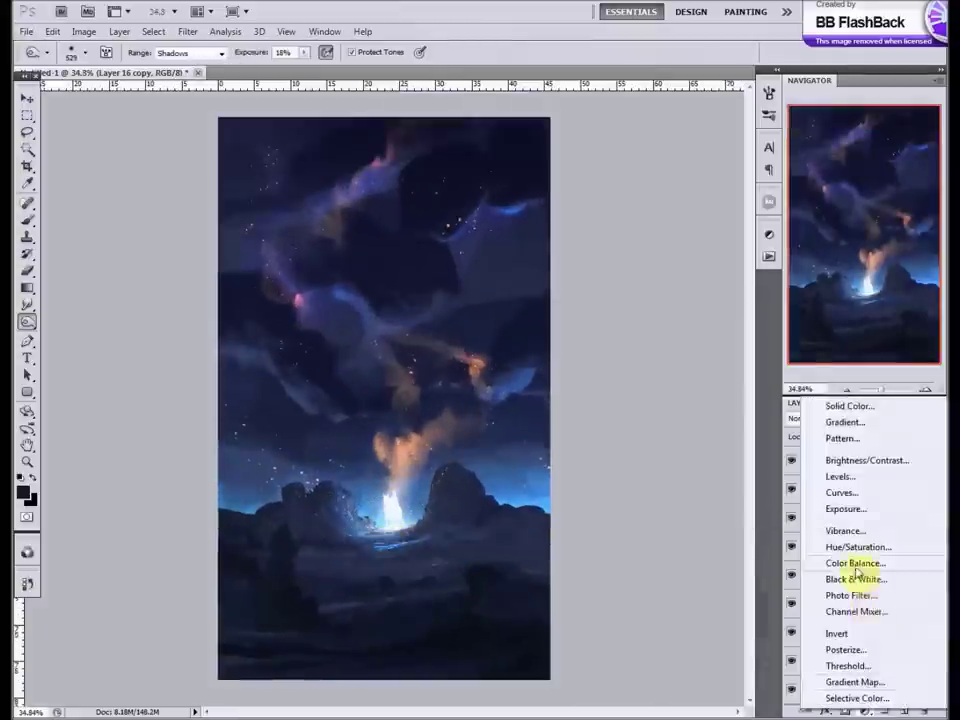
{"action": "left_click", "coordinate": [854, 564]}
{"action": "left_click_drag", "start_coordinate": [659, 340], "coordinate": [663, 344]}
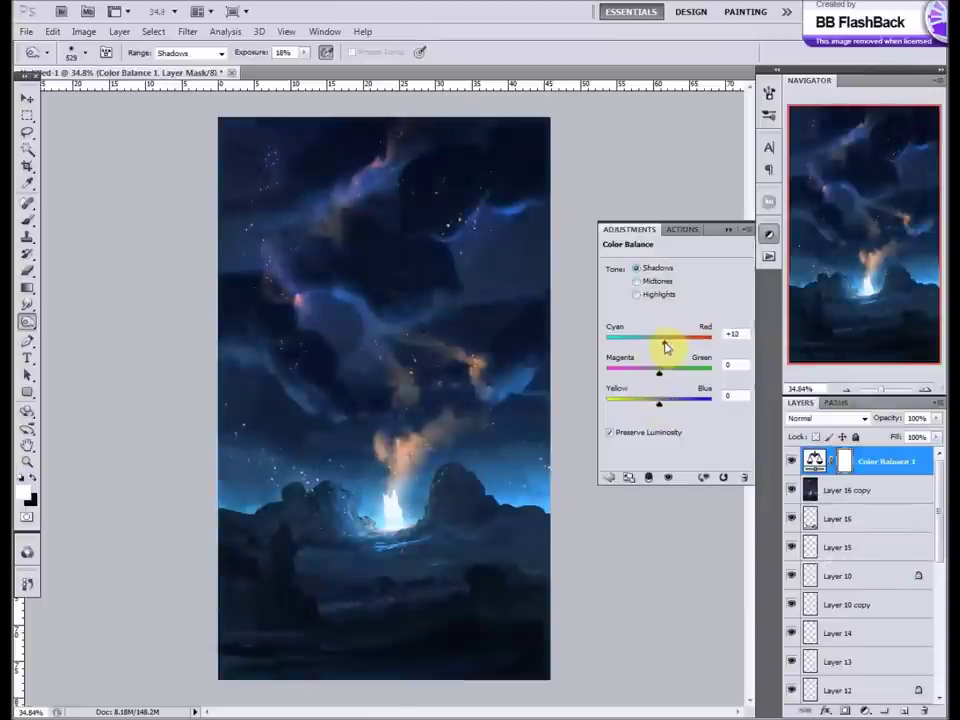
{"action": "left_click", "coordinate": [27, 304]}
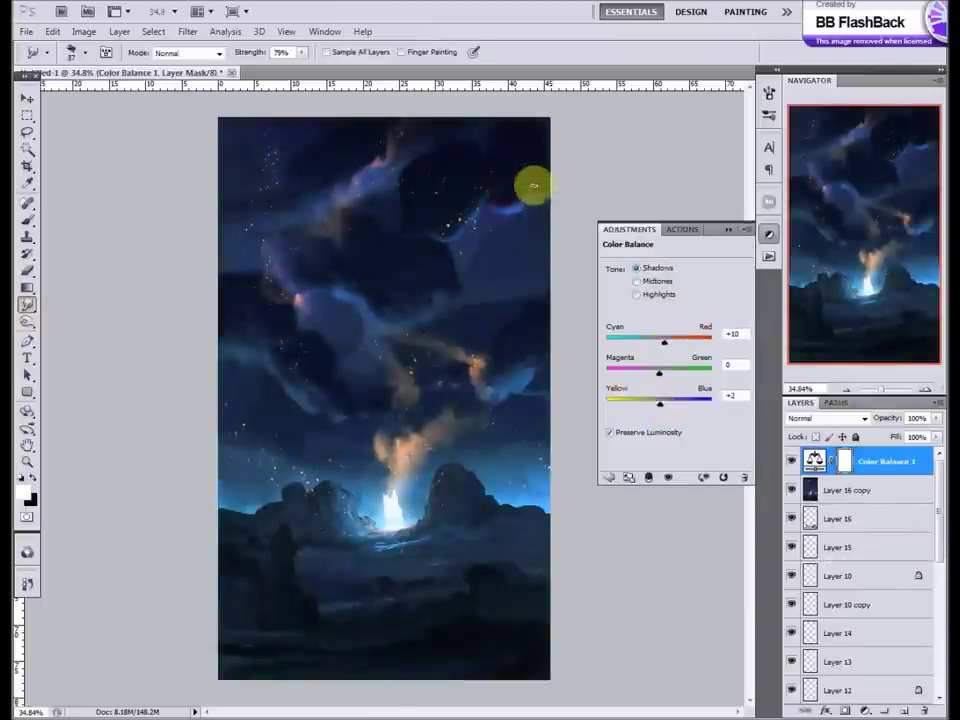
{"action": "key", "text": "alt+["}
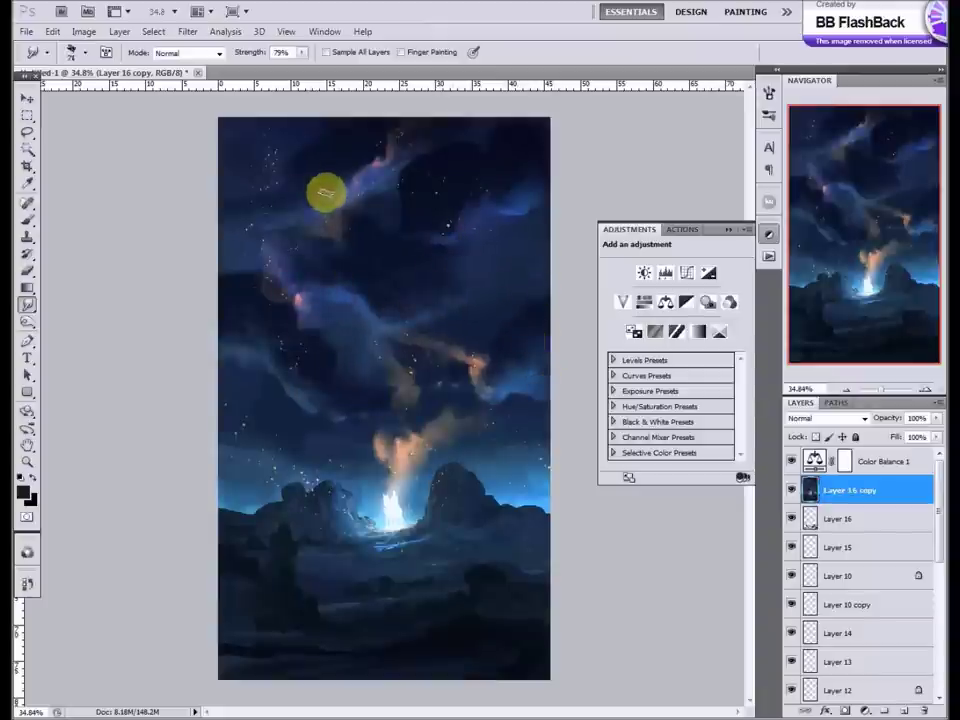
Step: Add the LIGHTBRINGER title in a light colour at 42.44 pt
{"action": "left_click", "coordinate": [341, 246]}
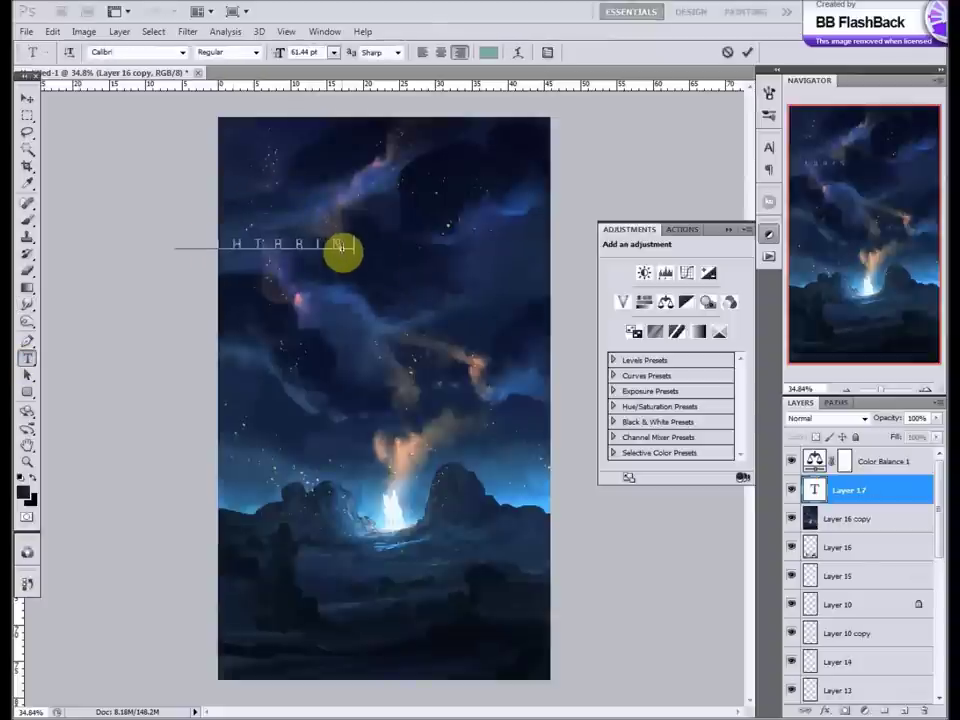
{"action": "key", "text": "ctrl+a"}
{"action": "left_click", "coordinate": [489, 52]}
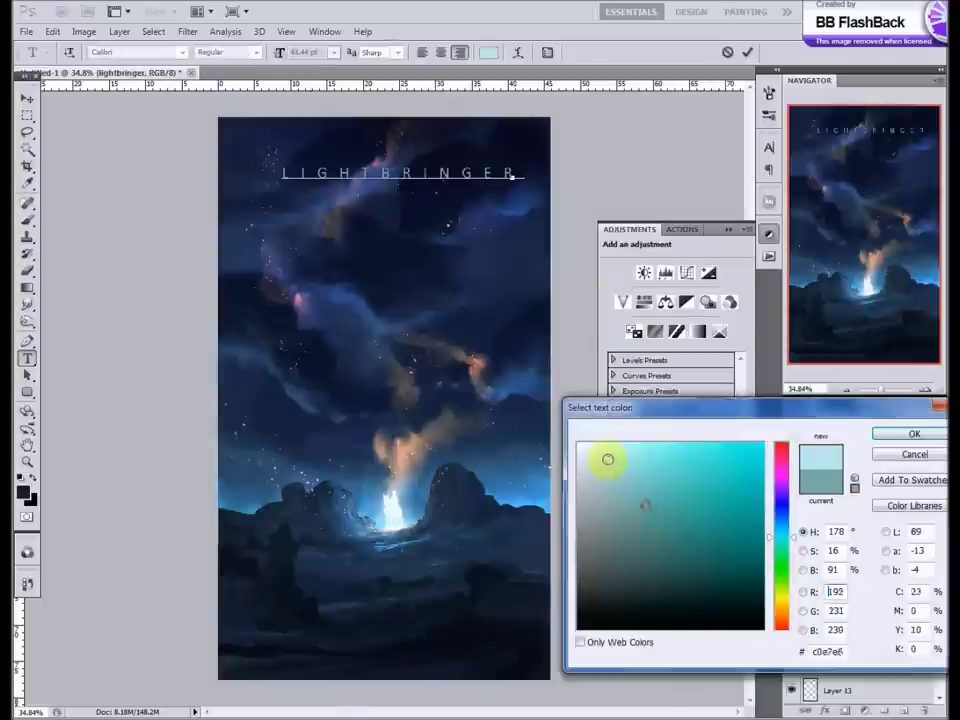
{"action": "left_click", "coordinate": [579, 446]}
{"action": "key", "text": "Return"}
{"action": "left_click", "coordinate": [769, 147]}
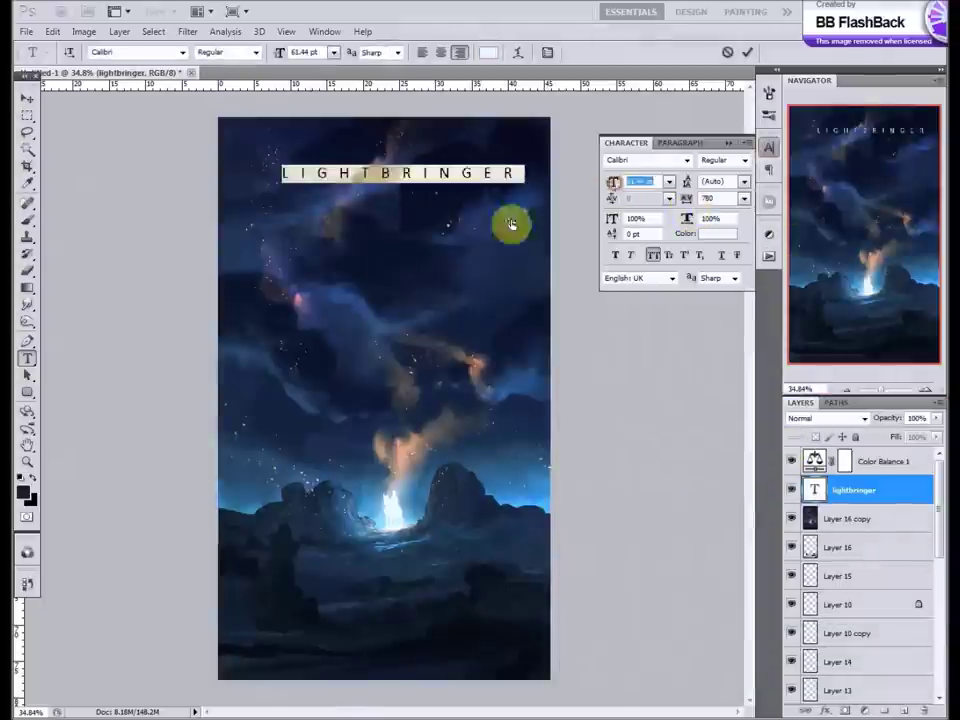
{"action": "key", "text": "Down"}
{"action": "key", "text": "Down"}
{"action": "key", "text": "Down"}
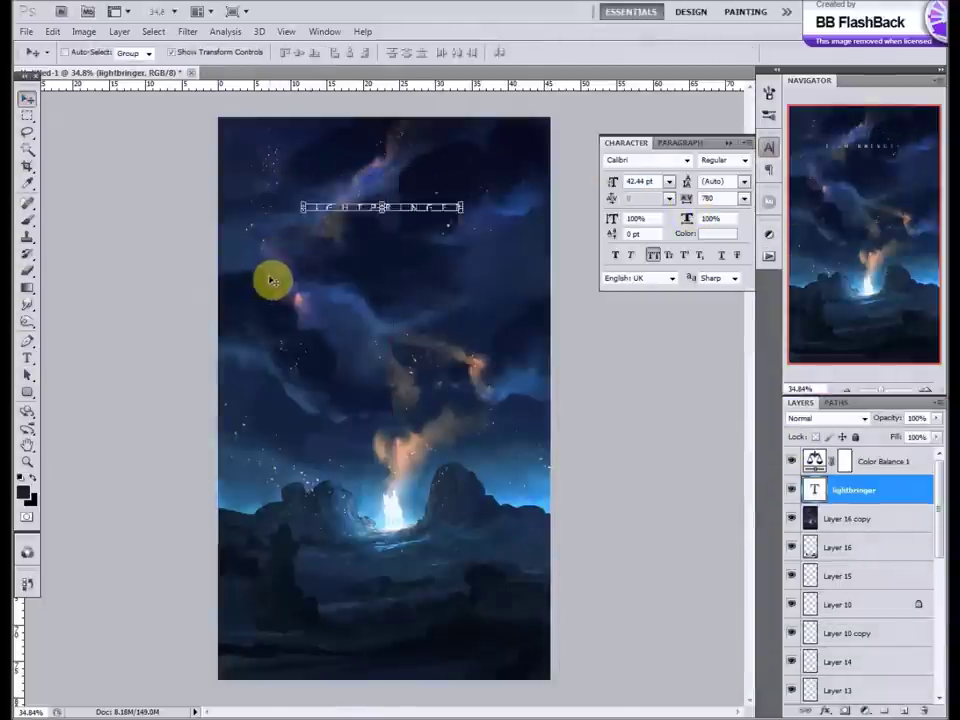
Step: Add the author's name at 17.44 pt and place it just above LIGHTBRINGER
{"action": "left_click", "coordinate": [28, 360]}
{"action": "left_click", "coordinate": [287, 337]}
{"action": "type", "text": "BLAC"}
{"action": "double_click", "coordinate": [816, 490]}
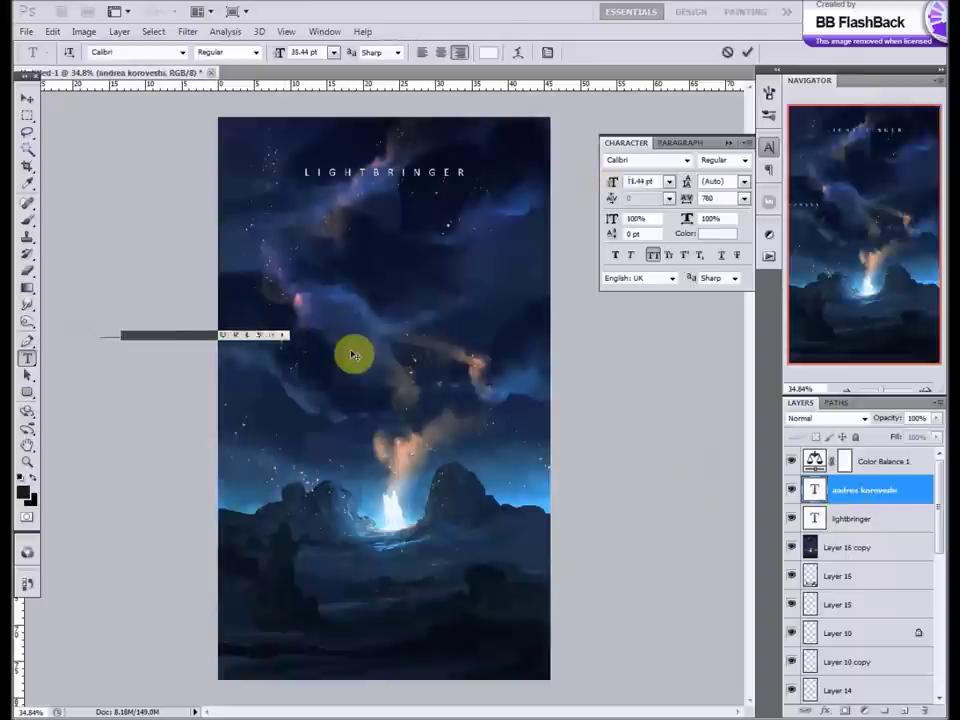
{"action": "left_click", "coordinate": [28, 445]}
{"action": "left_click", "coordinate": [176, 52]}
{"action": "mouse_move", "coordinate": [272, 238]}
{"action": "left_mouse_down"}
{"action": "mouse_move", "coordinate": [324, 400]}
{"action": "mouse_move", "coordinate": [430, 330]}
{"action": "left_mouse_up"}
{"action": "key", "text": "v"}
{"action": "left_click_drag", "start_coordinate": [205, 612], "coordinate": [310, 343]}
Step: Widen the letter spacing of both the title and the author name
{"action": "double_click", "coordinate": [815, 490]}
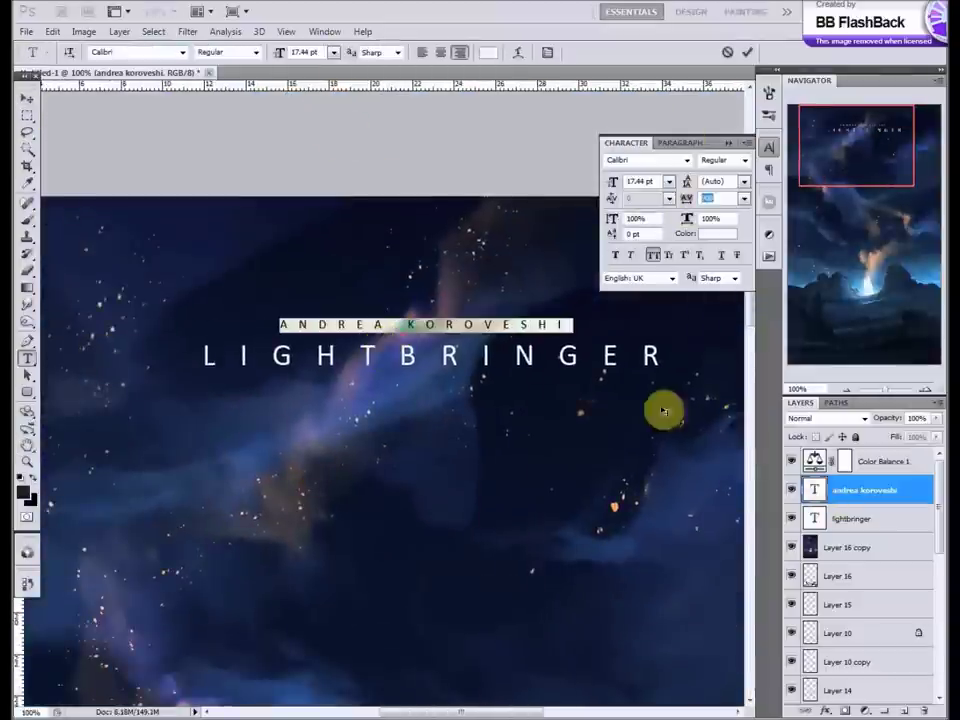
{"action": "double_click", "coordinate": [390, 355]}
{"action": "key", "text": "ctrl+Return"}
{"action": "key", "text": "v"}
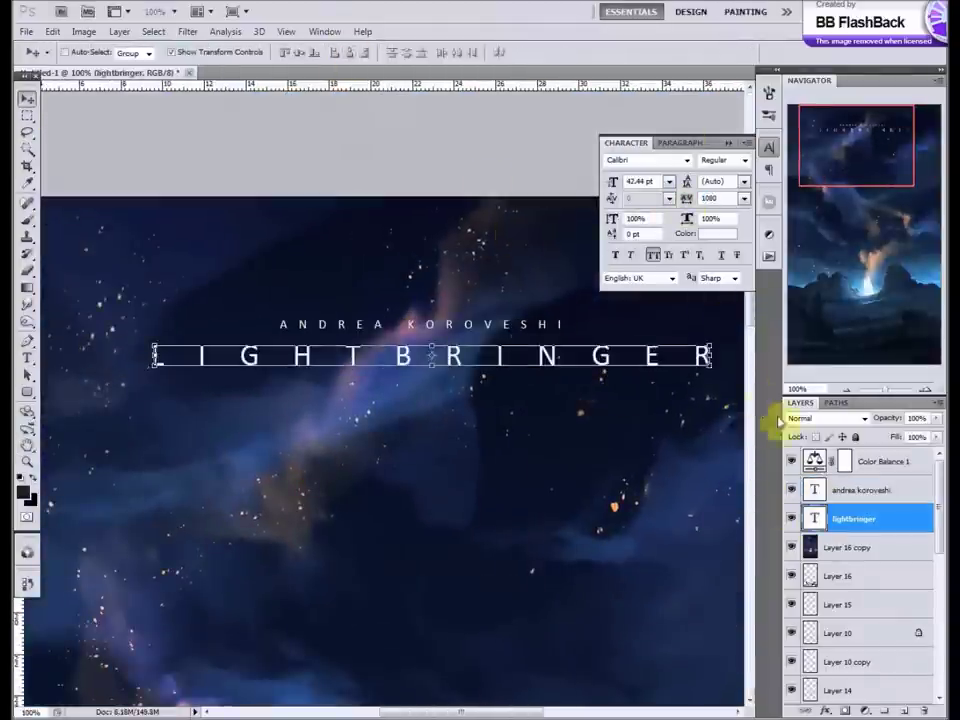
{"action": "double_click", "coordinate": [815, 490]}
{"action": "key", "text": "ctrl+Return"}
{"action": "key", "text": "v"}
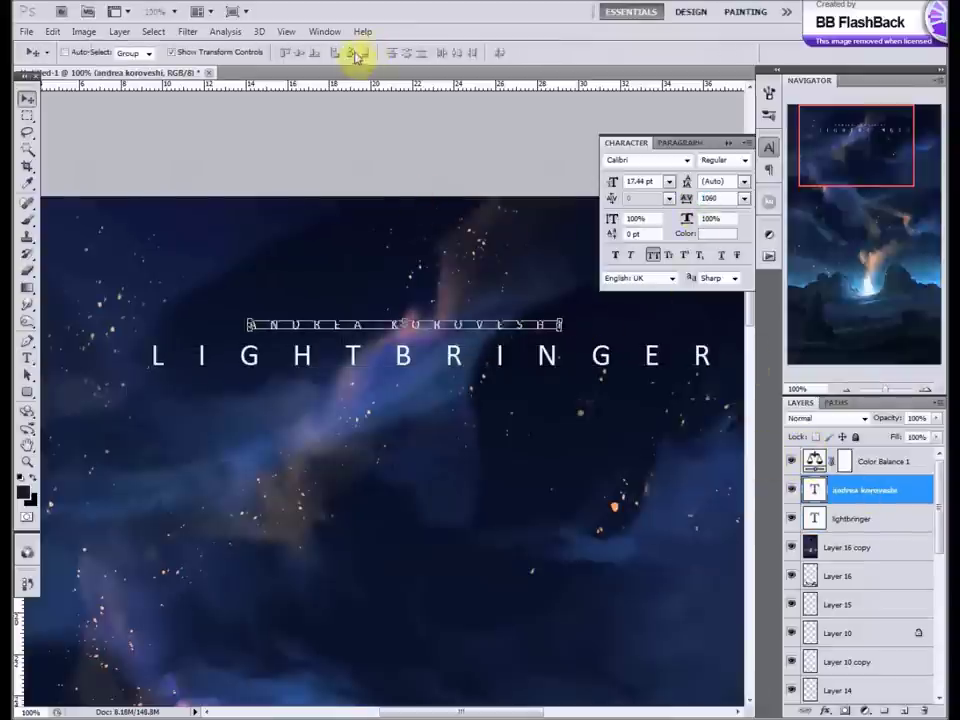
Step: Duplicate the Color Balance adjustment layer with Ctrl+J
{"action": "left_click", "coordinate": [27, 445]}
{"action": "scroll", "coordinate": [381, 332], "scroll_direction": "down", "scroll_amount": 5}
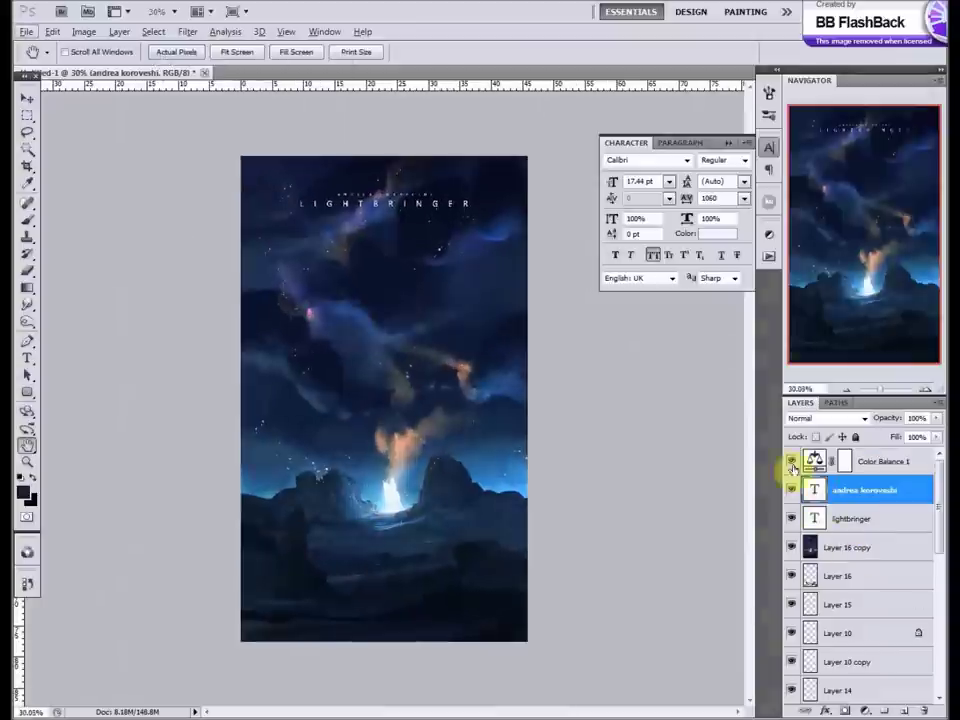
{"action": "double_click", "coordinate": [831, 463]}
{"action": "key", "text": "ctrl+j"}
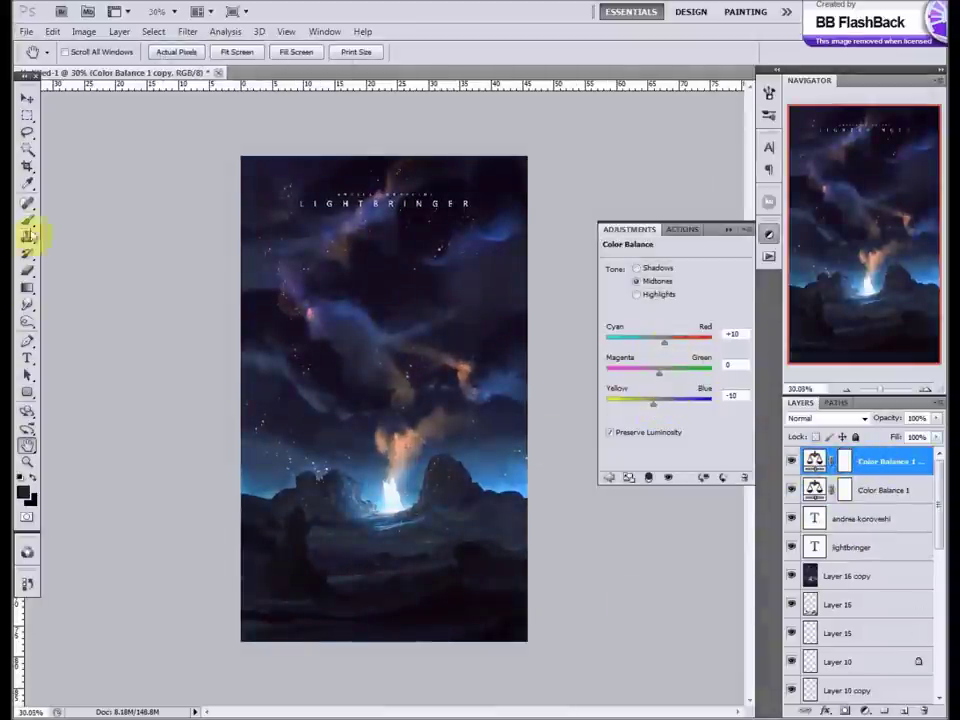
Step: Paint a soft white glow over the fire on a new Overlay layer at 15% opacity
{"action": "key", "text": "ctrl+shift+alt+n"}
{"action": "right_click", "coordinate": [397, 381]}
{"action": "key", "text": "b"}
{"action": "right_click", "coordinate": [400, 317]}
{"action": "left_click", "coordinate": [396, 440]}
{"action": "left_click", "coordinate": [376, 456]}
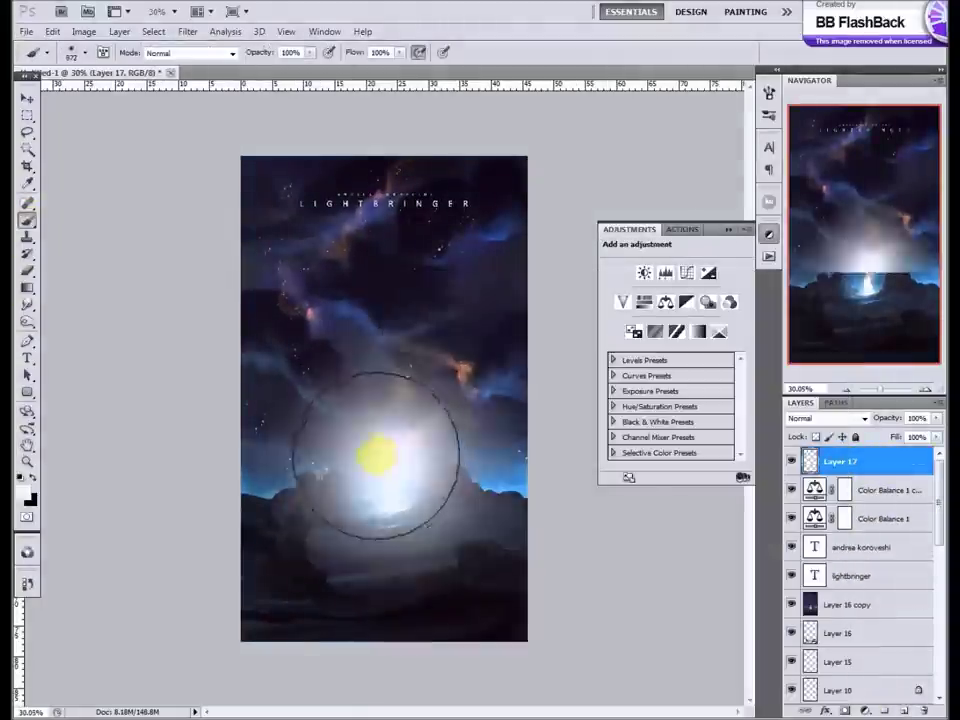
{"action": "left_click", "coordinate": [826, 418]}
{"action": "left_click", "coordinate": [800, 214]}
{"action": "left_click_drag", "start_coordinate": [887, 418], "coordinate": [860, 437]}
{"action": "key", "text": "bracketleft"}
{"action": "key", "text": "bracketleft"}
{"action": "key", "text": "bracketleft"}
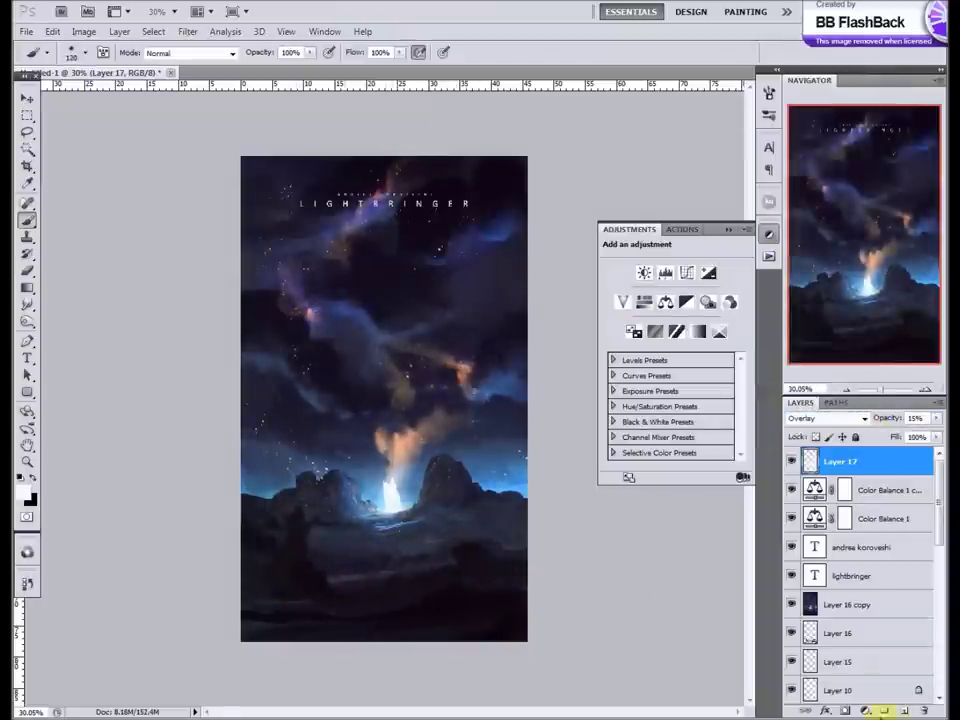
Step: Add a second layer for the orange light, blended as Screen at 15% opacity
{"action": "key", "text": "ctrl+shift+alt+n"}
{"action": "left_click", "coordinate": [826, 418]}
{"action": "left_click", "coordinate": [797, 216]}
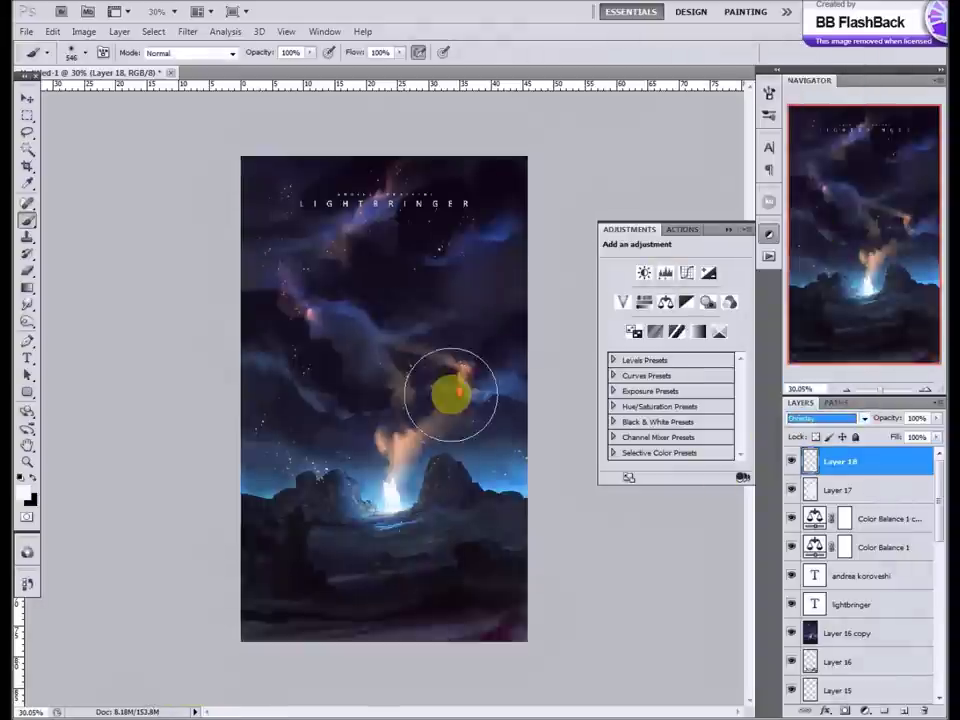
{"action": "key", "text": "shift+alt+s"}
{"action": "left_click_drag", "start_coordinate": [936, 418], "coordinate": [876, 440]}
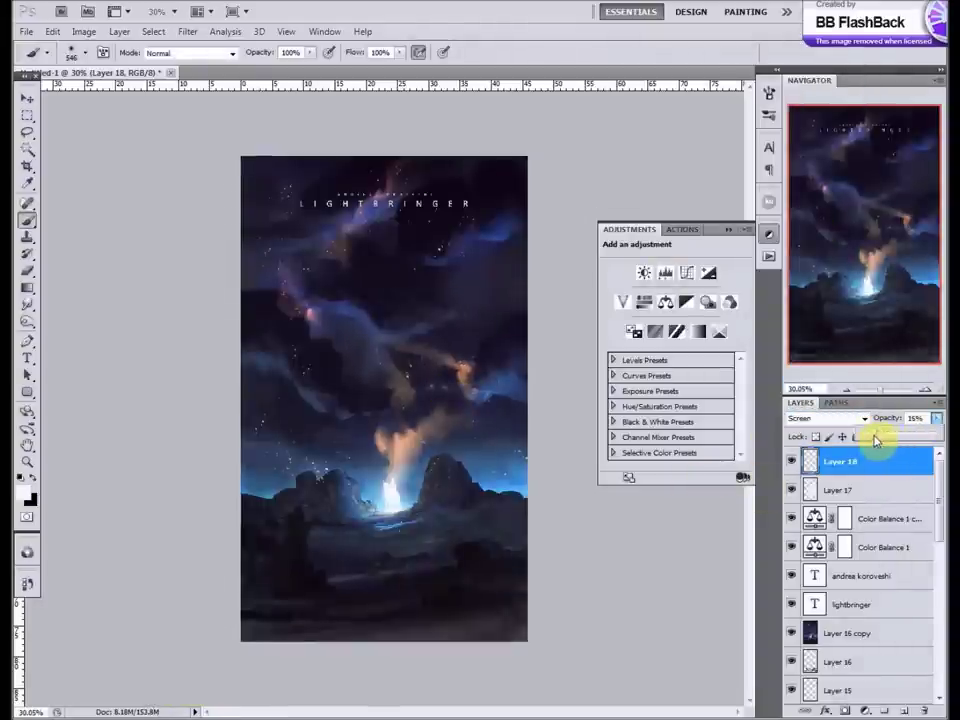
{"action": "left_click", "coordinate": [769, 234]}
{"action": "double_click", "coordinate": [27, 445]}
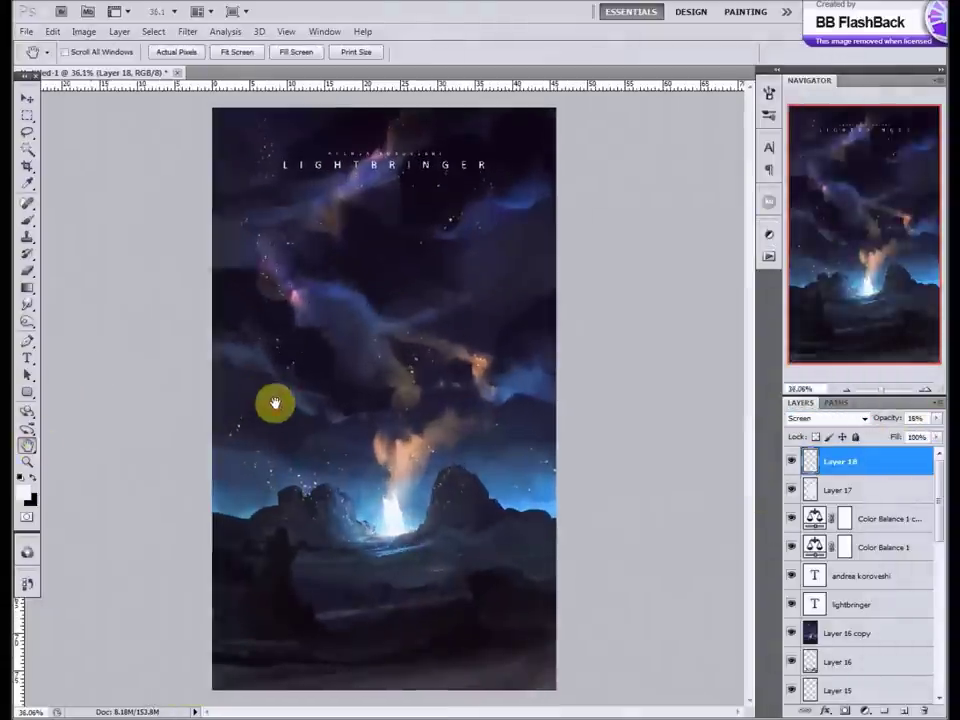
Step: Duplicate the painting to the top, apply High Pass, and blend it as Soft Light
{"action": "left_click_drag", "start_coordinate": [857, 641], "coordinate": [814, 450]}
{"action": "left_click", "coordinate": [187, 31]}
{"action": "left_click", "coordinate": [400, 338]}
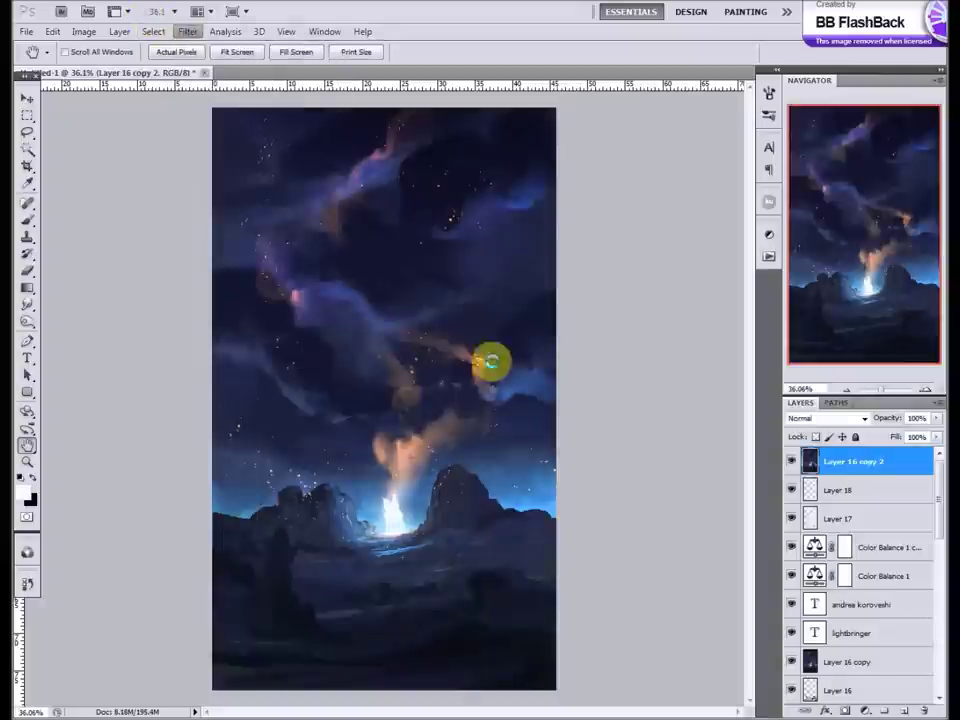
{"action": "key", "text": "Return"}
{"action": "key", "text": "alt+shift+f"}
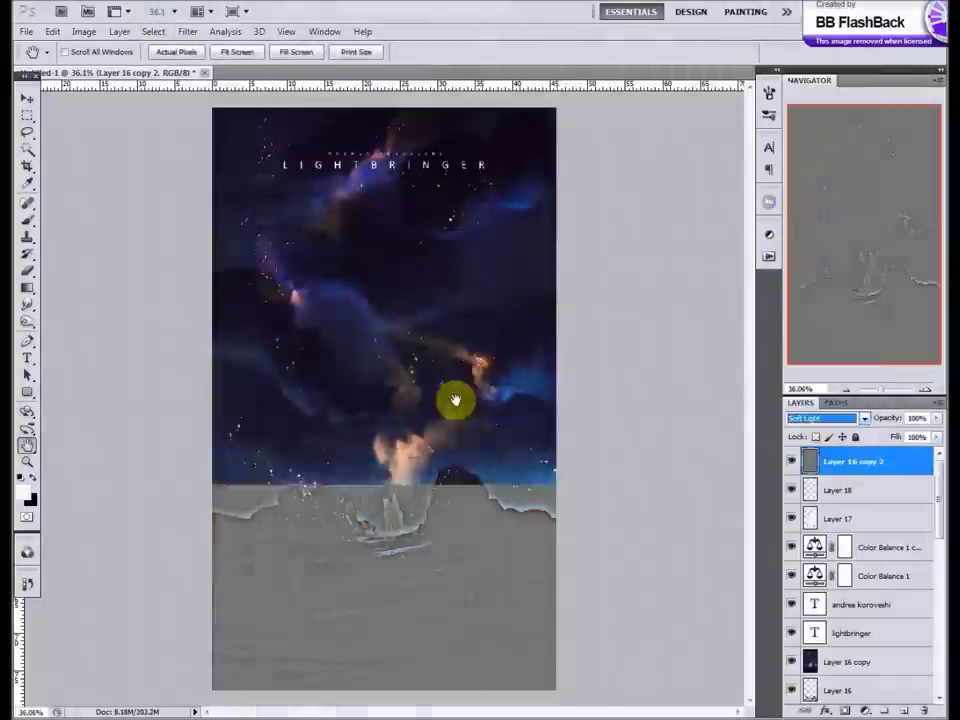